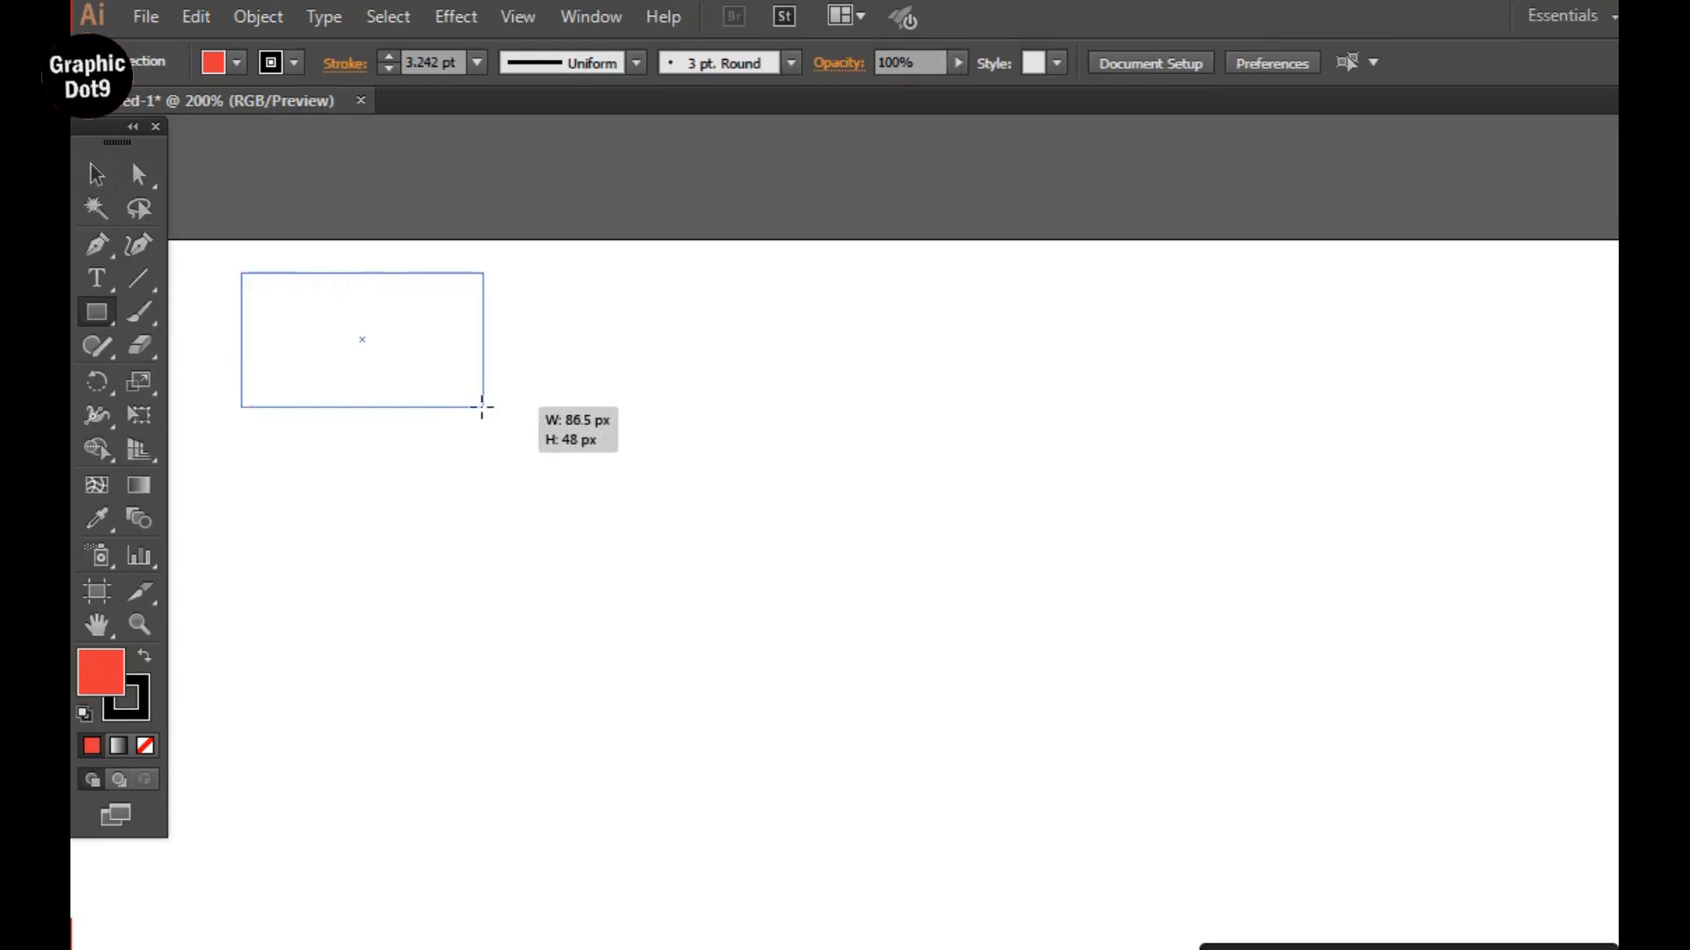
# Try an off-white fill on the drawn rectangle, and set its fill to None instead.
pyautogui.doubleClick(104, 673)
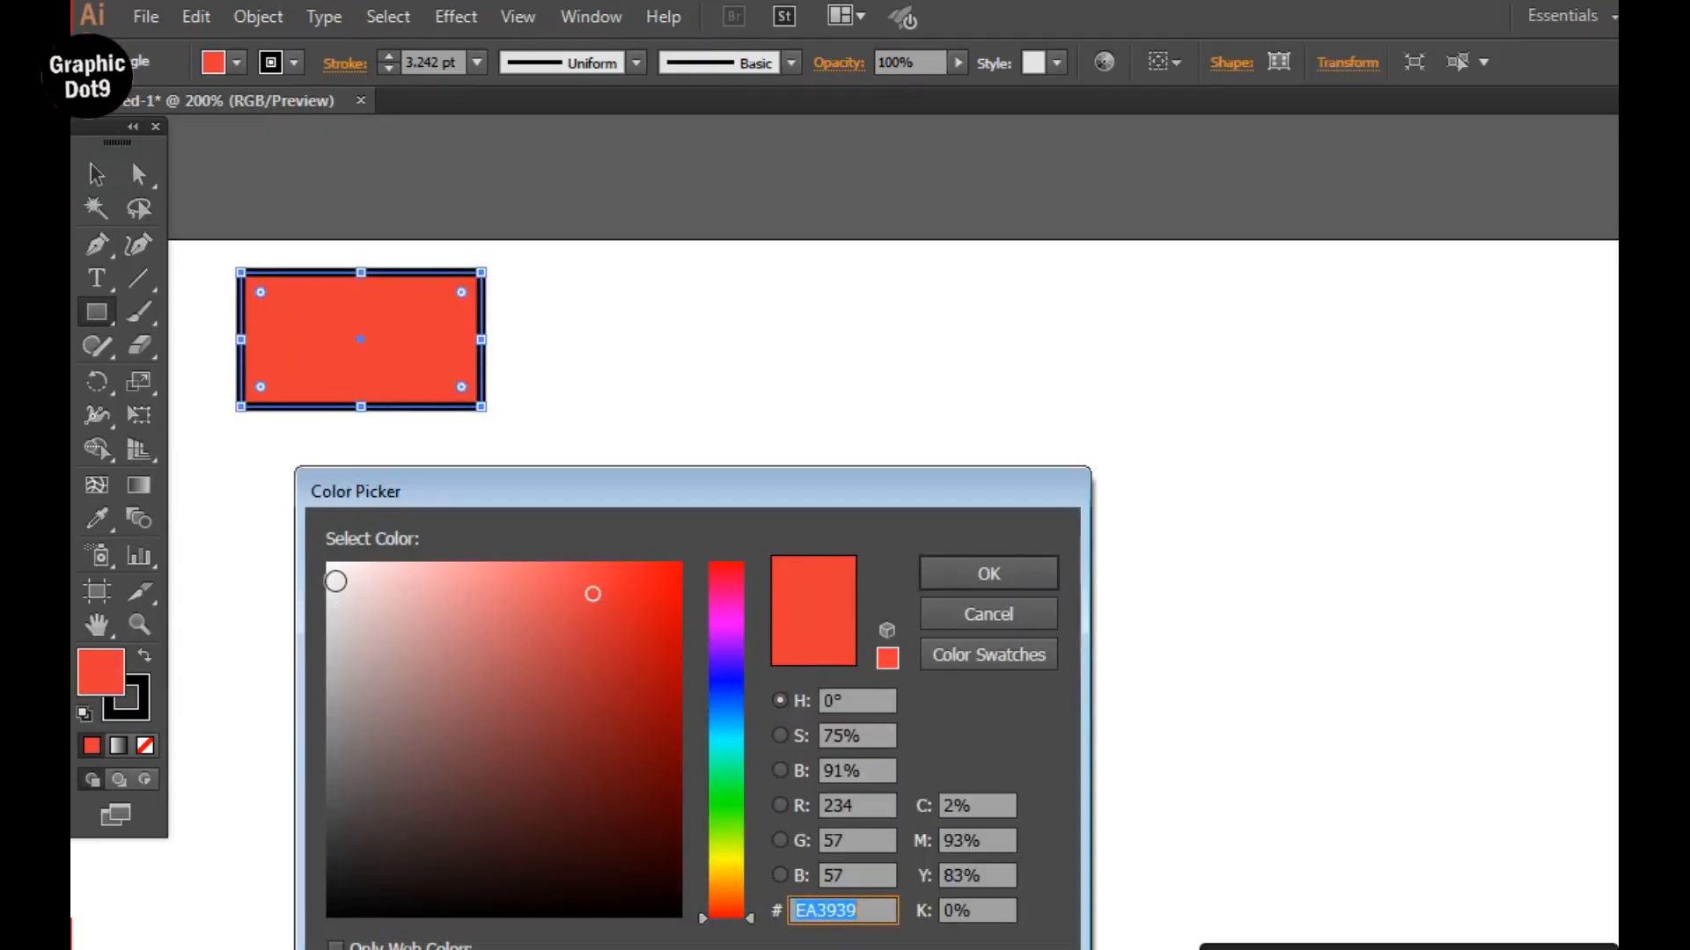
pyautogui.click(335, 581)
pyautogui.click(988, 573)
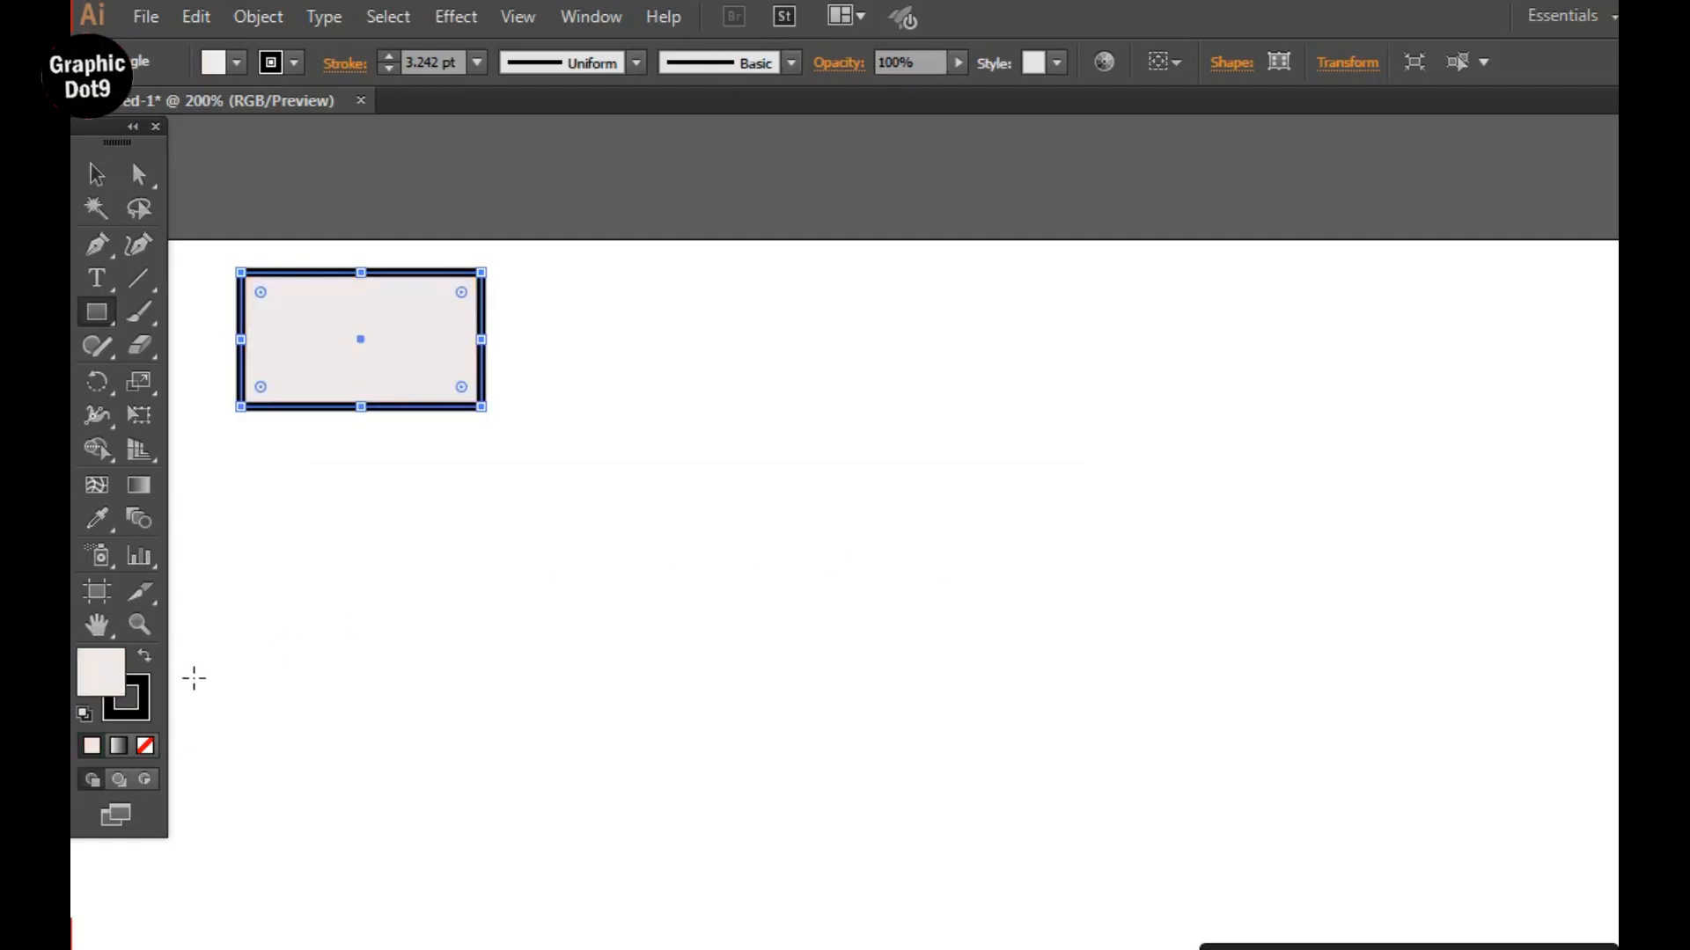
pyautogui.click(145, 745)
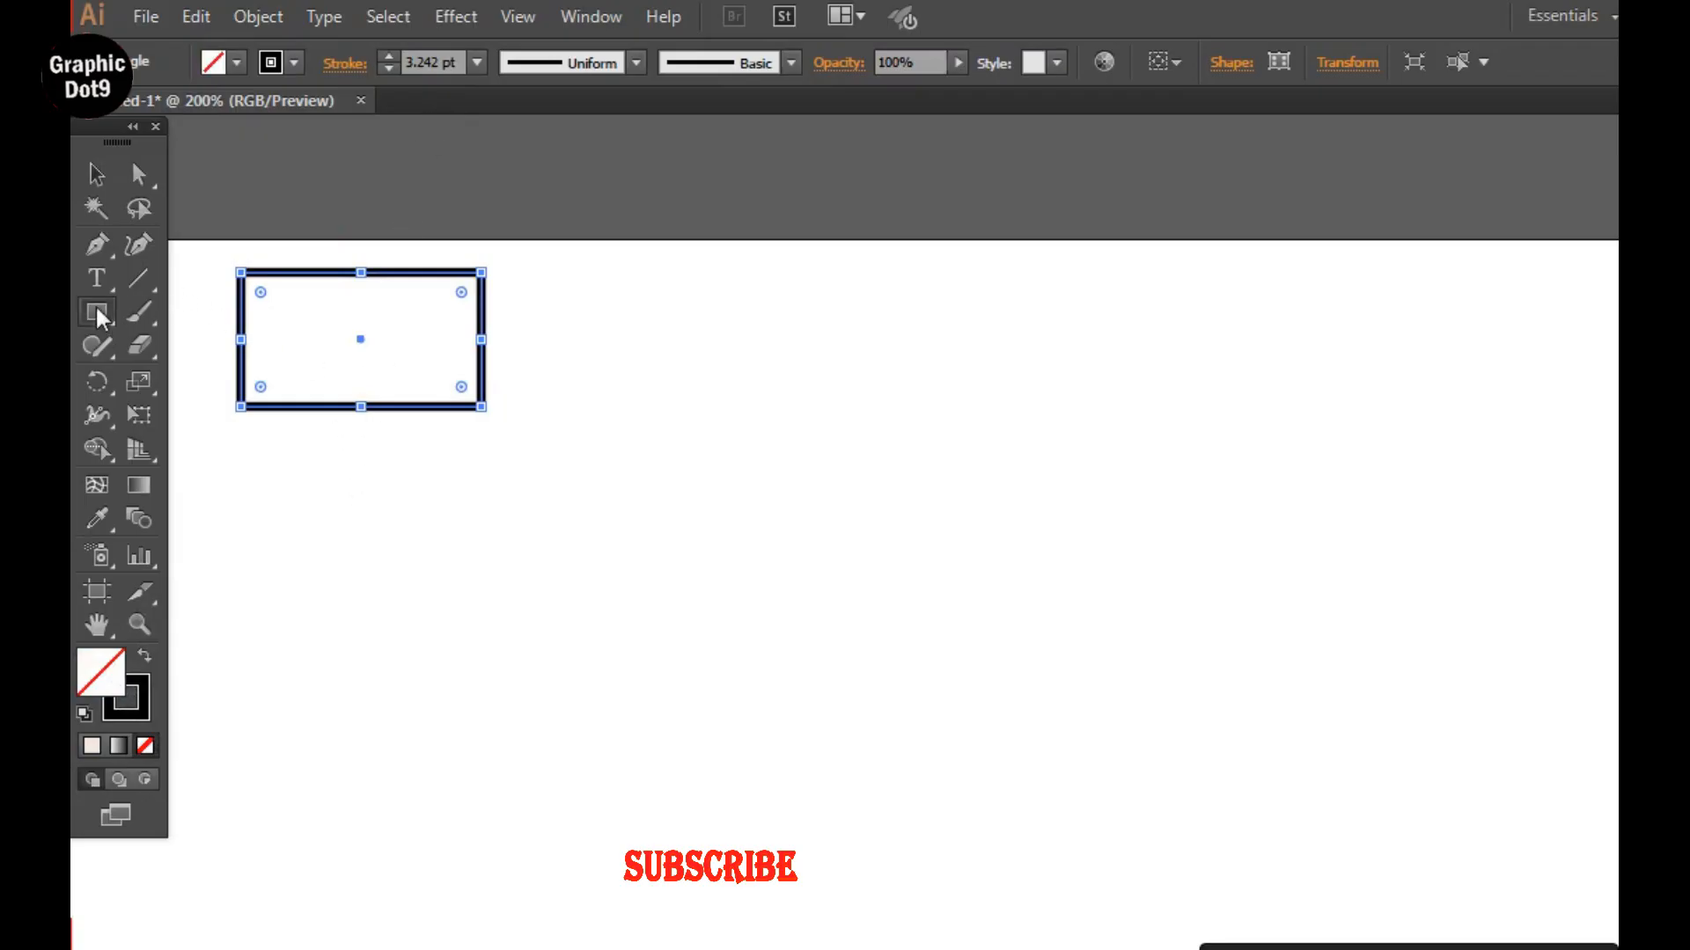
# Draw three more unfilled rectangles in a row, about 77.5 × 49, 29 × 62 and 116.5 × 52.5 px, with a 2 pt stroke.
pyautogui.moveTo(631, 282); pyautogui.dragTo(847, 421)
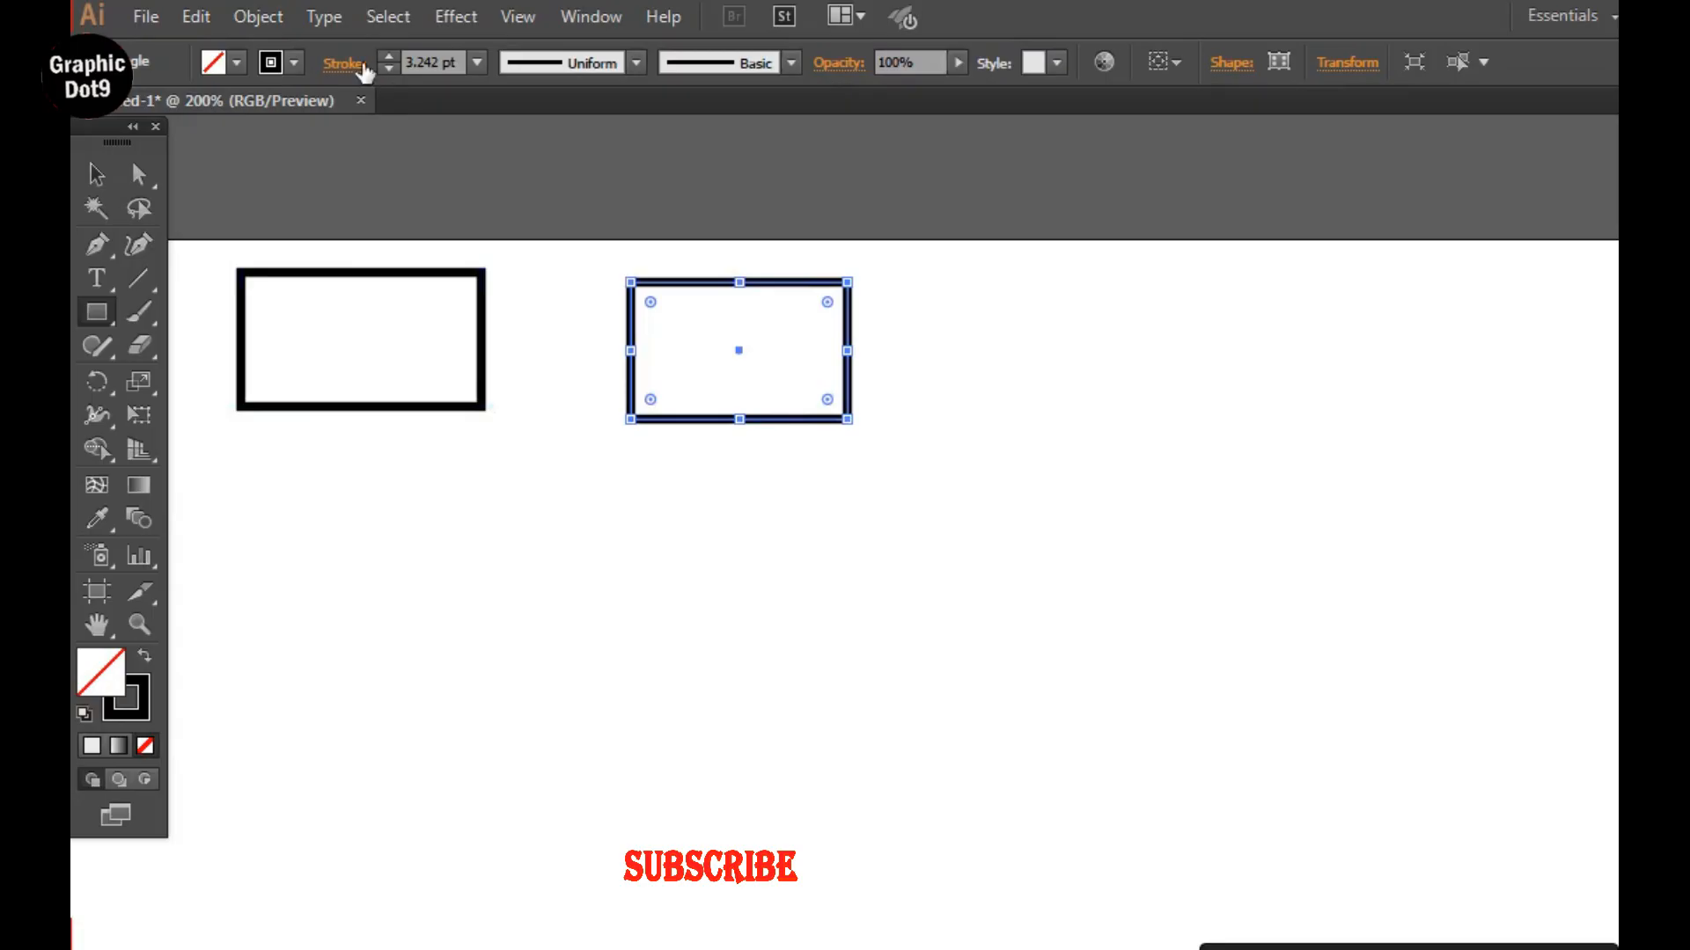
pyautogui.click(475, 60)
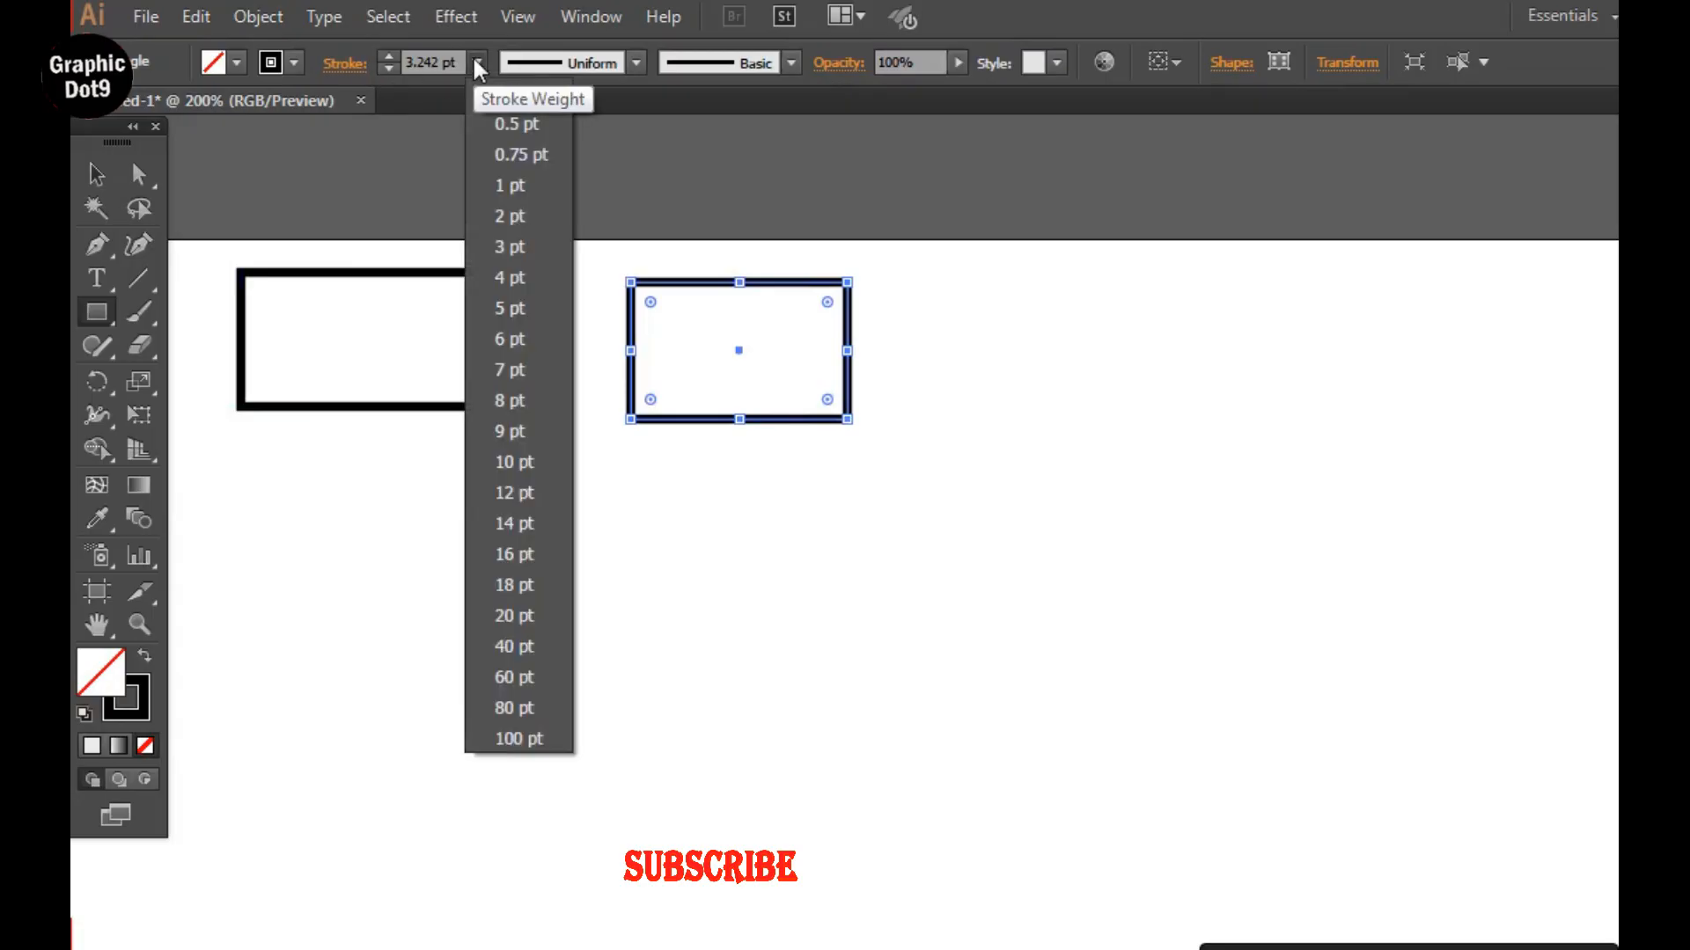
pyautogui.click(510, 215)
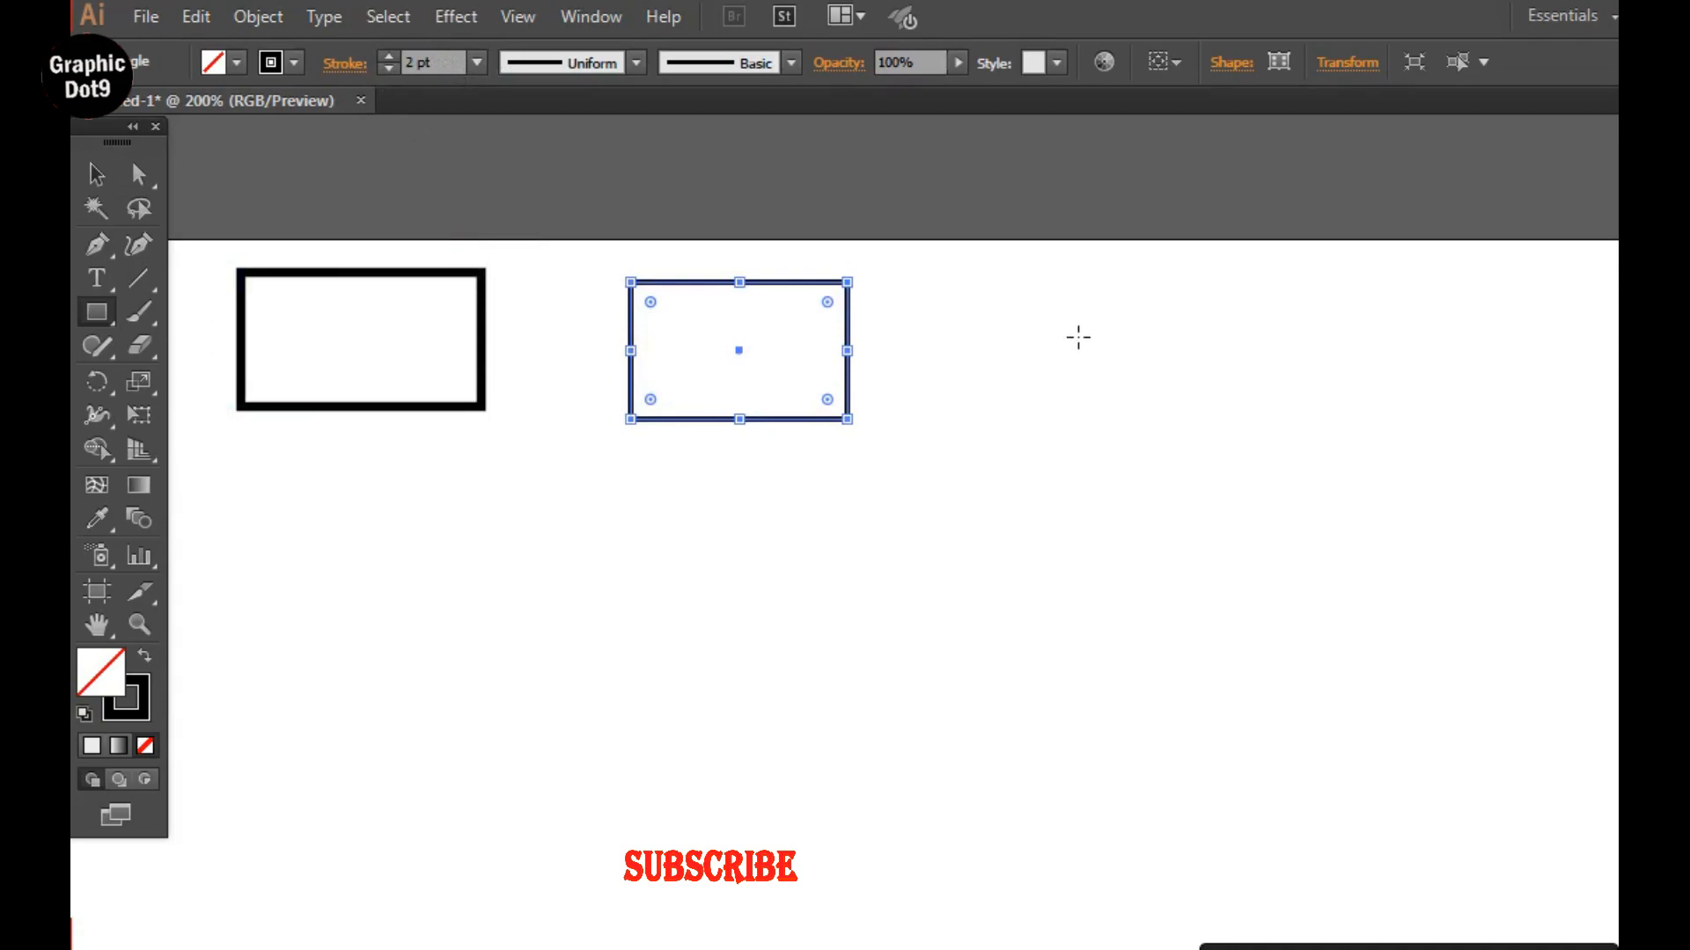
pyautogui.moveTo(979, 272); pyautogui.dragTo(1060, 447)
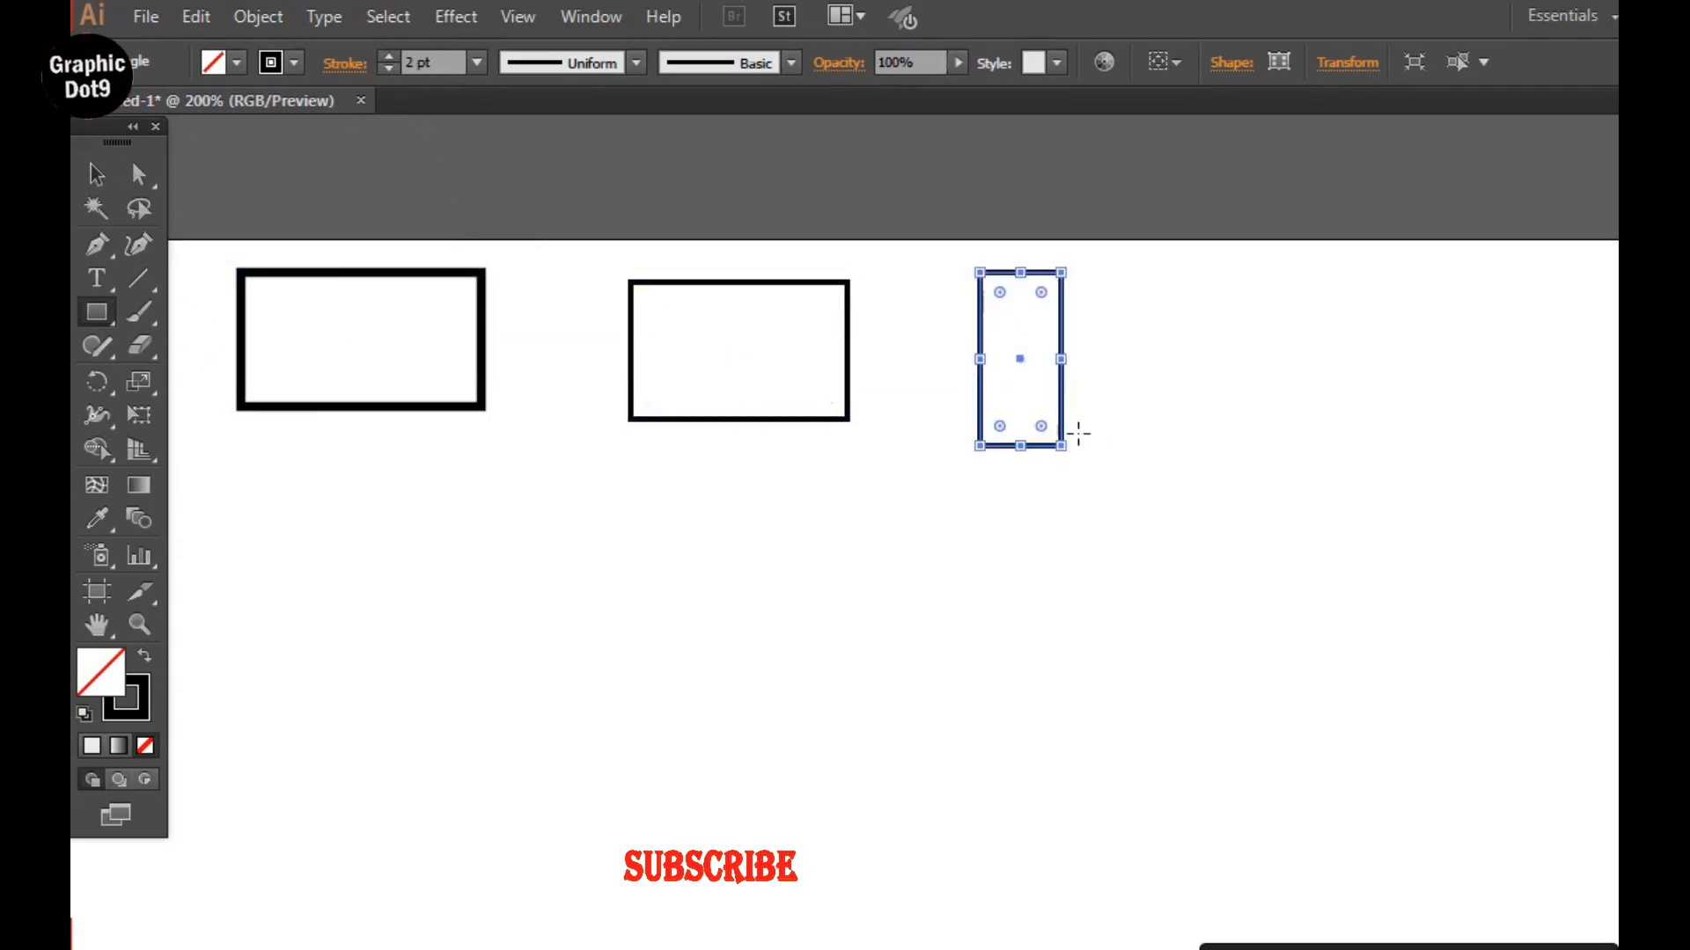
pyautogui.moveTo(1150, 310); pyautogui.dragTo(1474, 455)
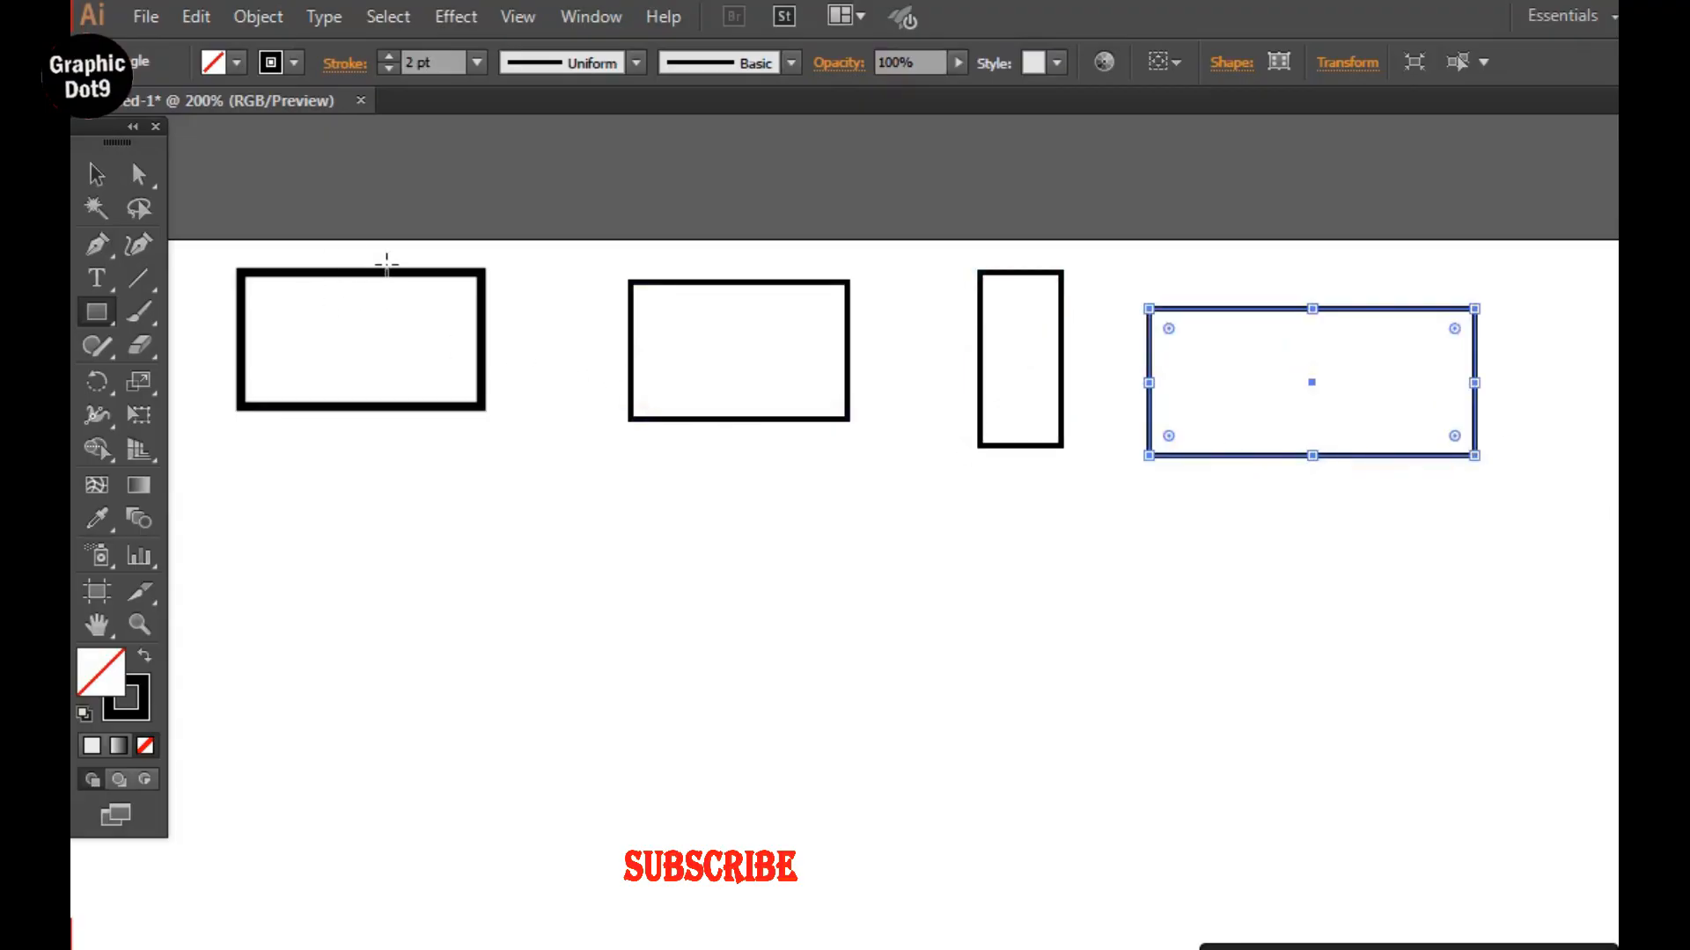
# Round all corners of the second rectangle to the maximum so that it becomes a pill shape.
pyautogui.click(95, 177)
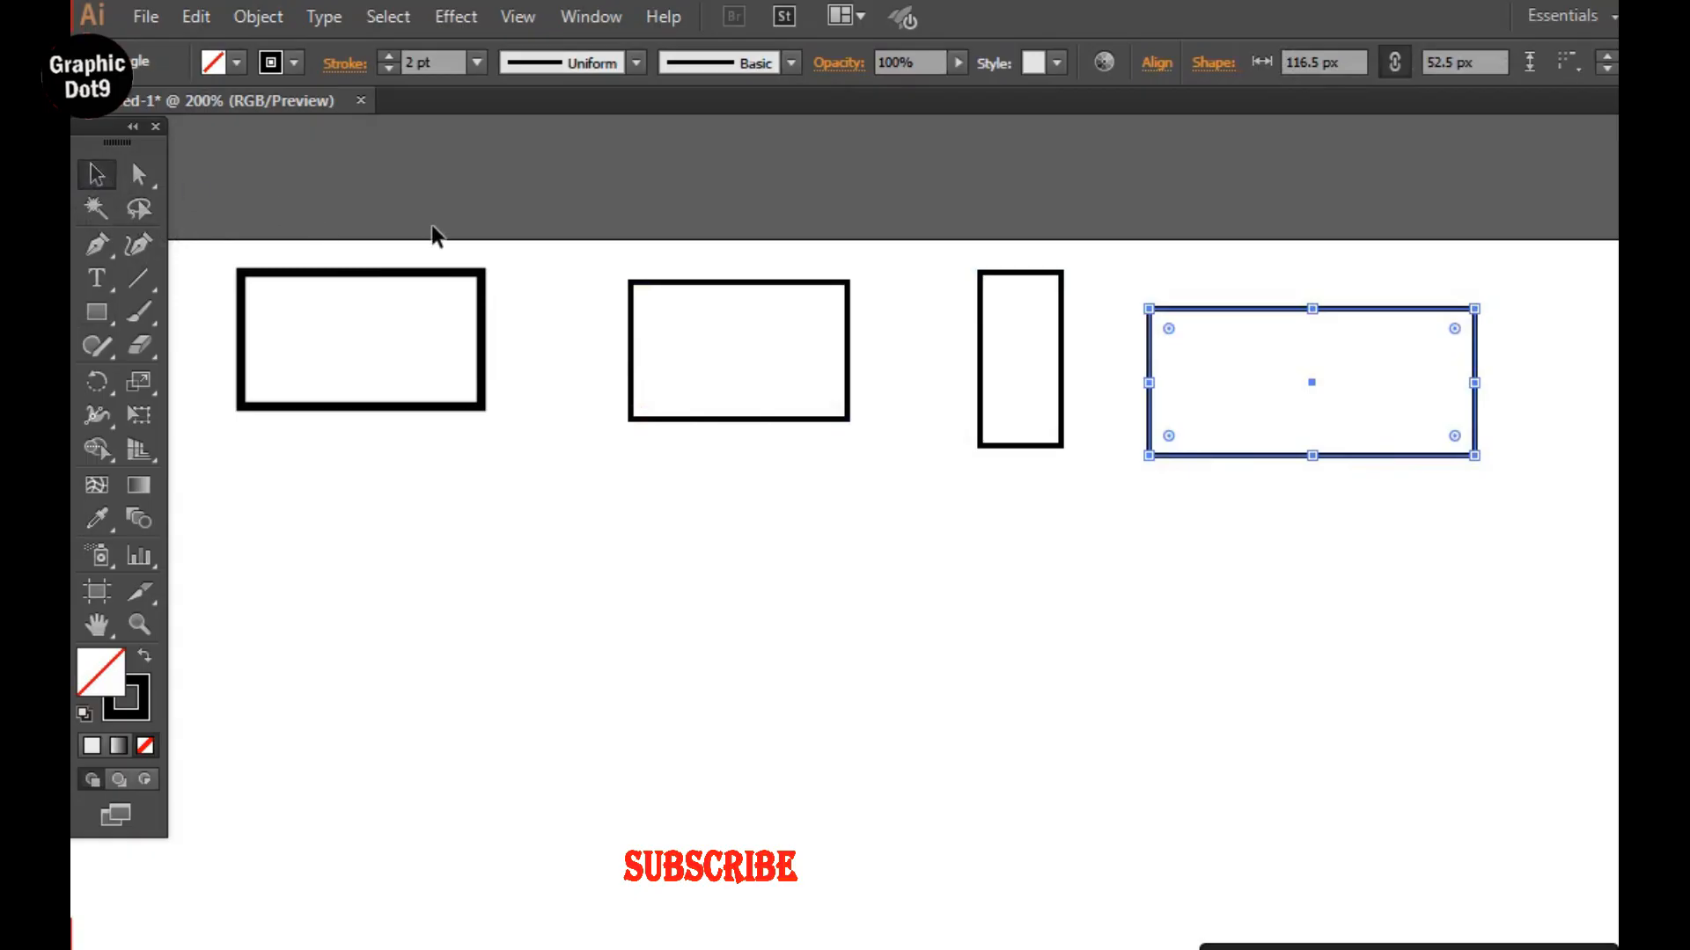
pyautogui.click(673, 315)
pyautogui.click(659, 285)
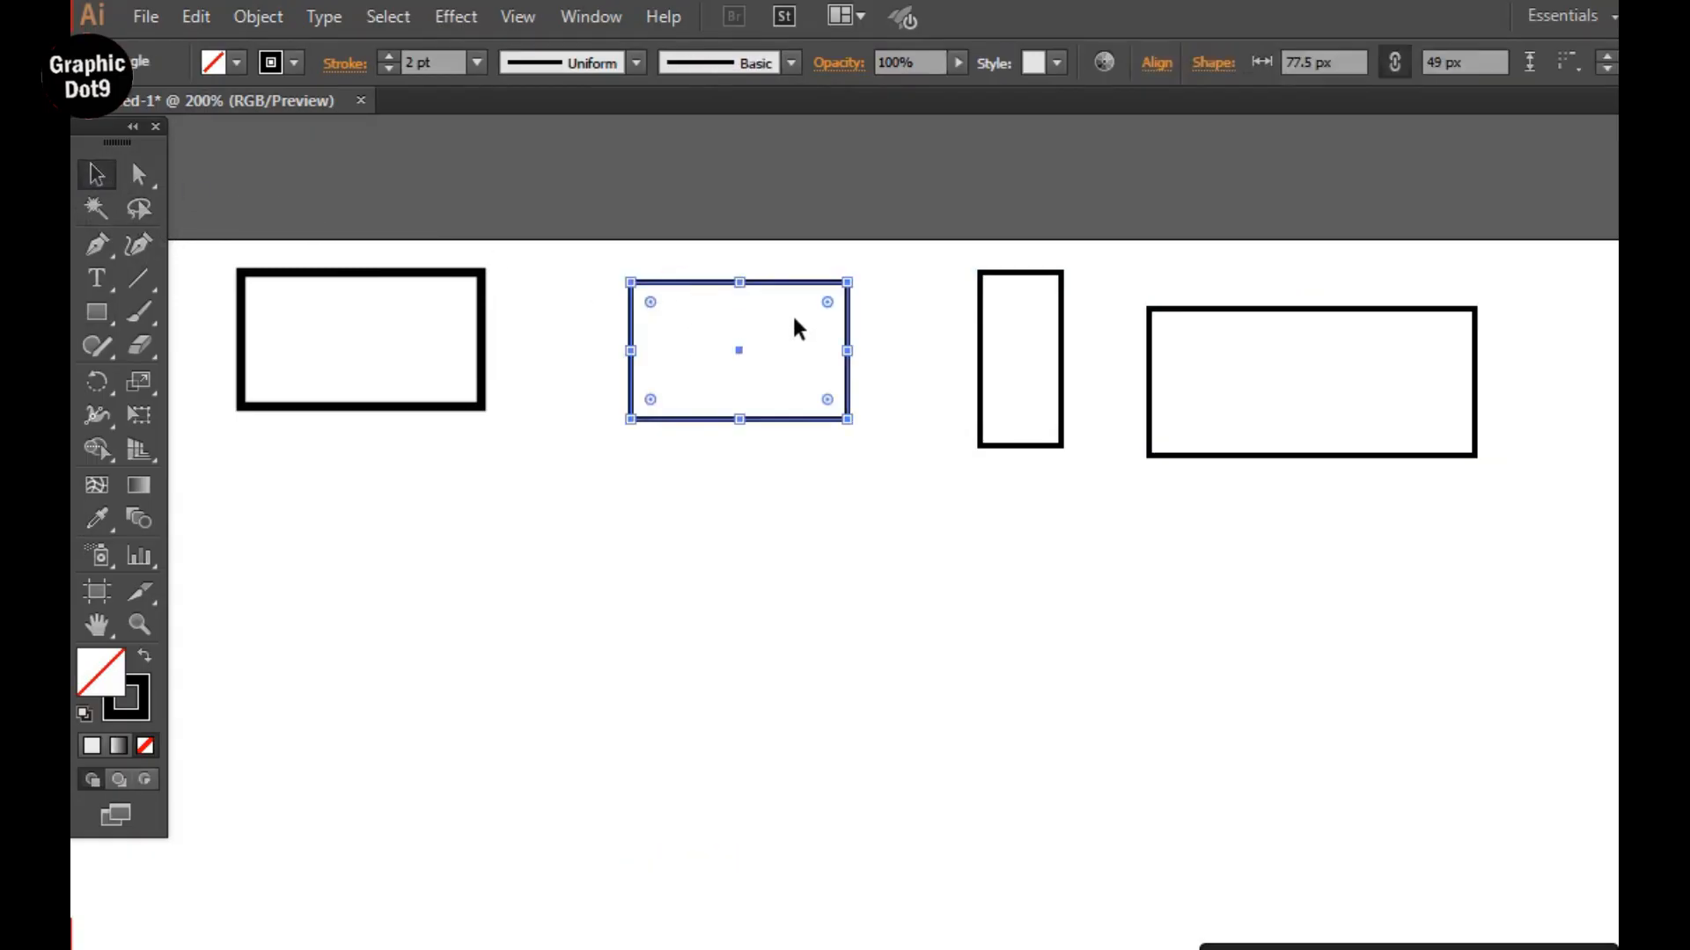
pyautogui.moveTo(827, 302); pyautogui.dragTo(588, 407)
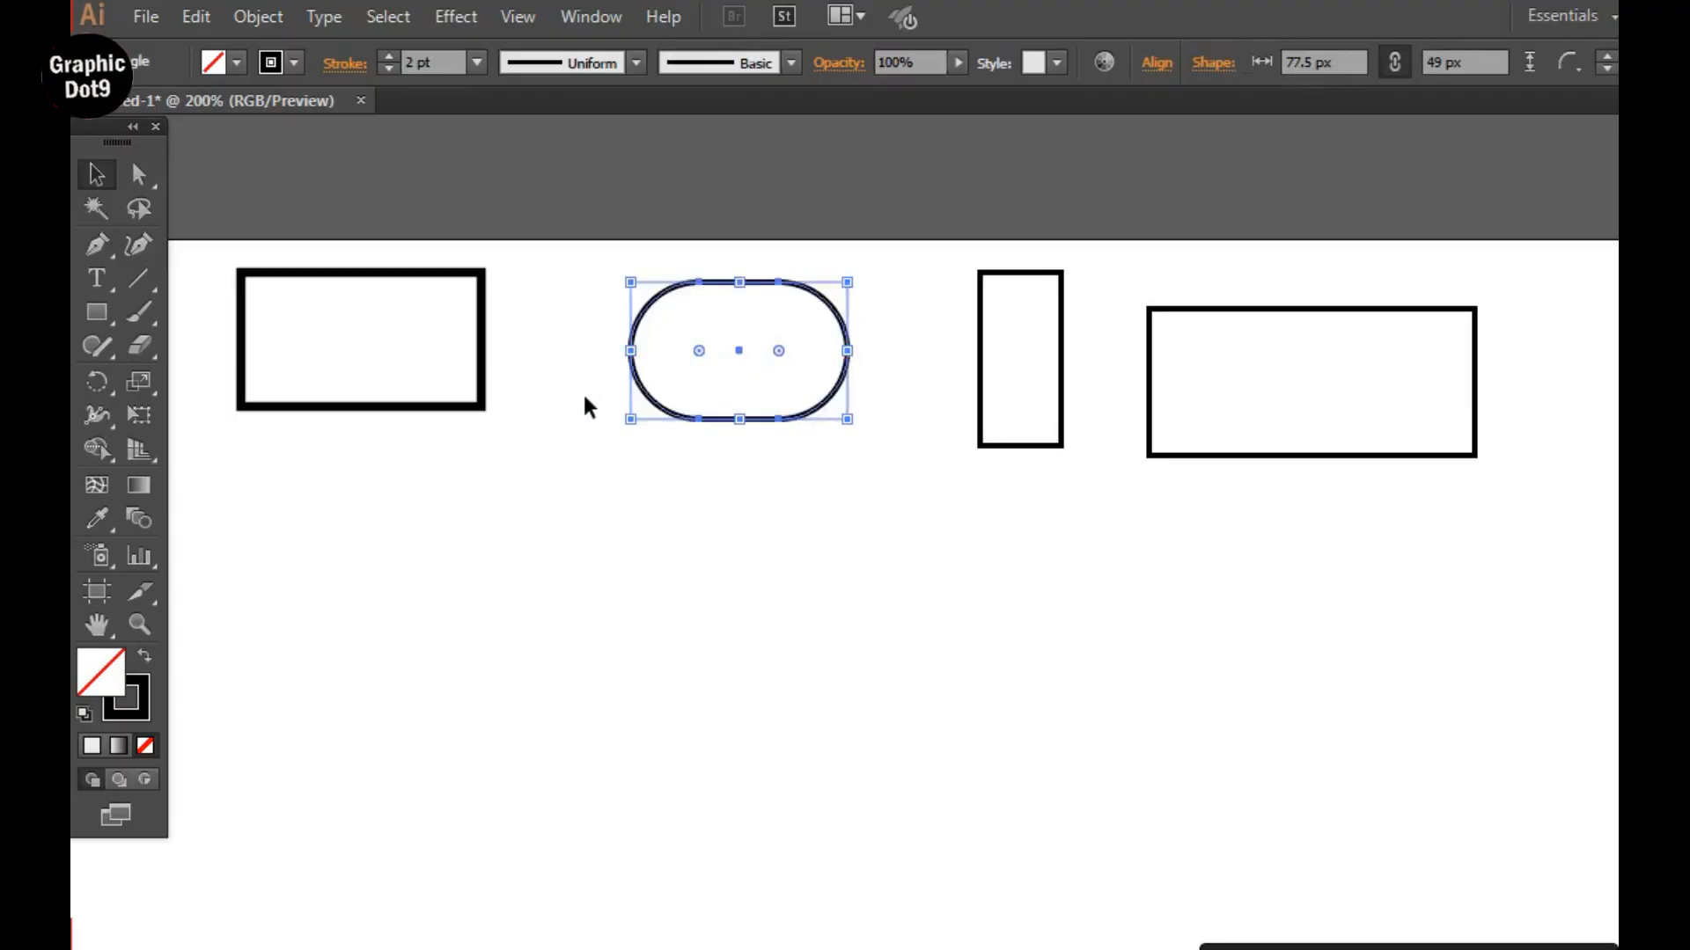
pyautogui.click(537, 368)
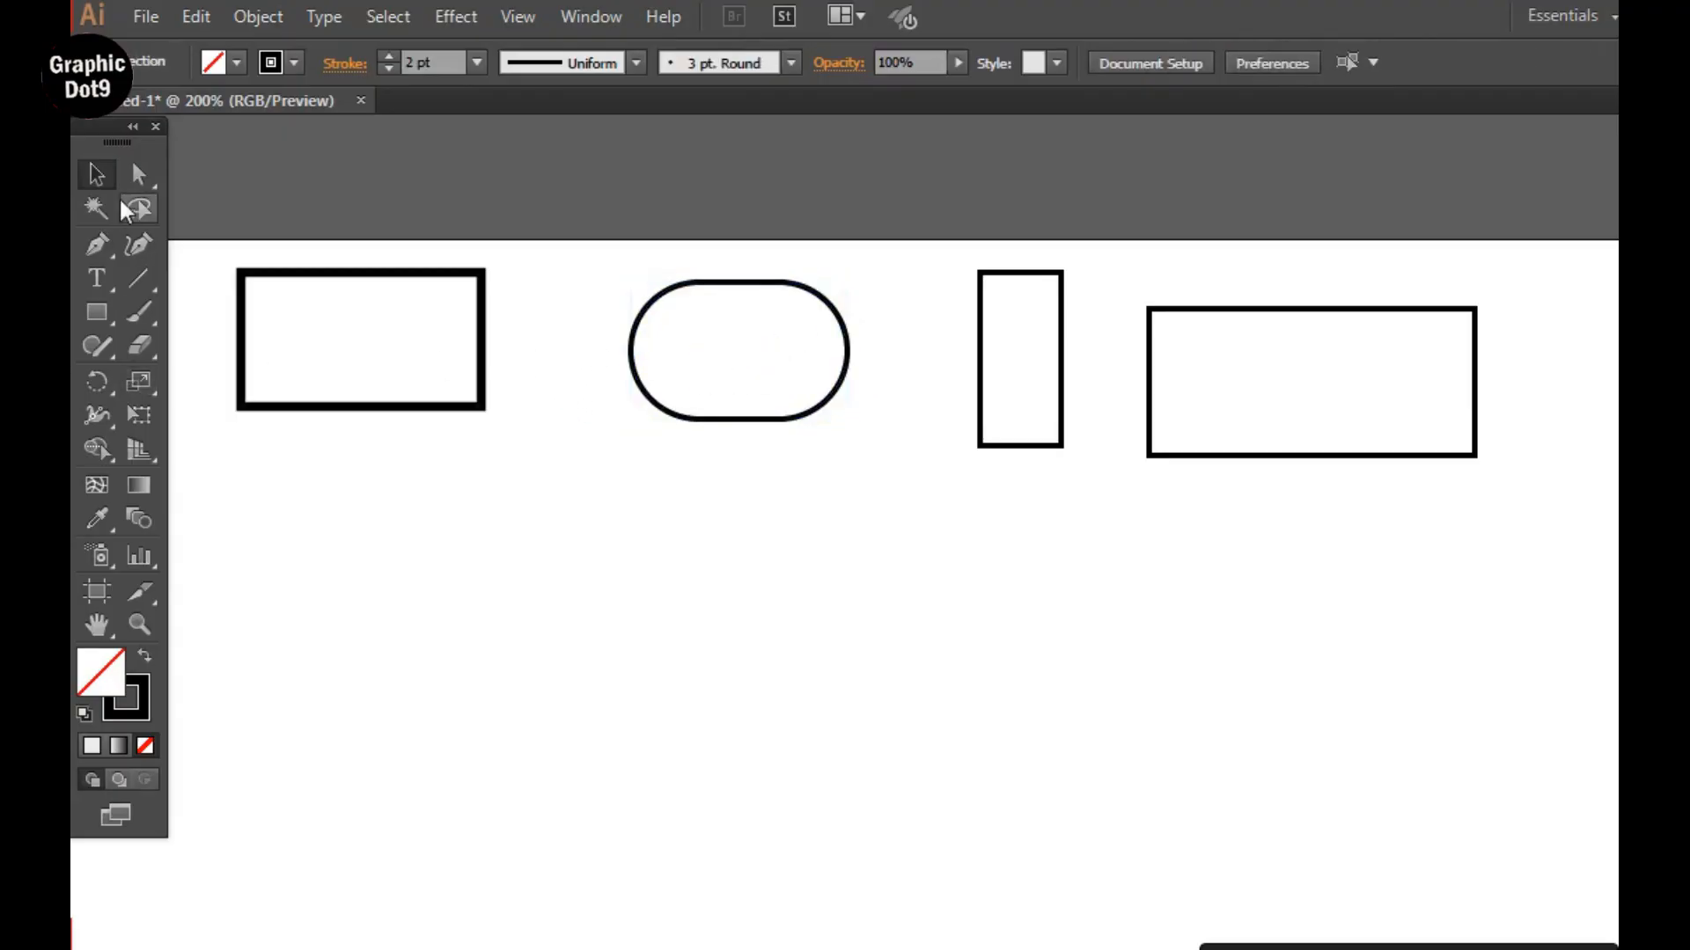
# Fill the first rectangle with red (#E21E1E).
pyautogui.click(461, 273)
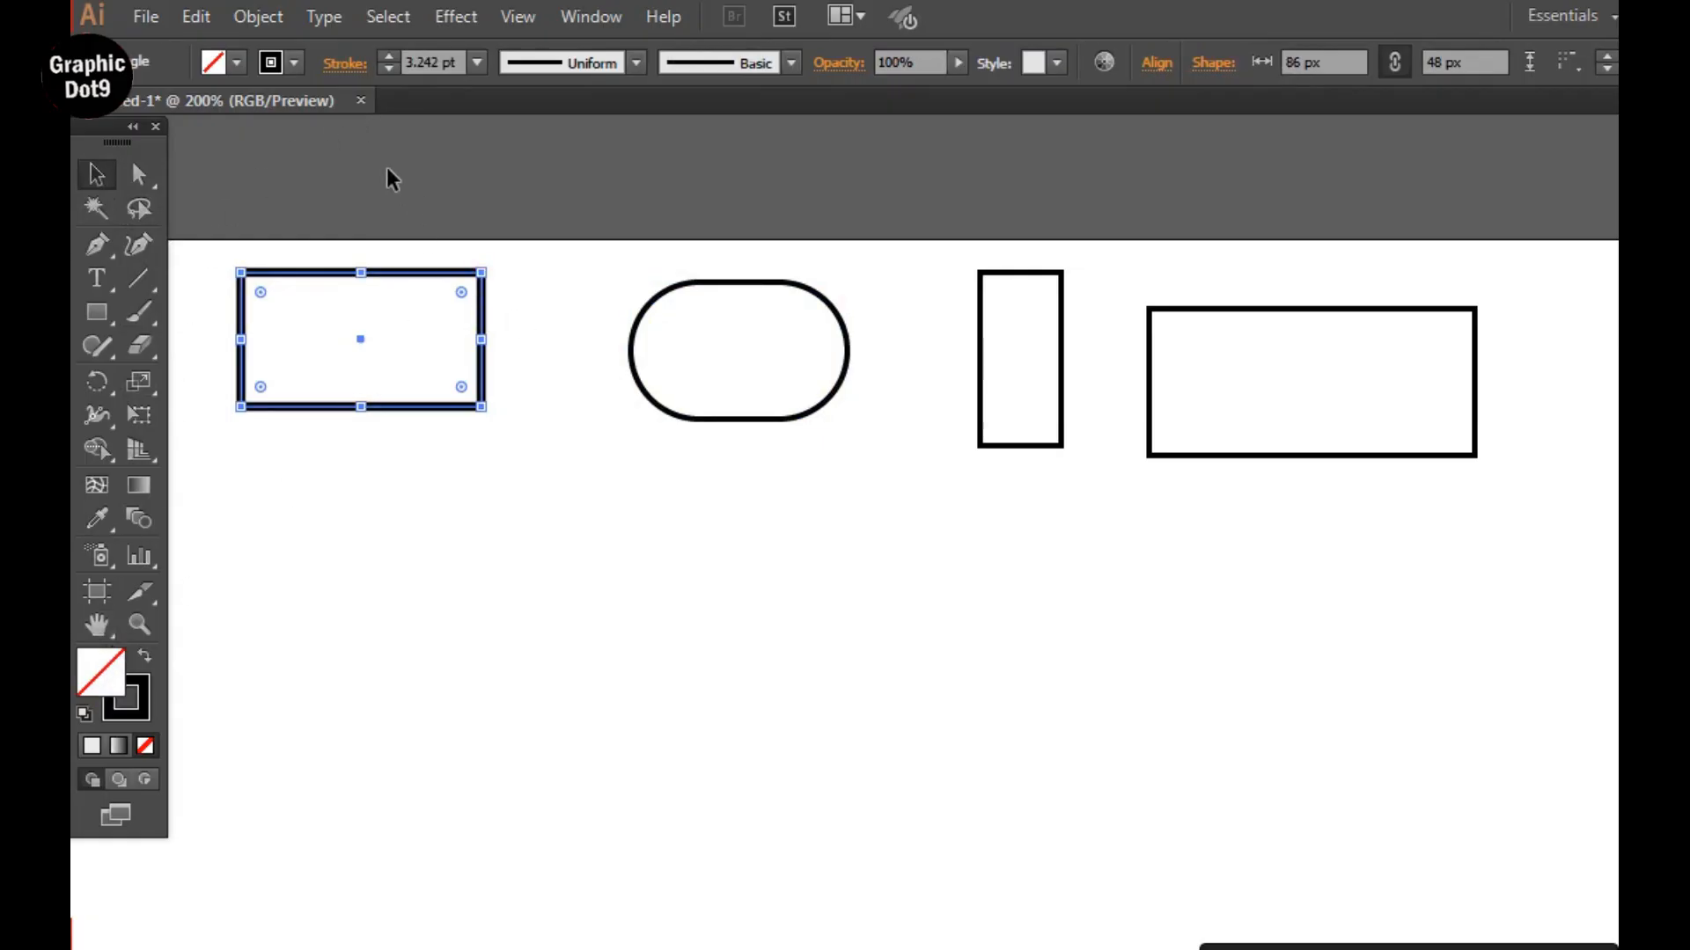
pyautogui.doubleClick(99, 680)
pyautogui.click(641, 596)
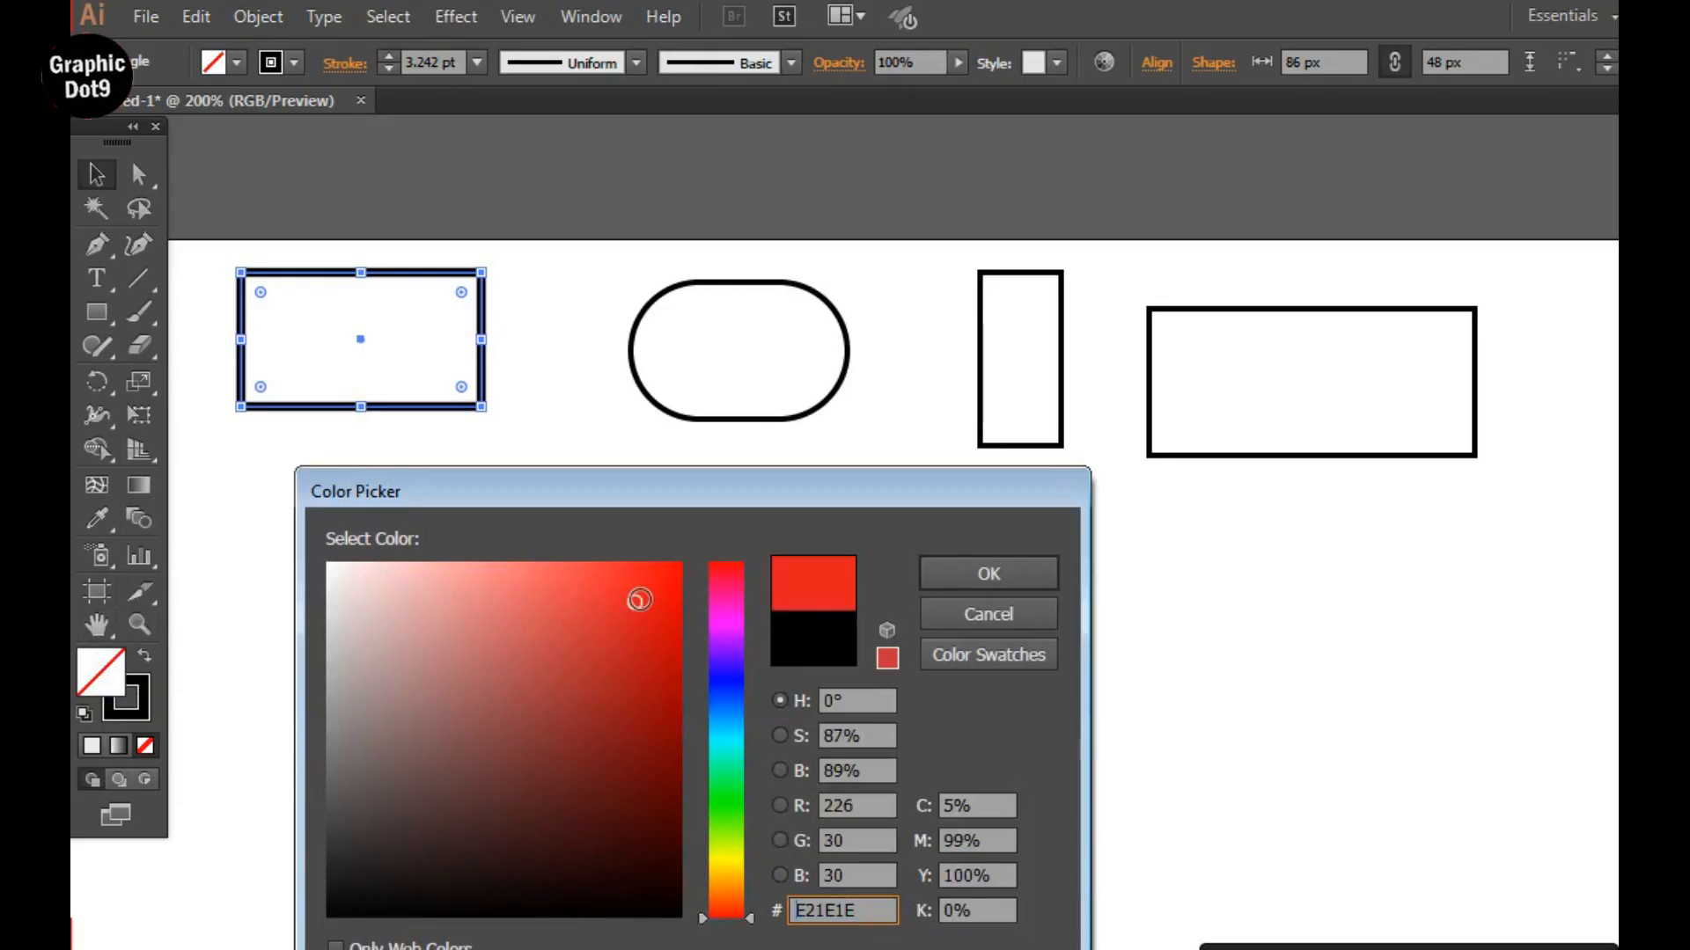
pyautogui.click(946, 572)
pyautogui.click(498, 451)
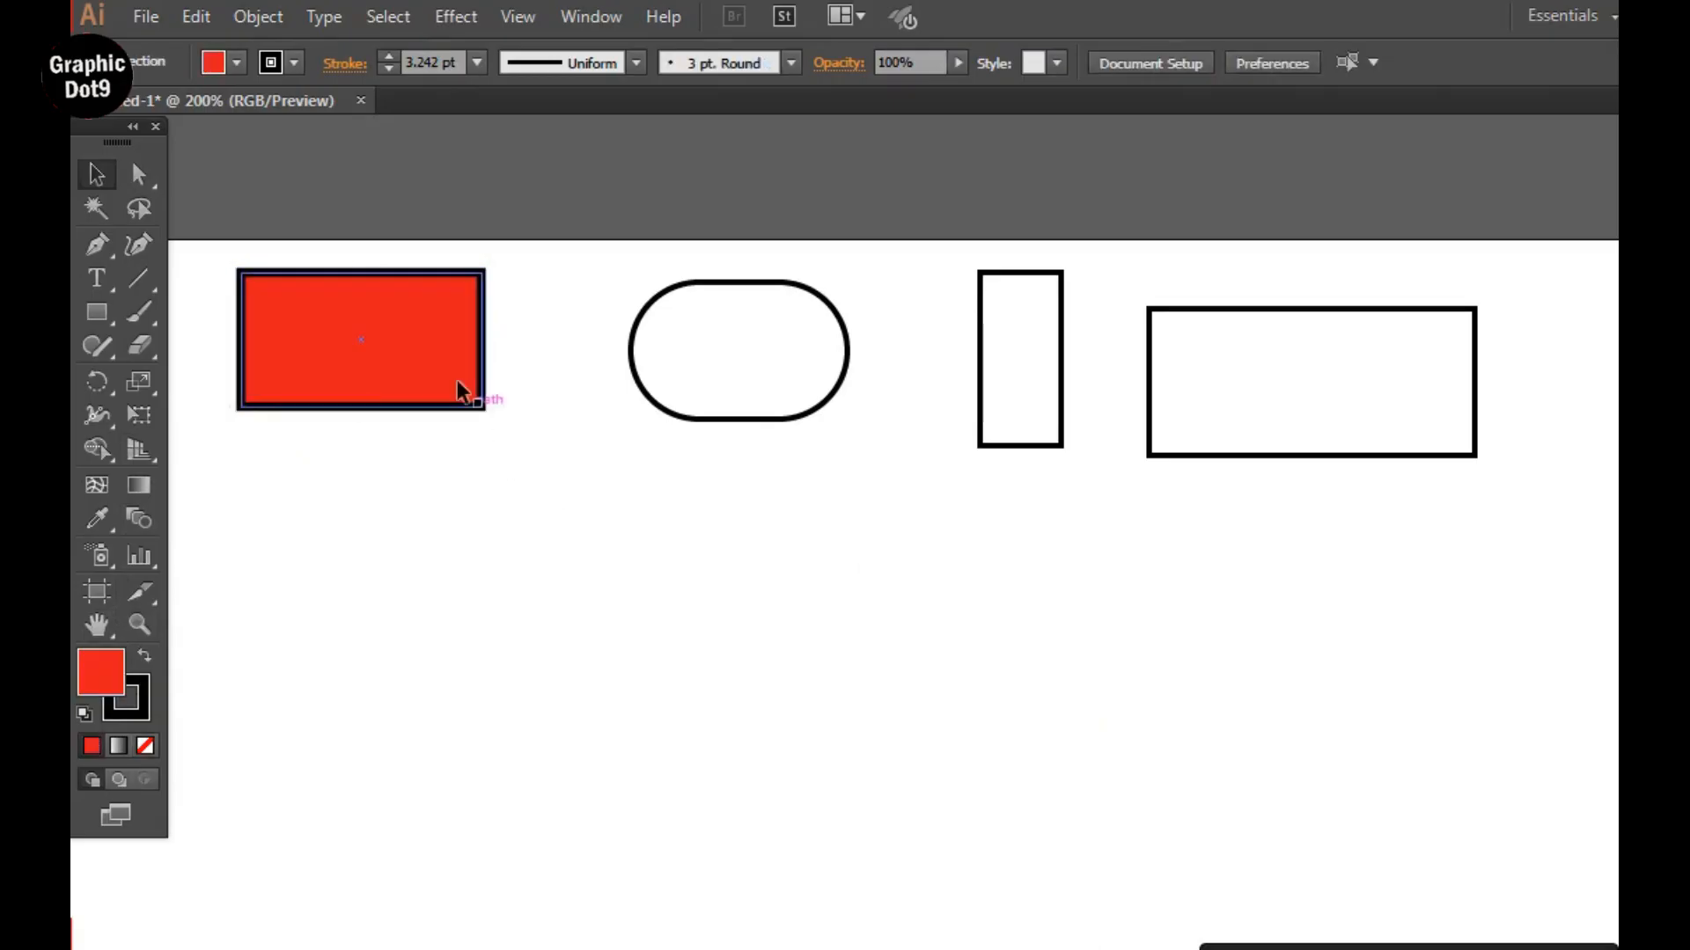
pyautogui.click(433, 314)
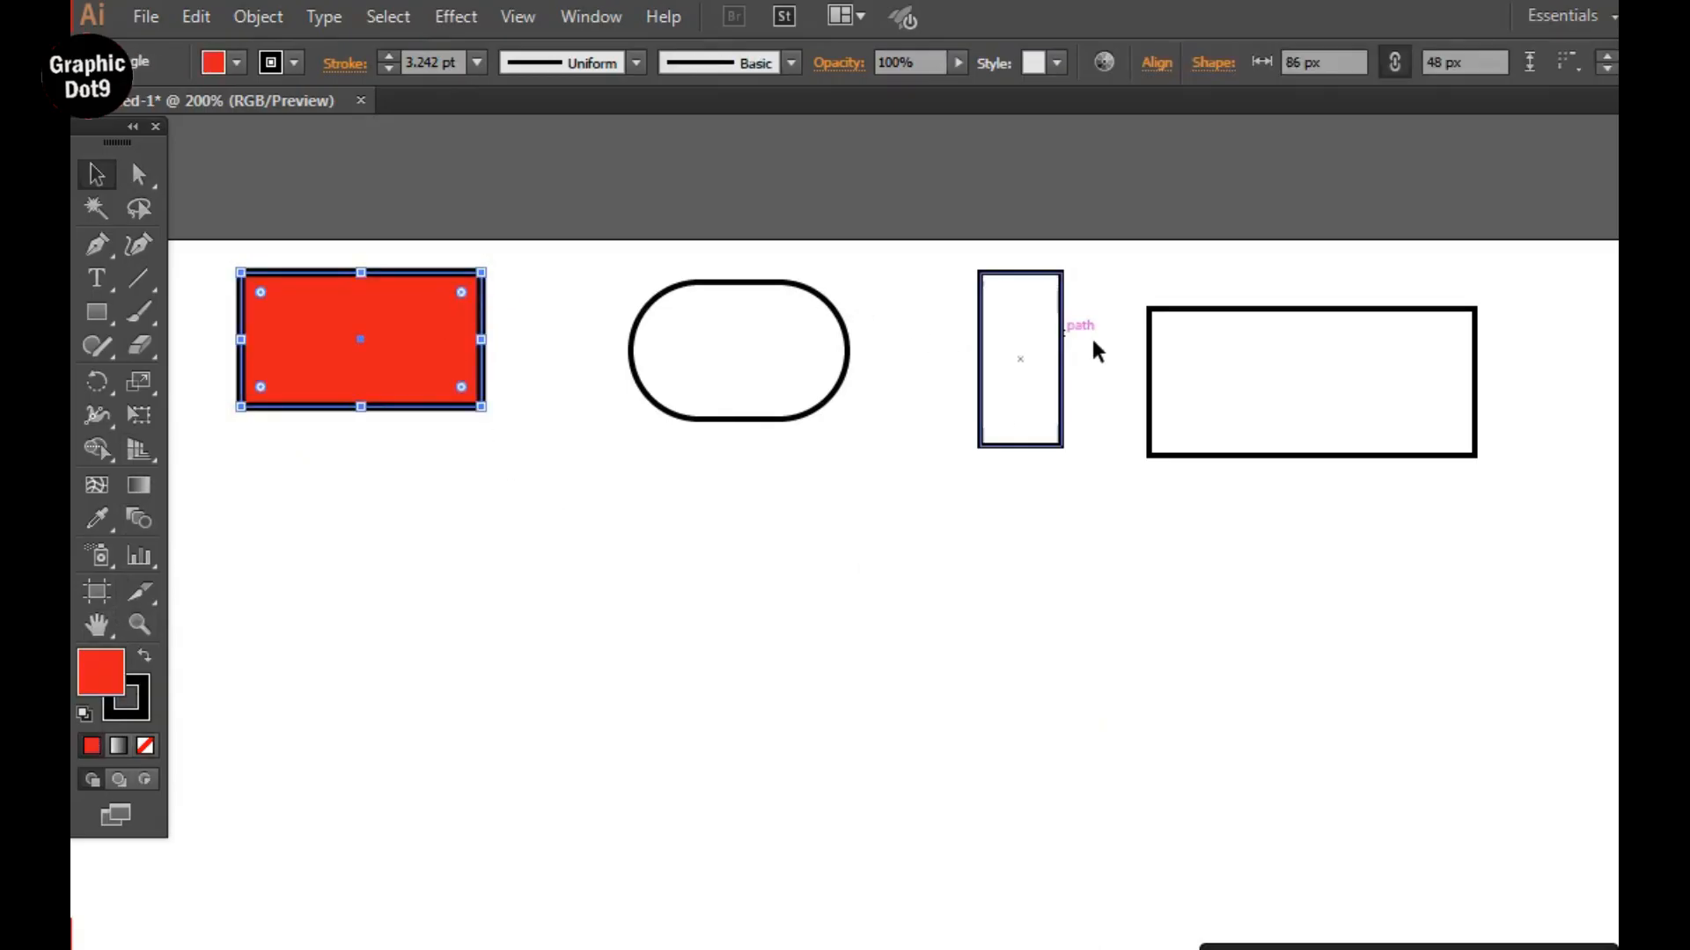
# Give the widest rectangle a 12 pt stroke and color the stroke red.
pyautogui.click(1200, 355)
pyautogui.click(1188, 312)
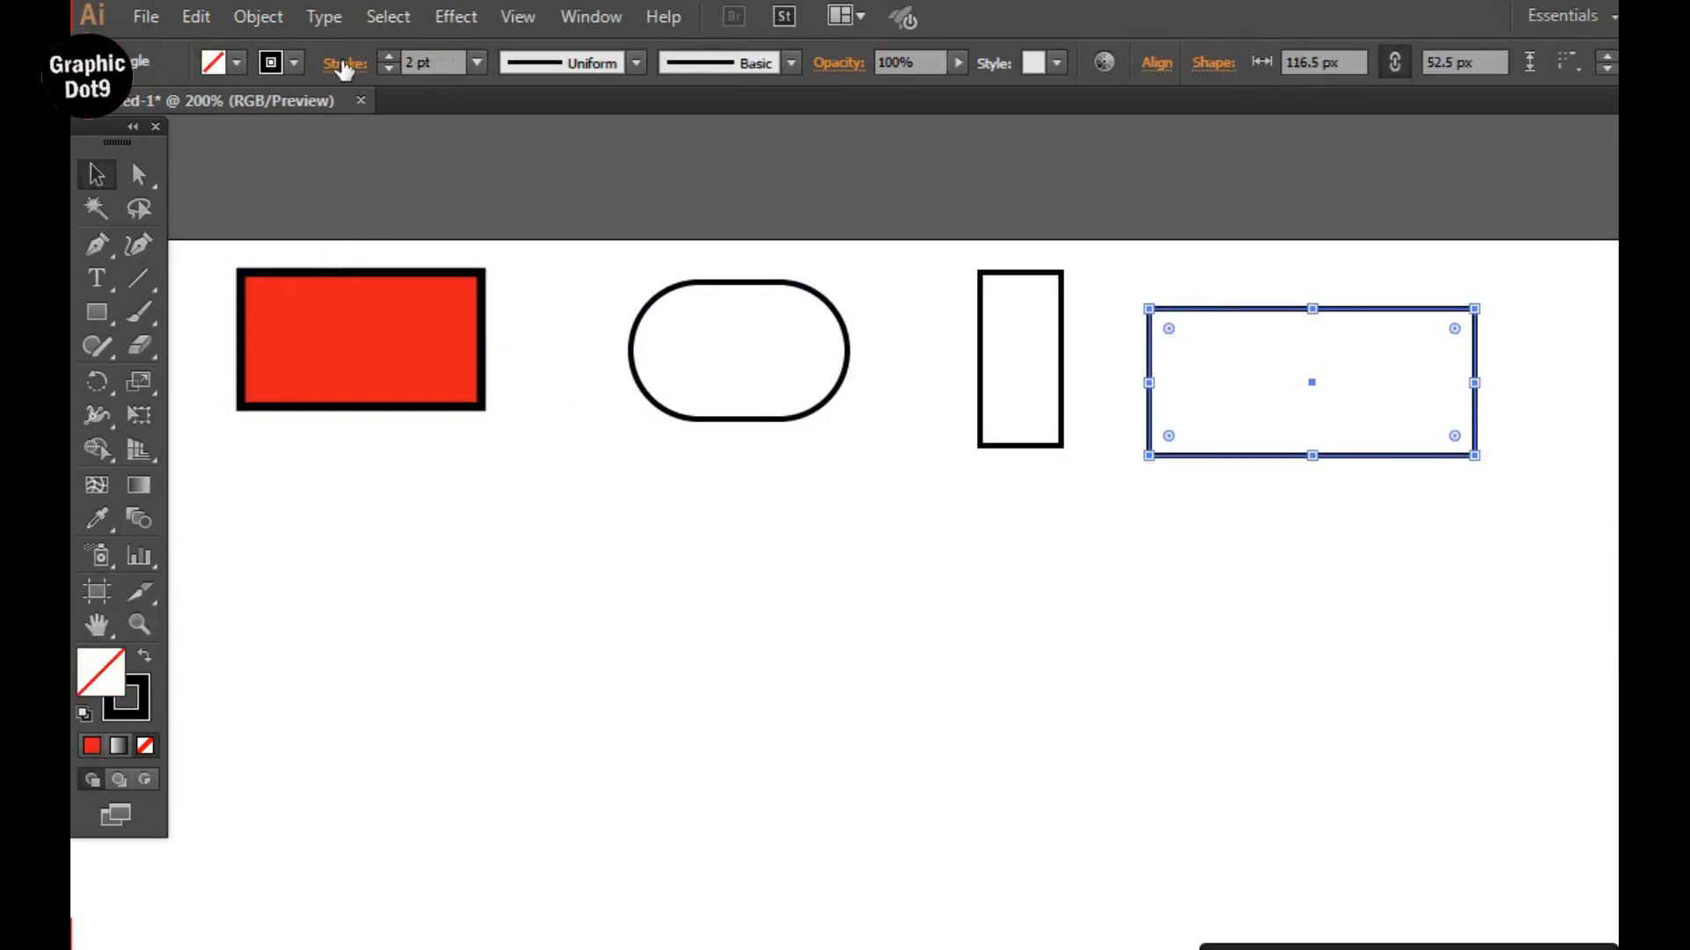
pyautogui.click(474, 63)
pyautogui.click(508, 491)
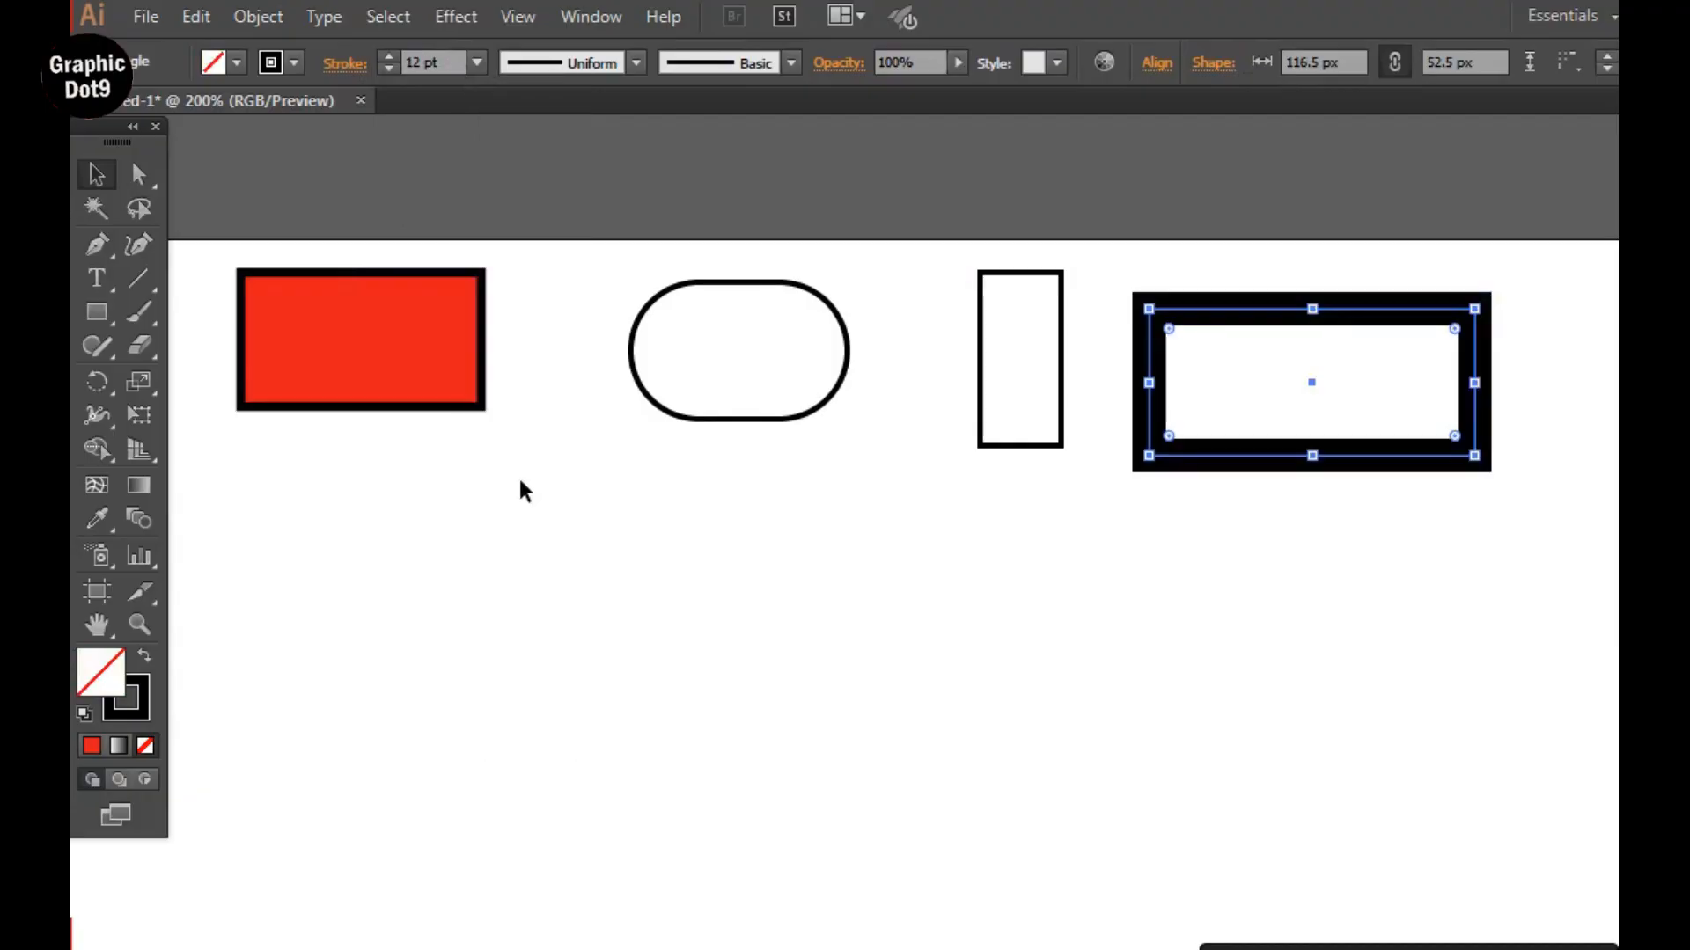
pyautogui.click(296, 63)
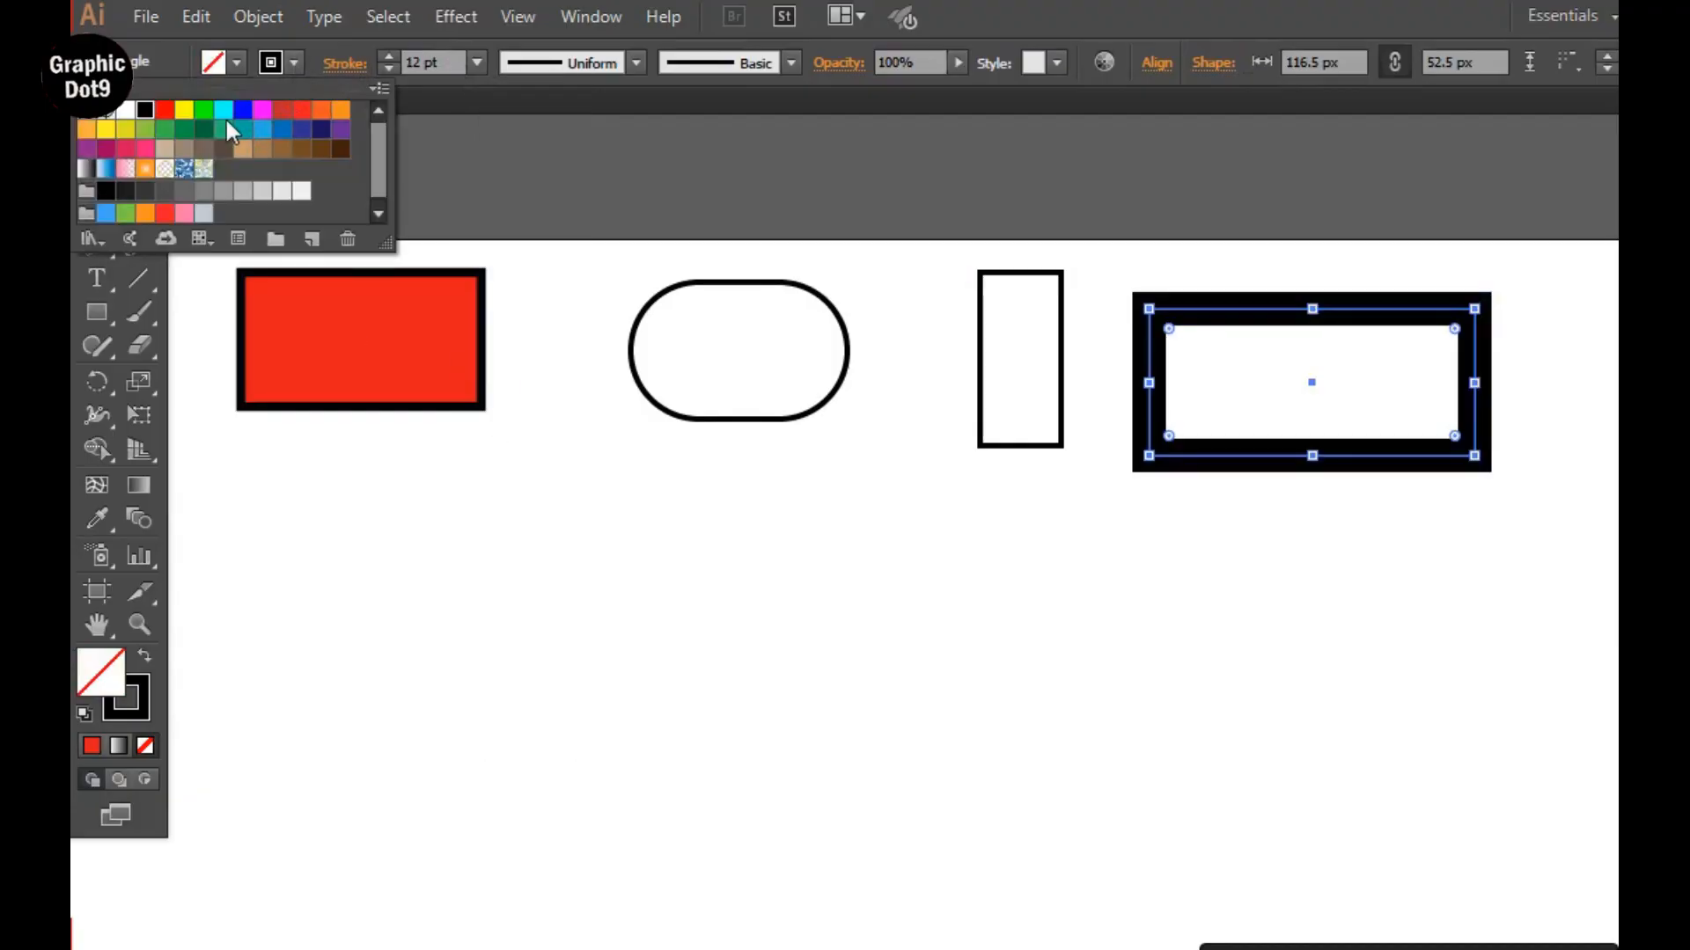
pyautogui.click(164, 109)
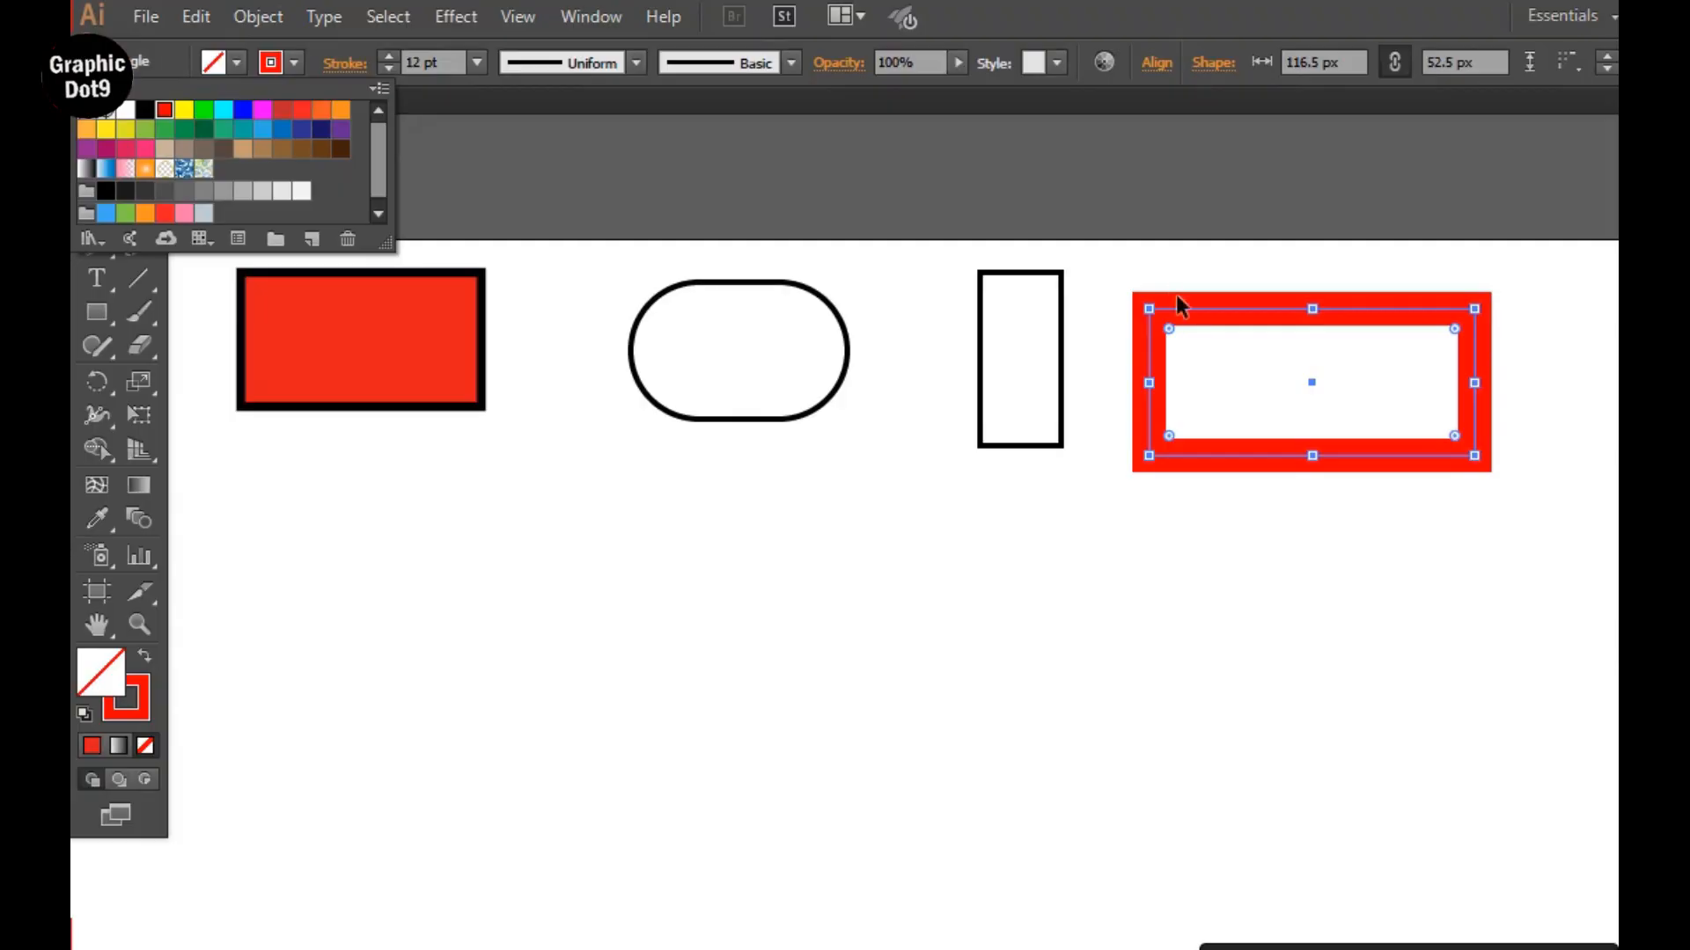
pyautogui.click(1157, 267)
pyautogui.click(1116, 302)
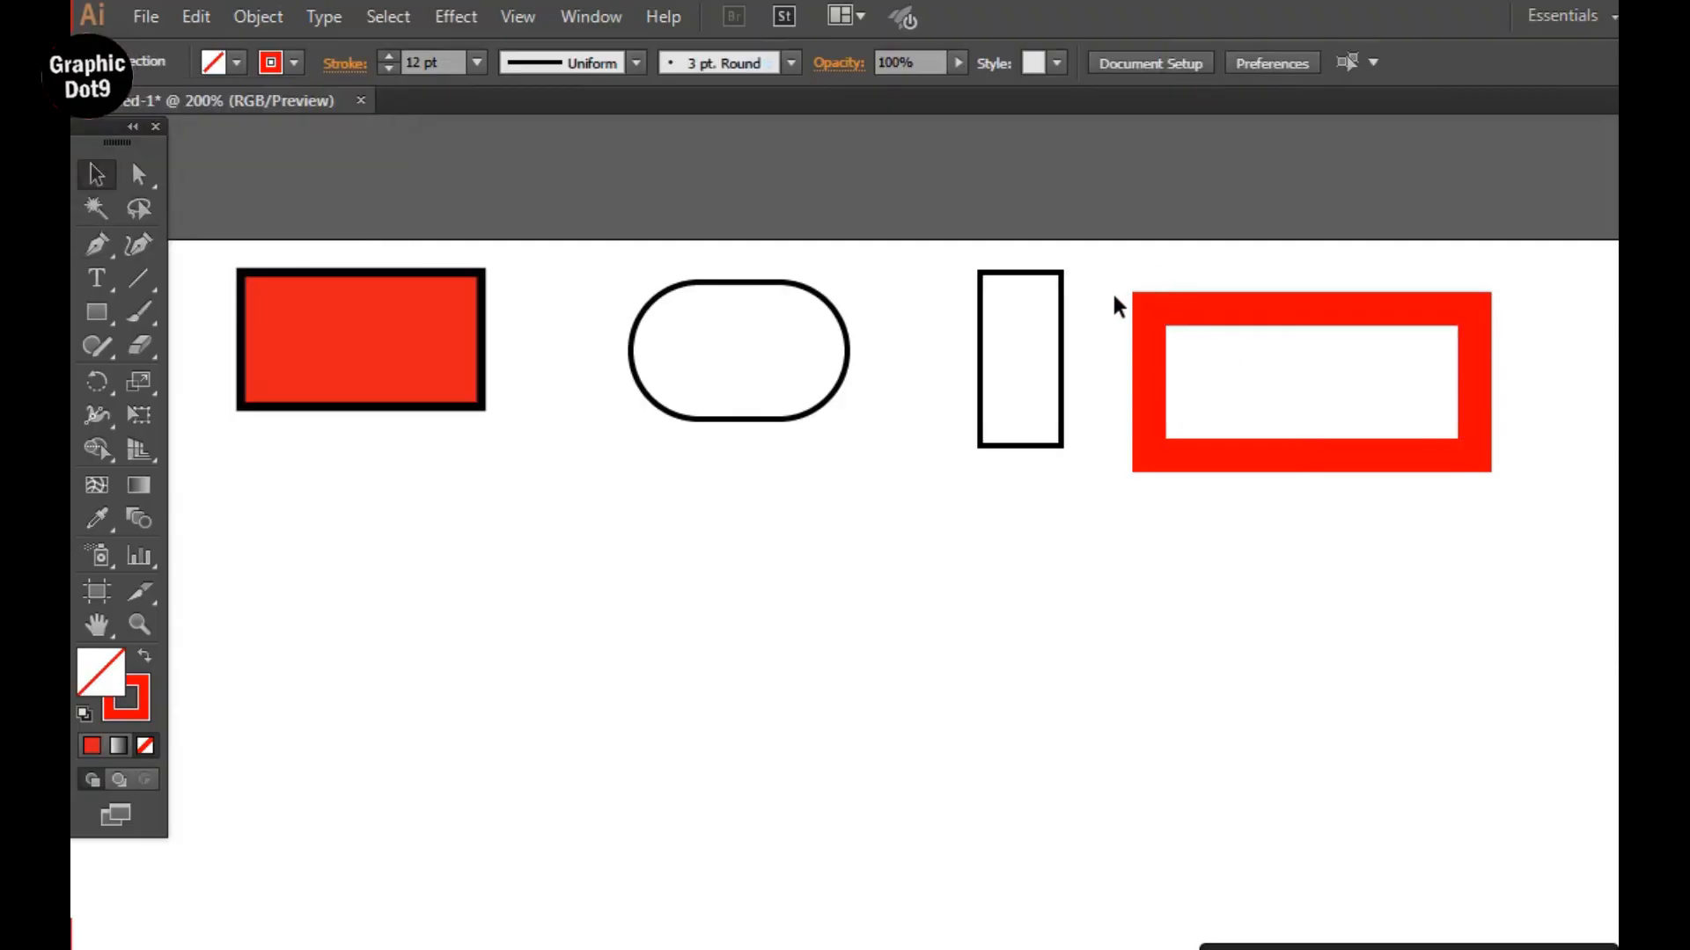
# Try to fill the red-outlined rectangle with blue by picking only a blue hue.
pyautogui.click(1188, 310)
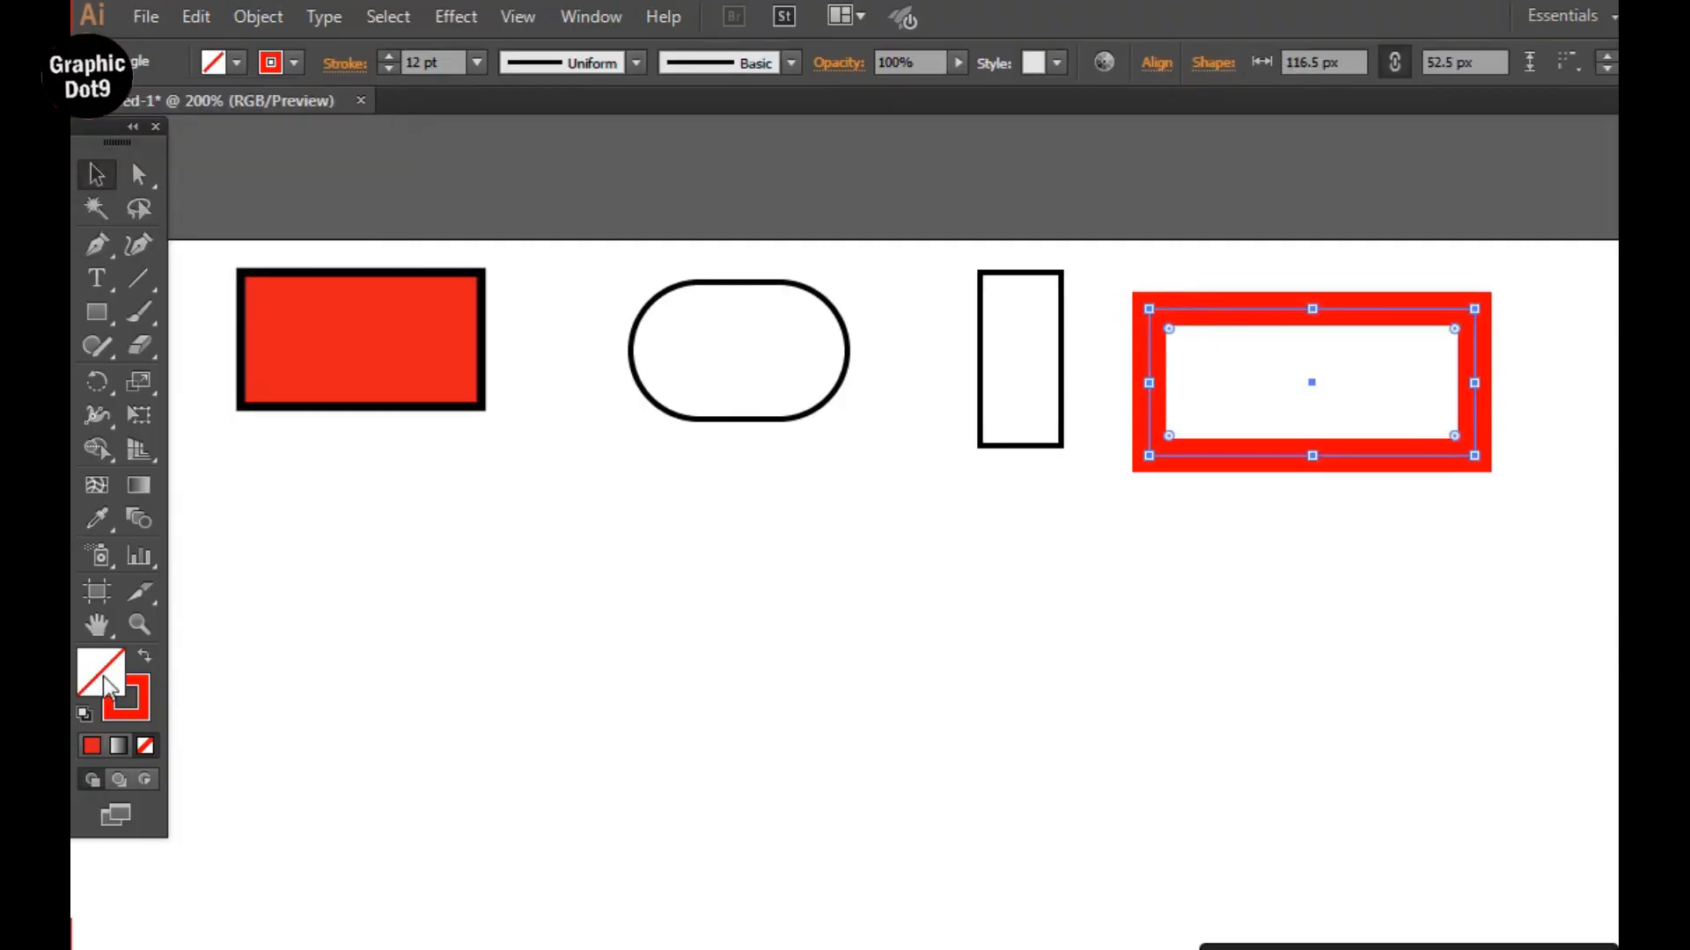
pyautogui.doubleClick(106, 685)
pyautogui.click(726, 674)
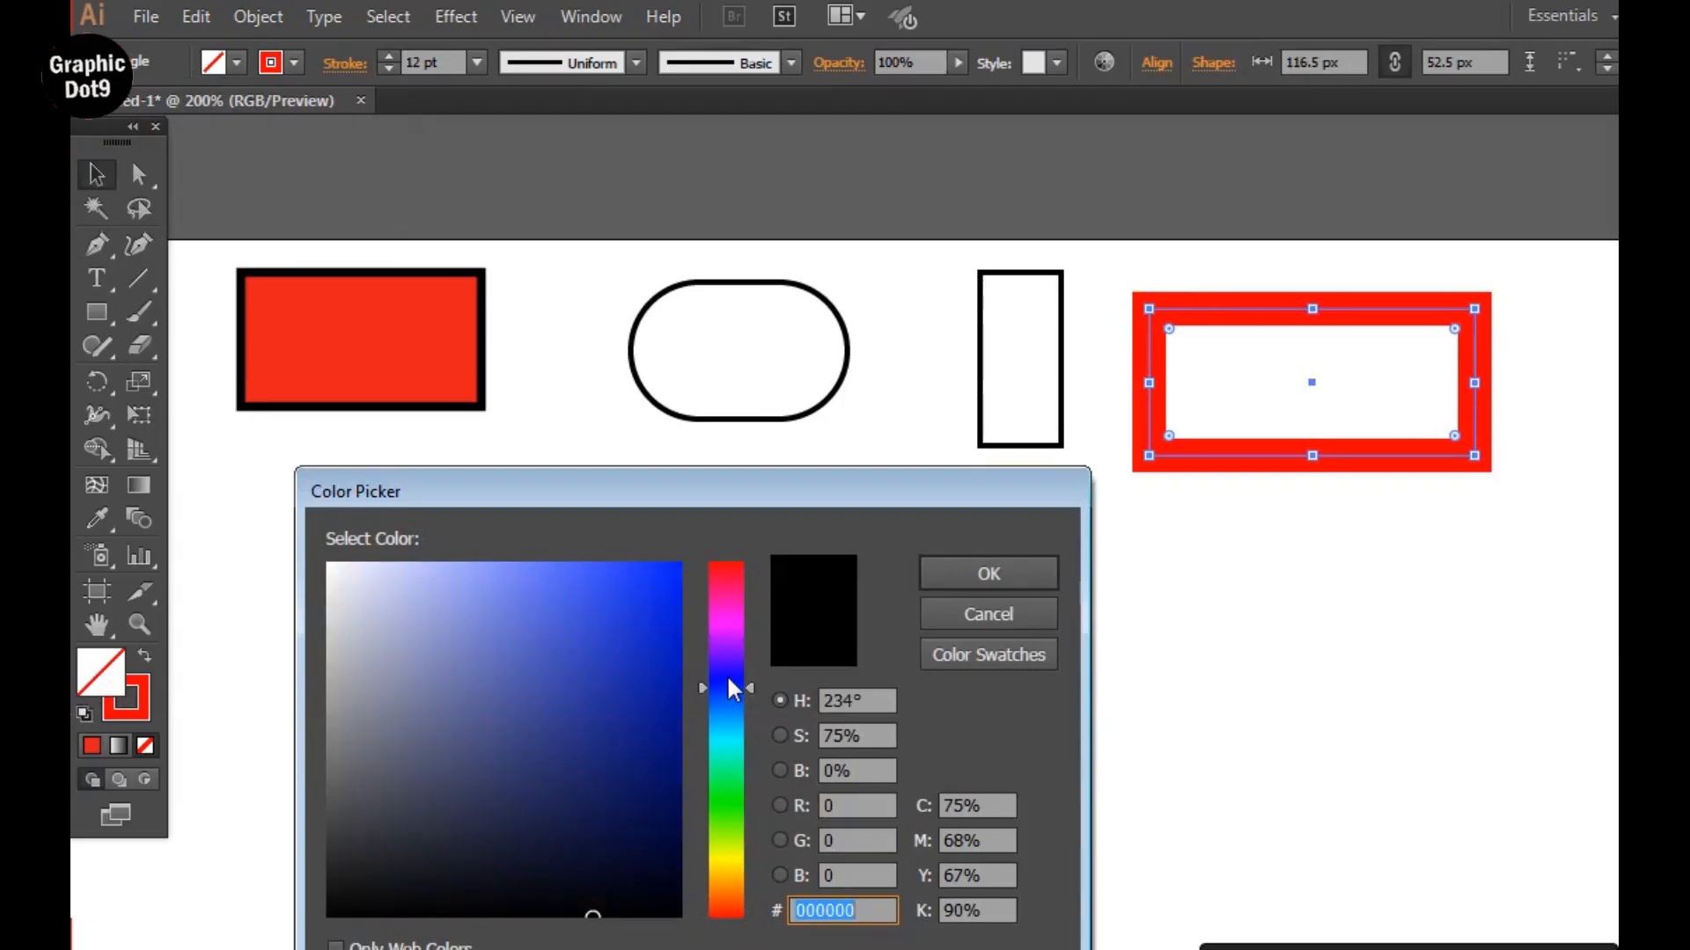
pyautogui.click(944, 573)
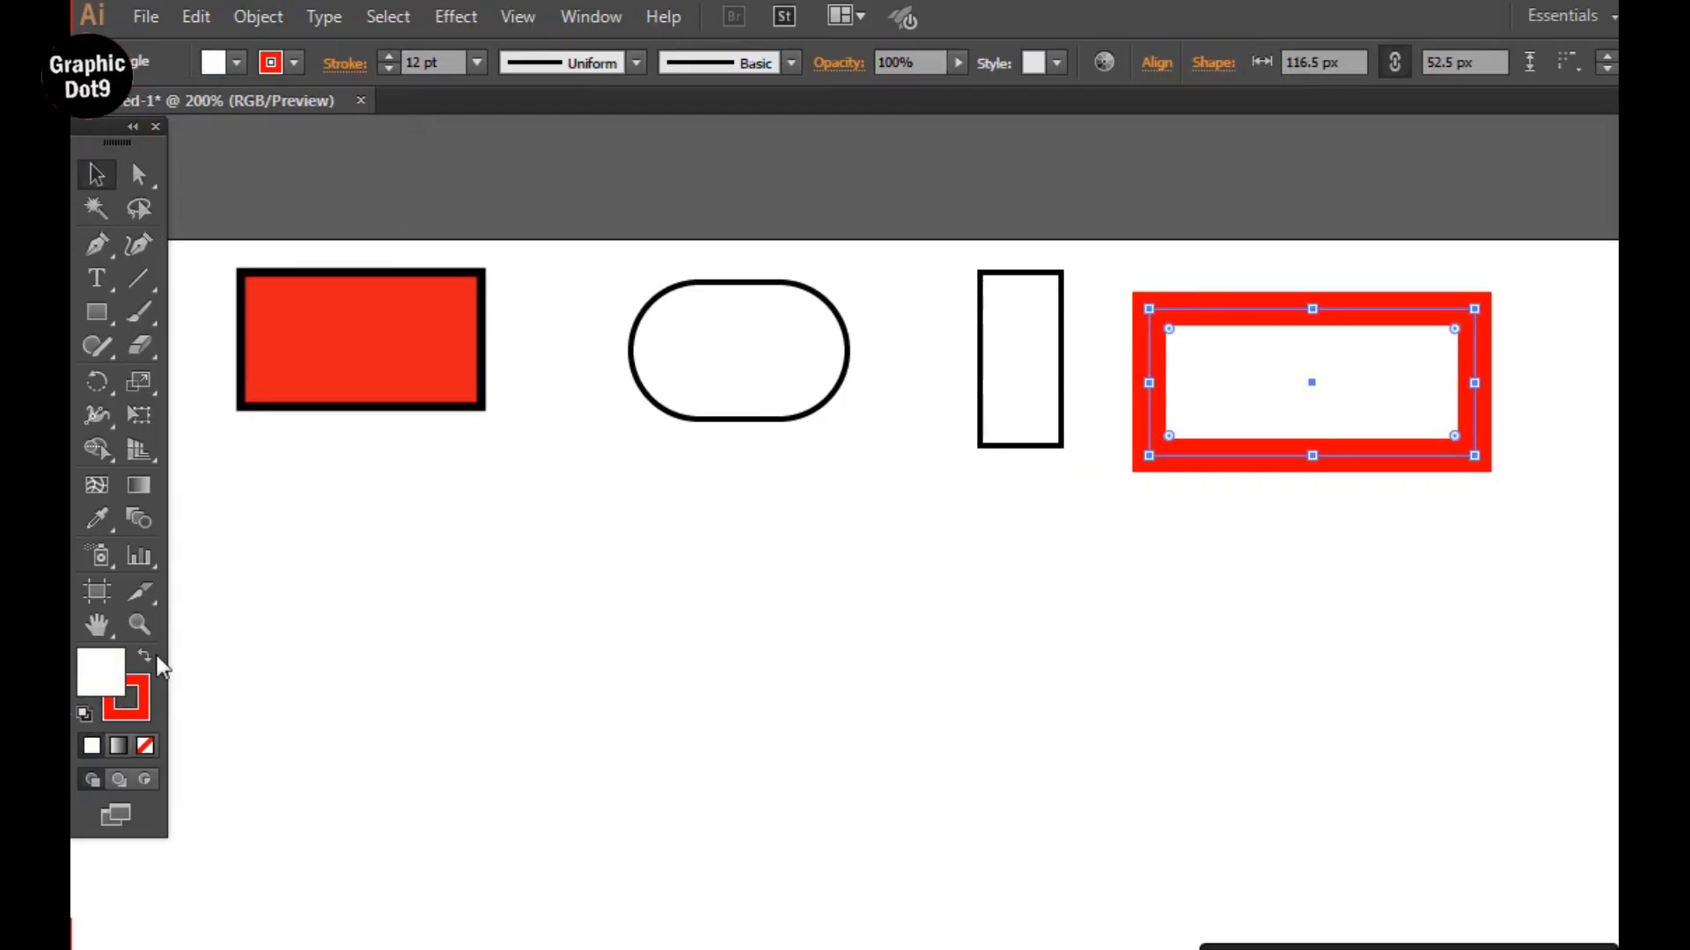
# Fill the red-outlined rectangle with blue (#2907ED).
pyautogui.doubleClick(117, 671)
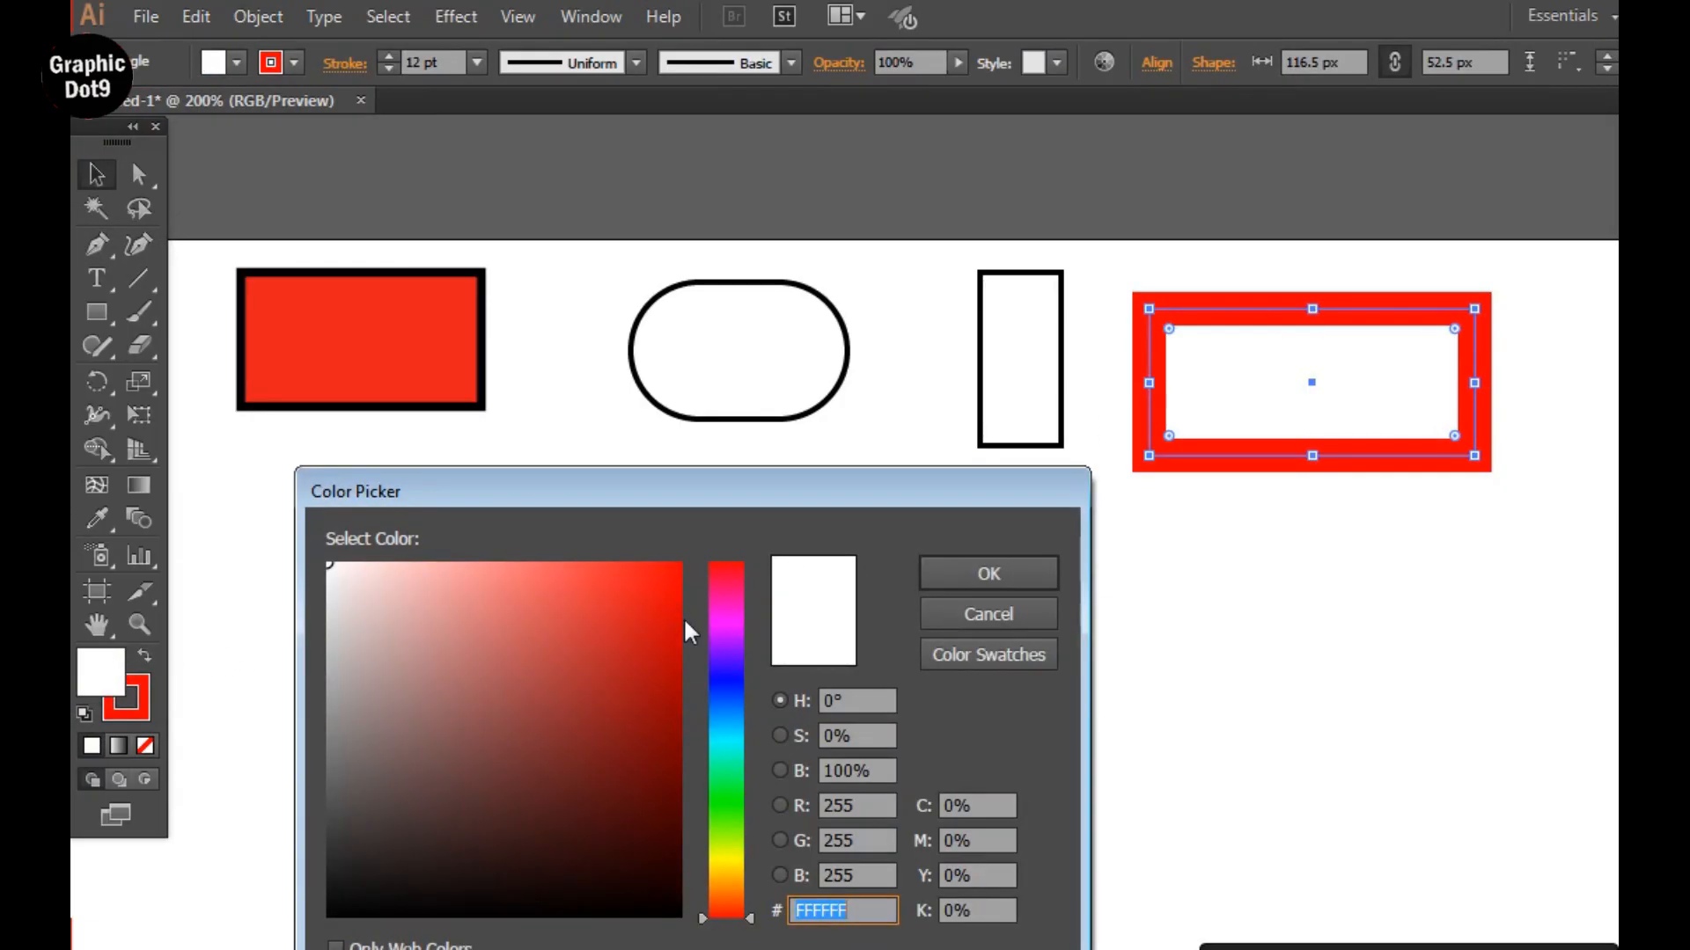
pyautogui.click(726, 671)
pyautogui.click(667, 584)
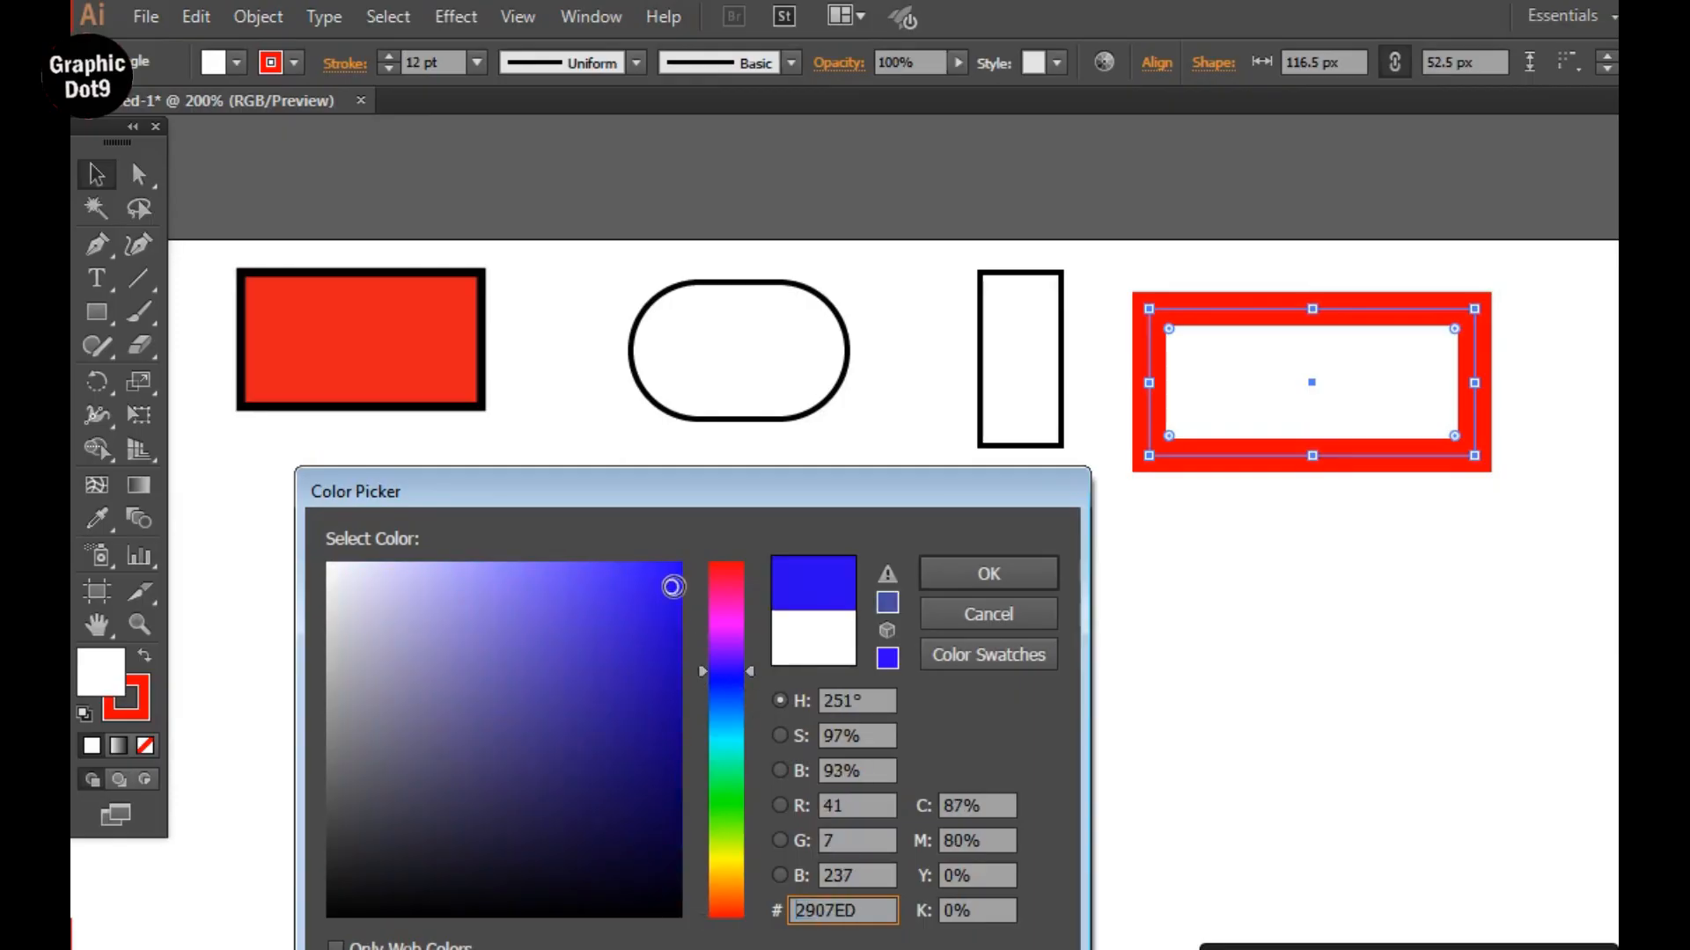
pyautogui.click(946, 568)
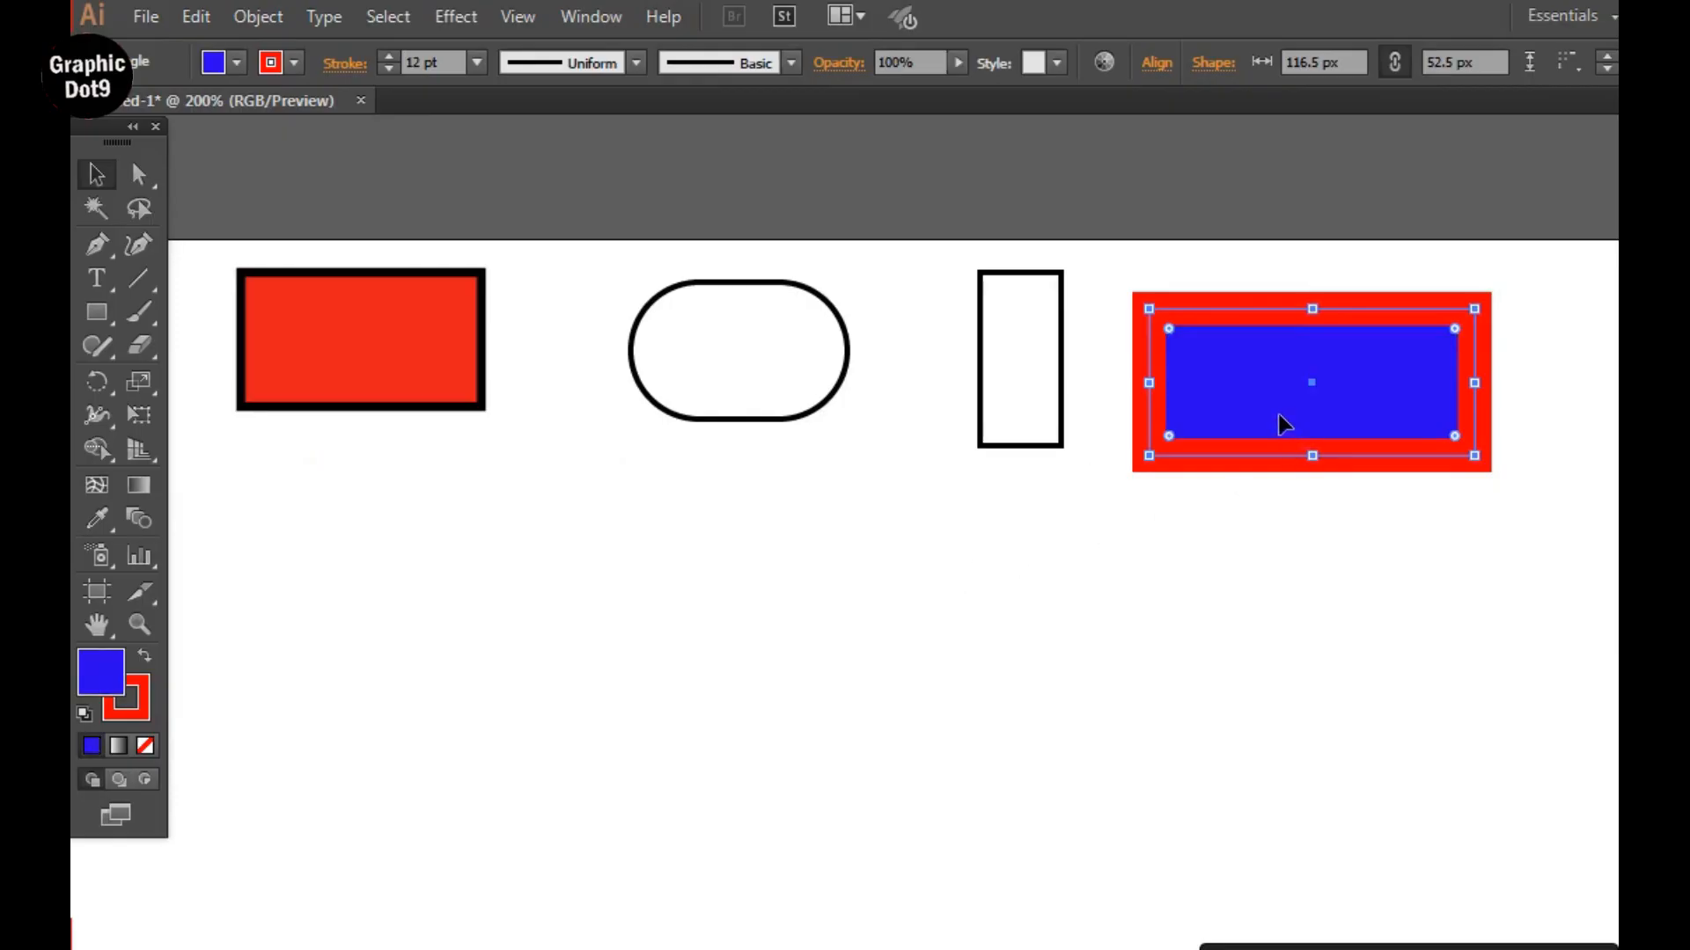
pyautogui.click(919, 364)
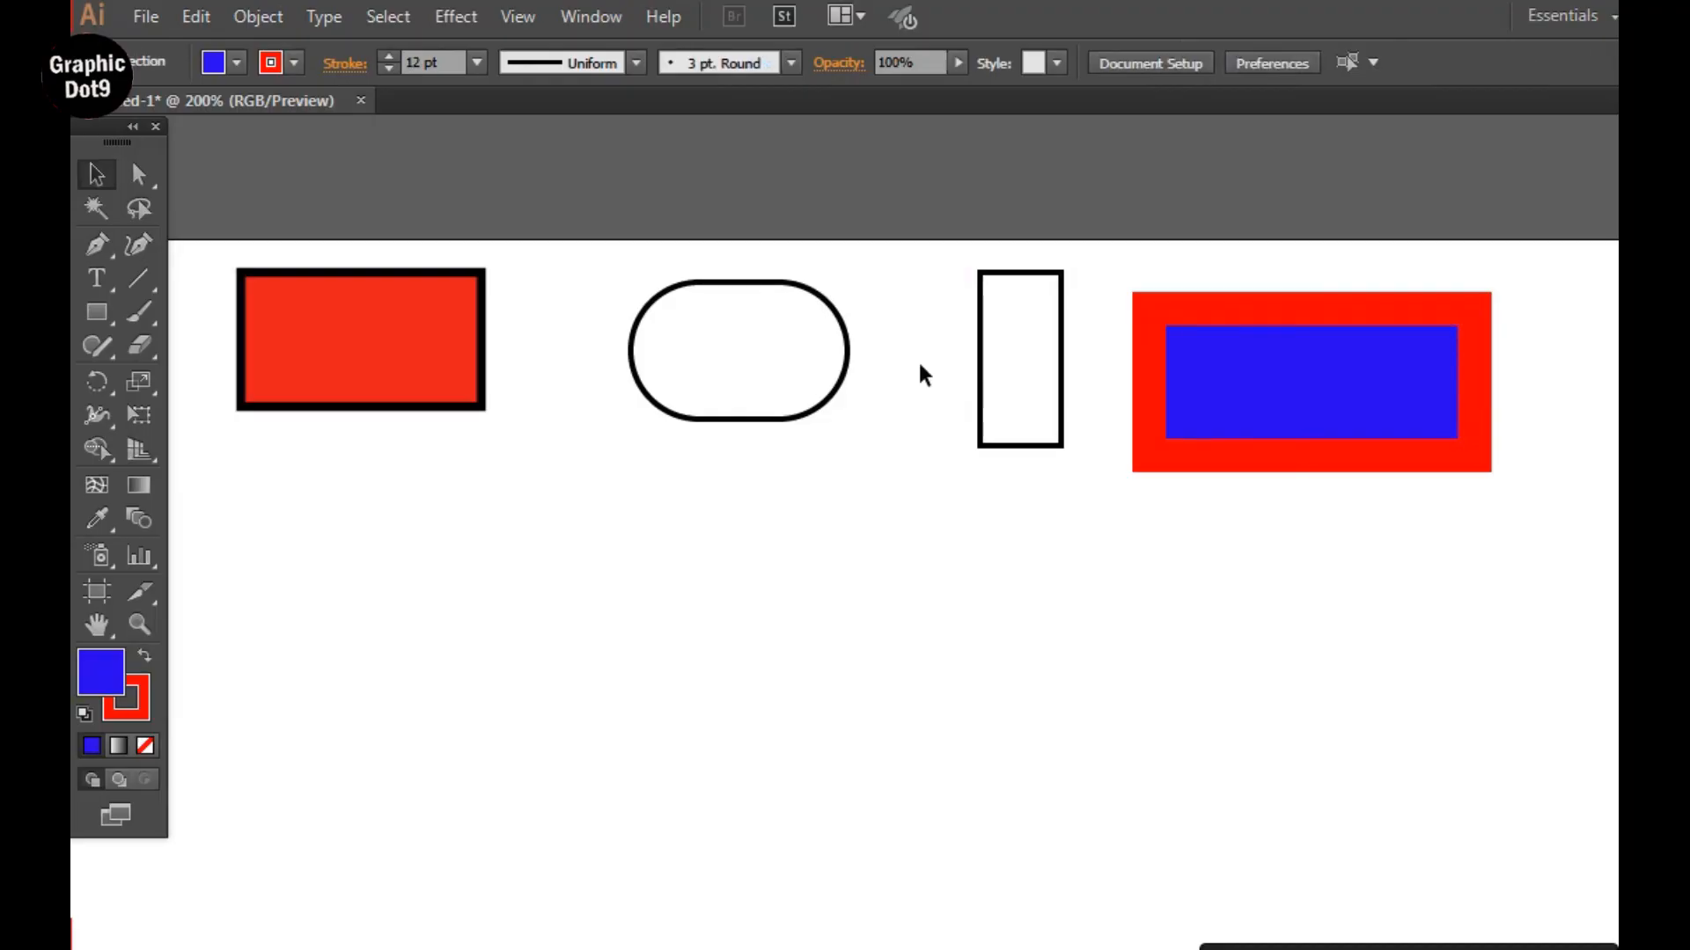
# Set the stroke weight of the narrow upright rectangle to 5 pt.
pyautogui.click(979, 328)
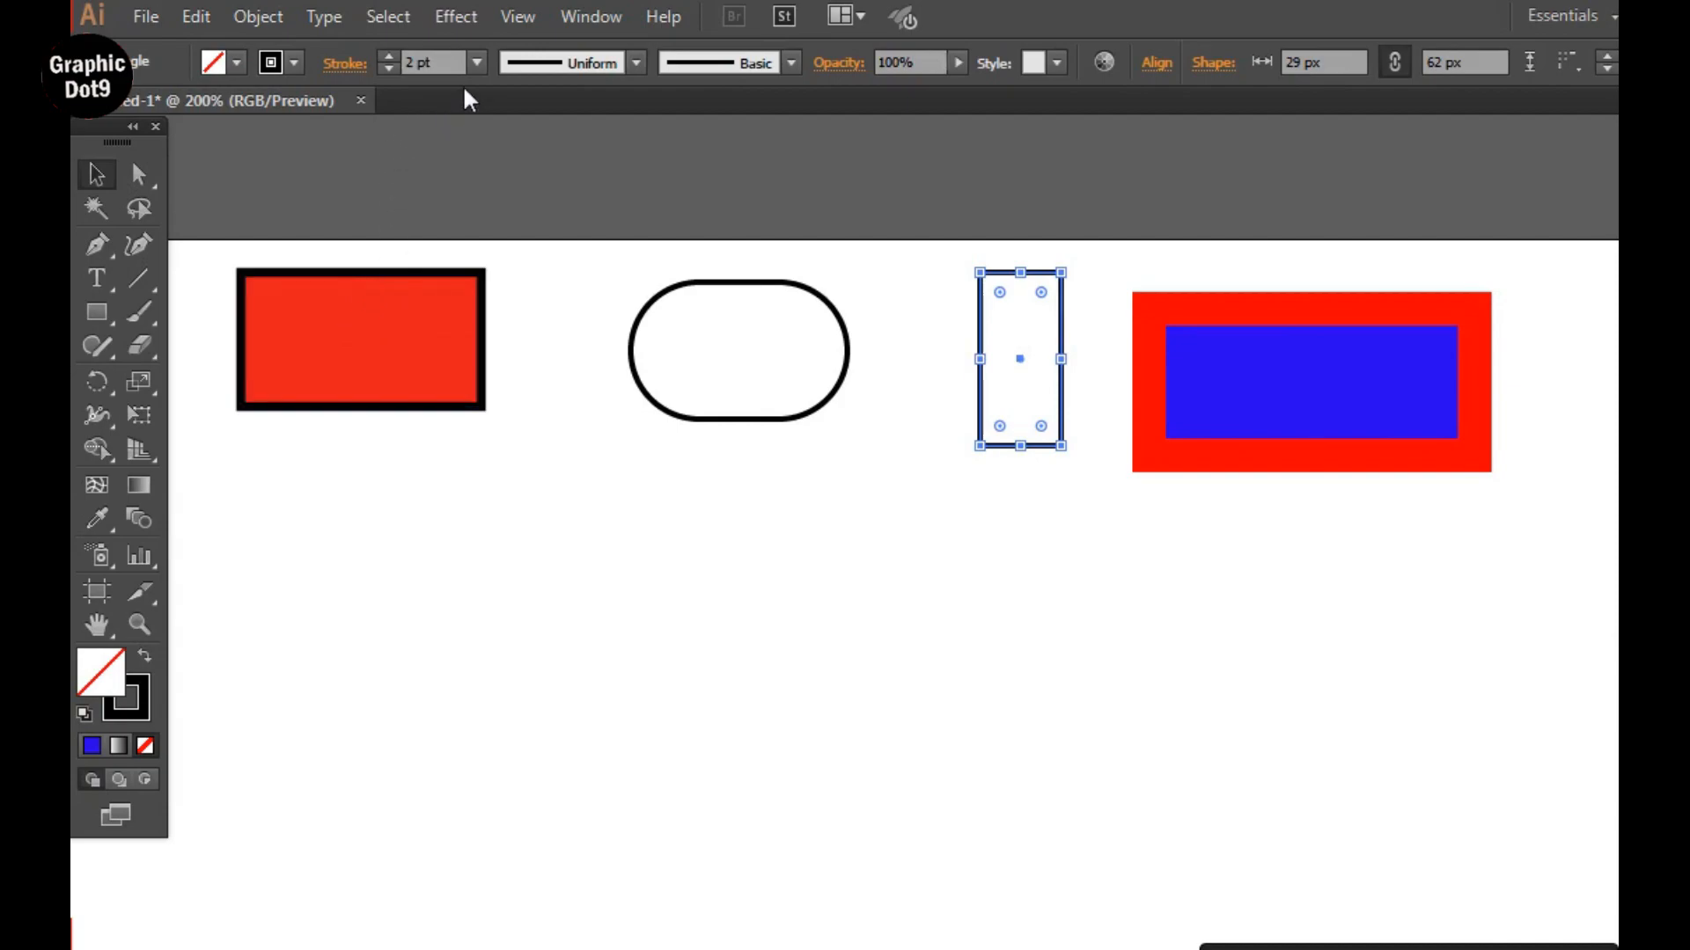
pyautogui.click(477, 60)
pyautogui.click(504, 313)
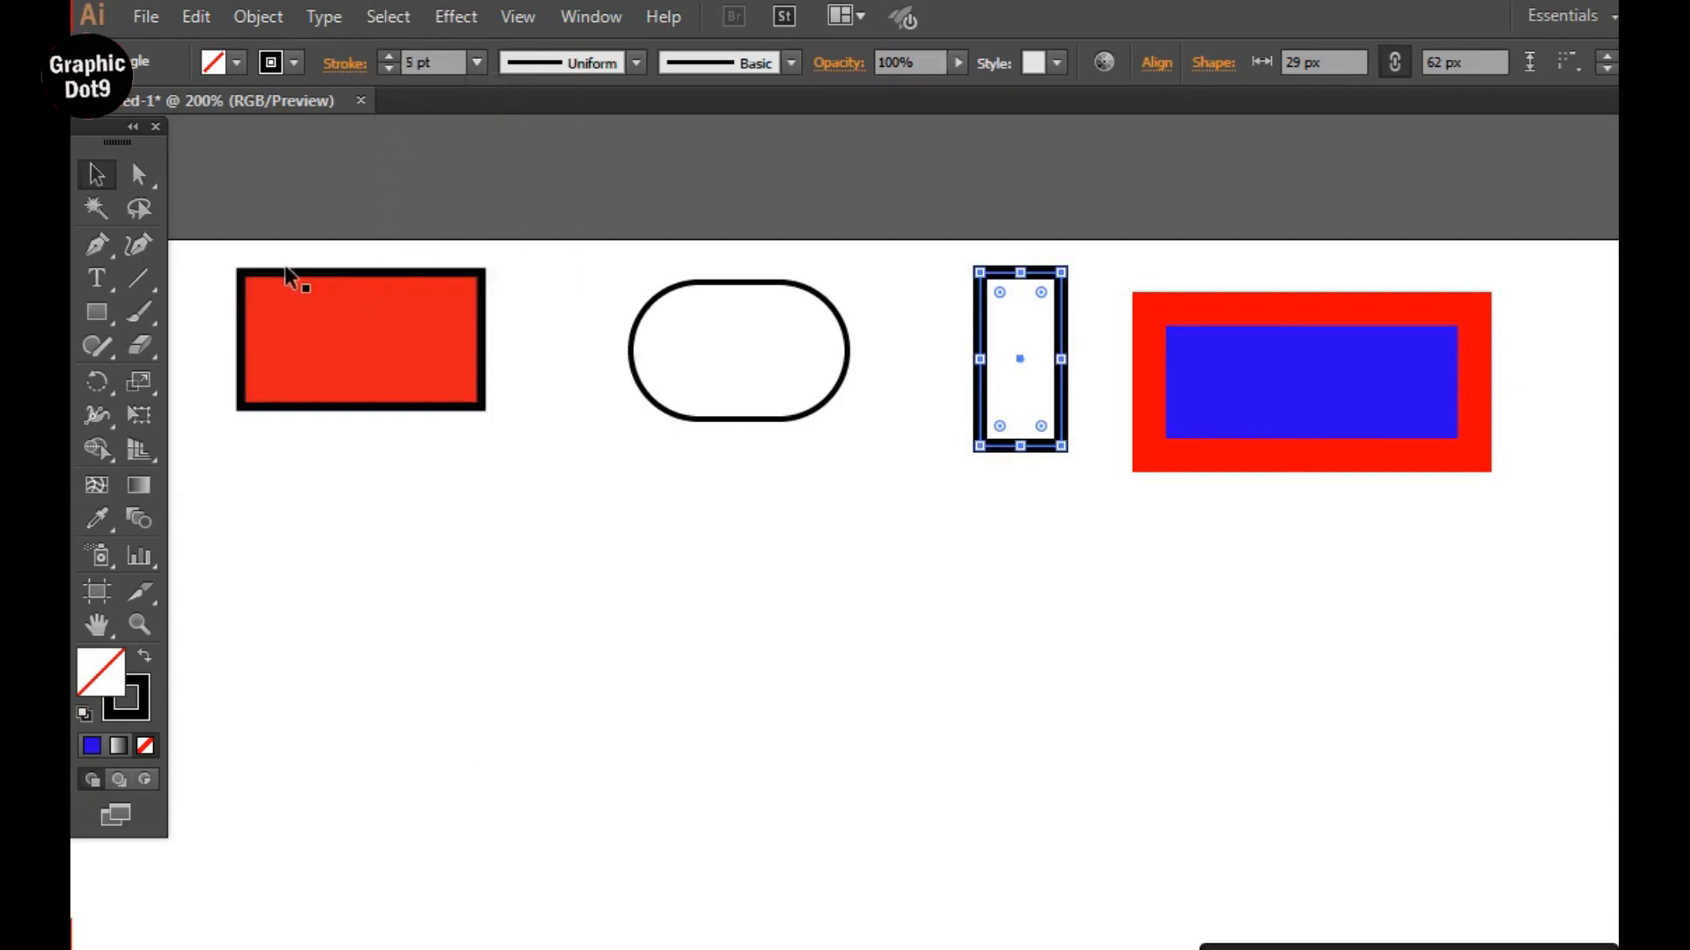
# Make the narrow rectangle's stroke a dashed line with 12 pt dashes, trying corner-aligned dashes before returning to exact dash lengths.
pyautogui.click(352, 69)
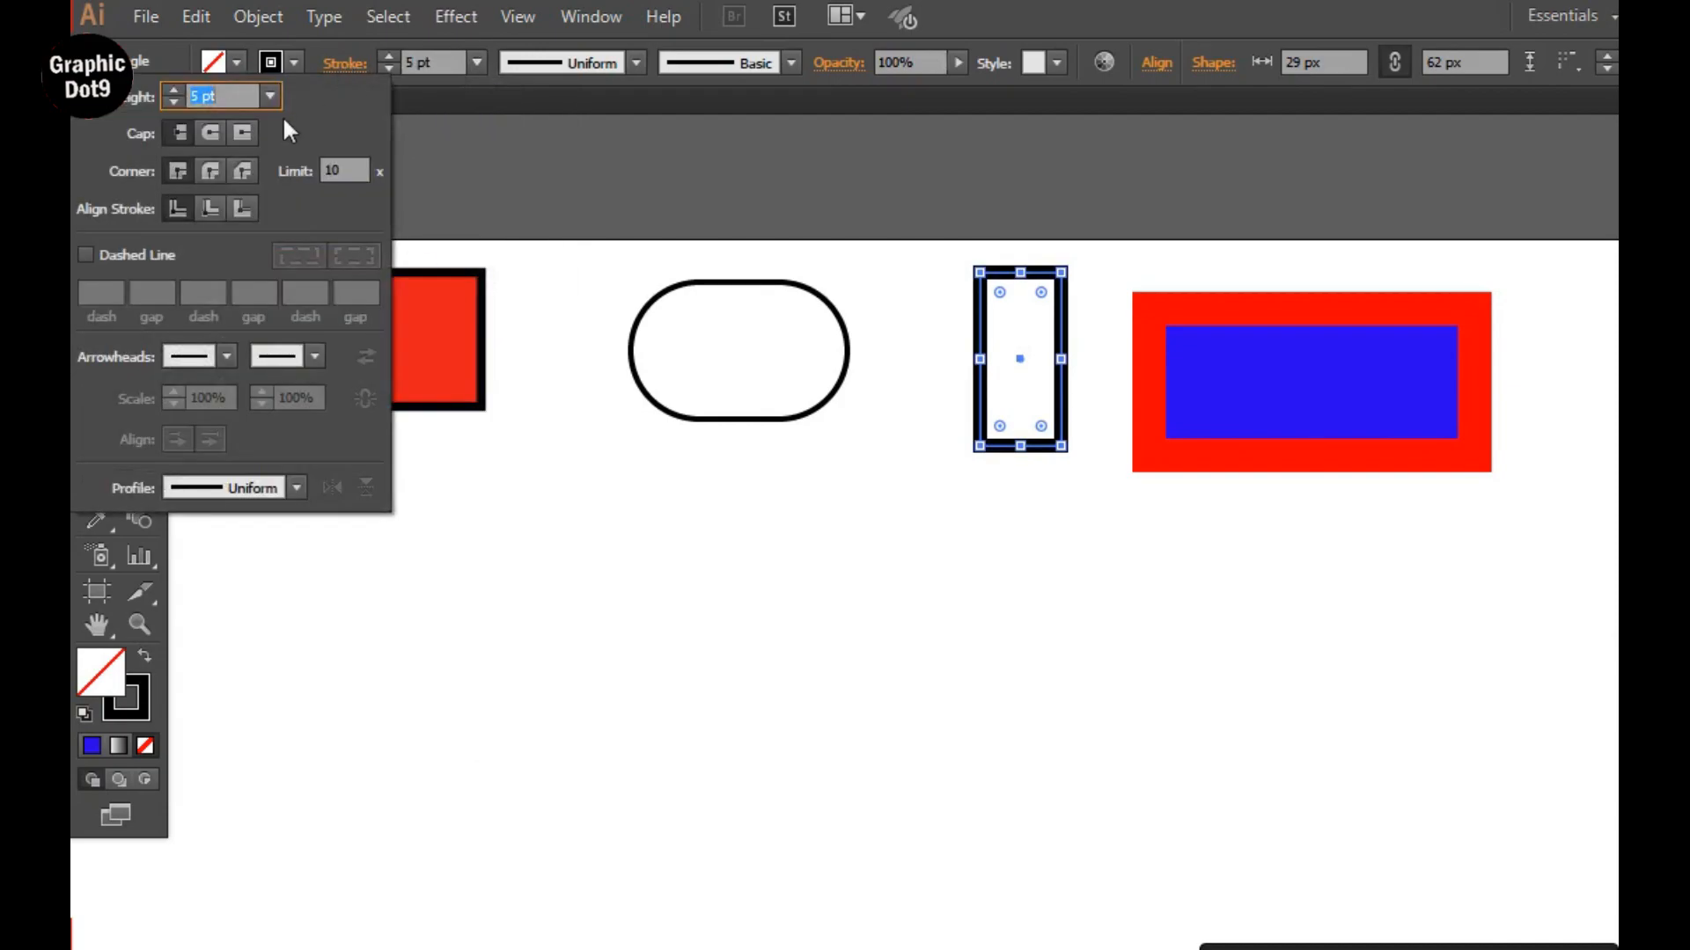
pyautogui.click(85, 254)
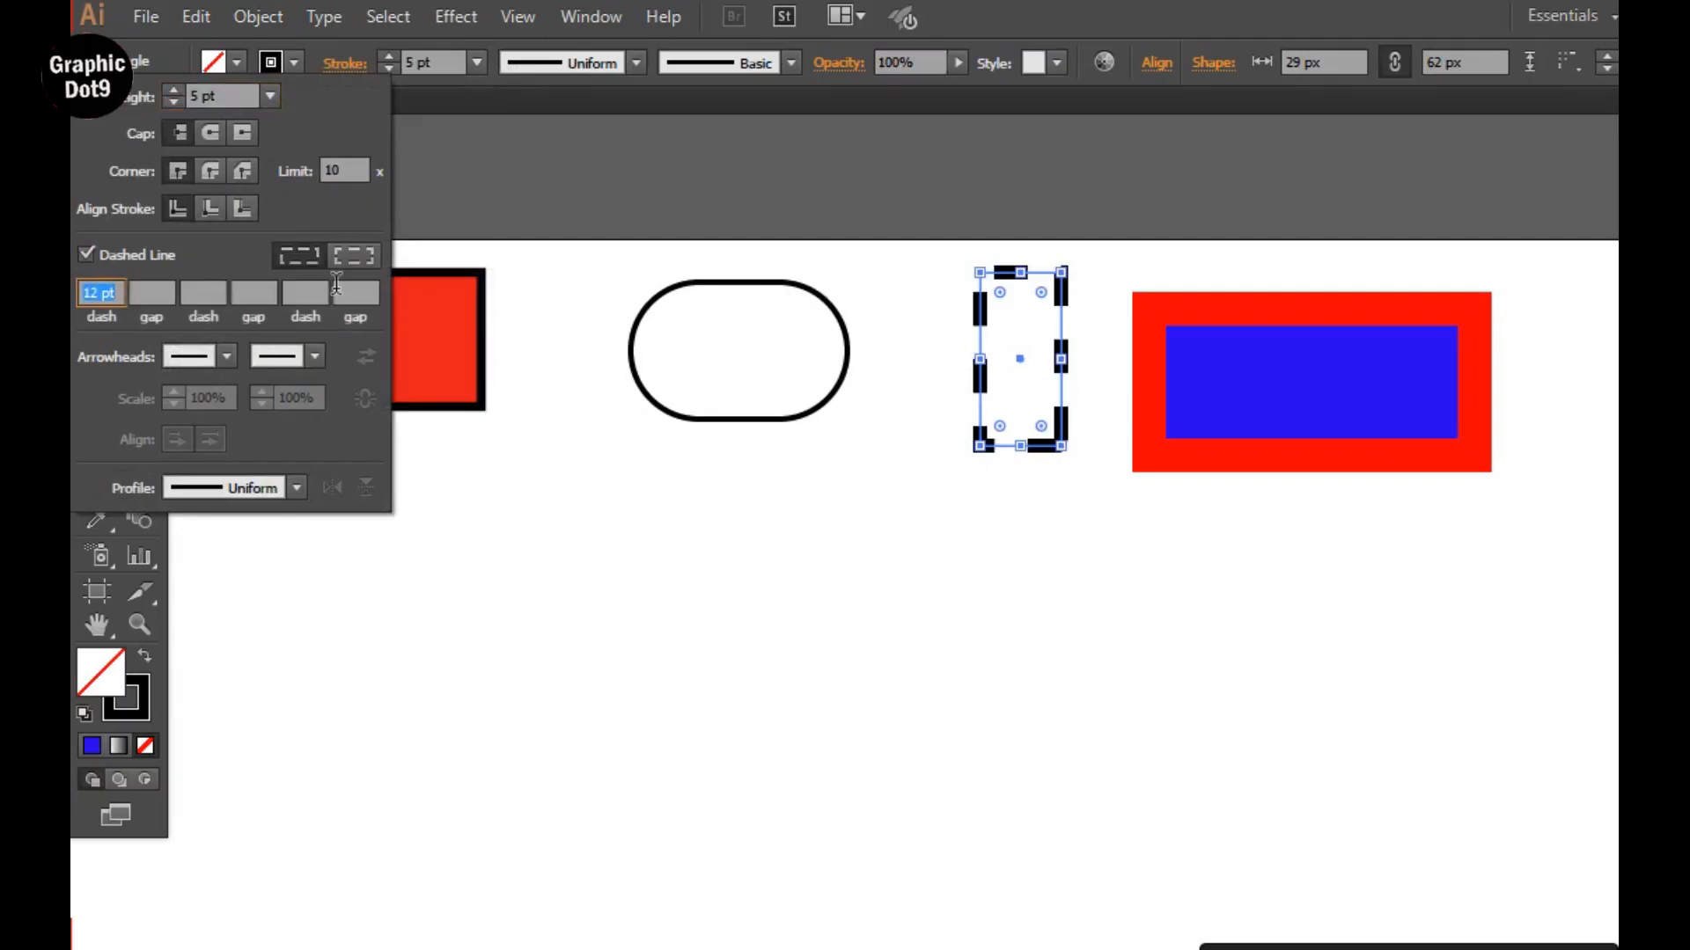
pyautogui.click(363, 257)
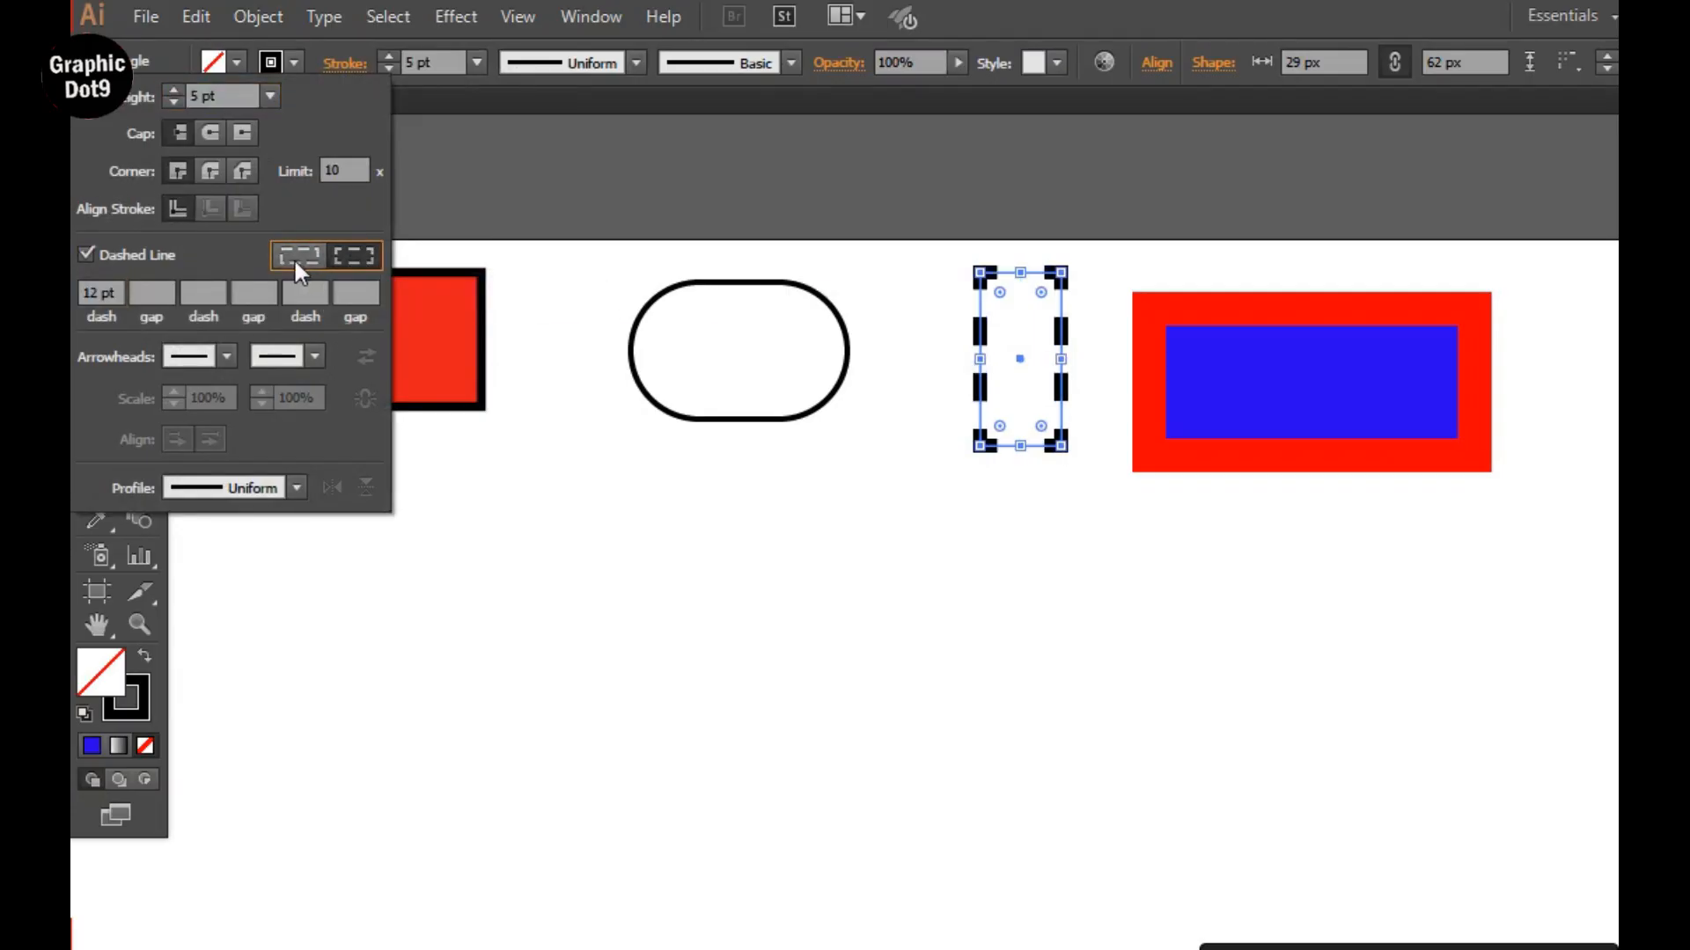
pyautogui.click(295, 264)
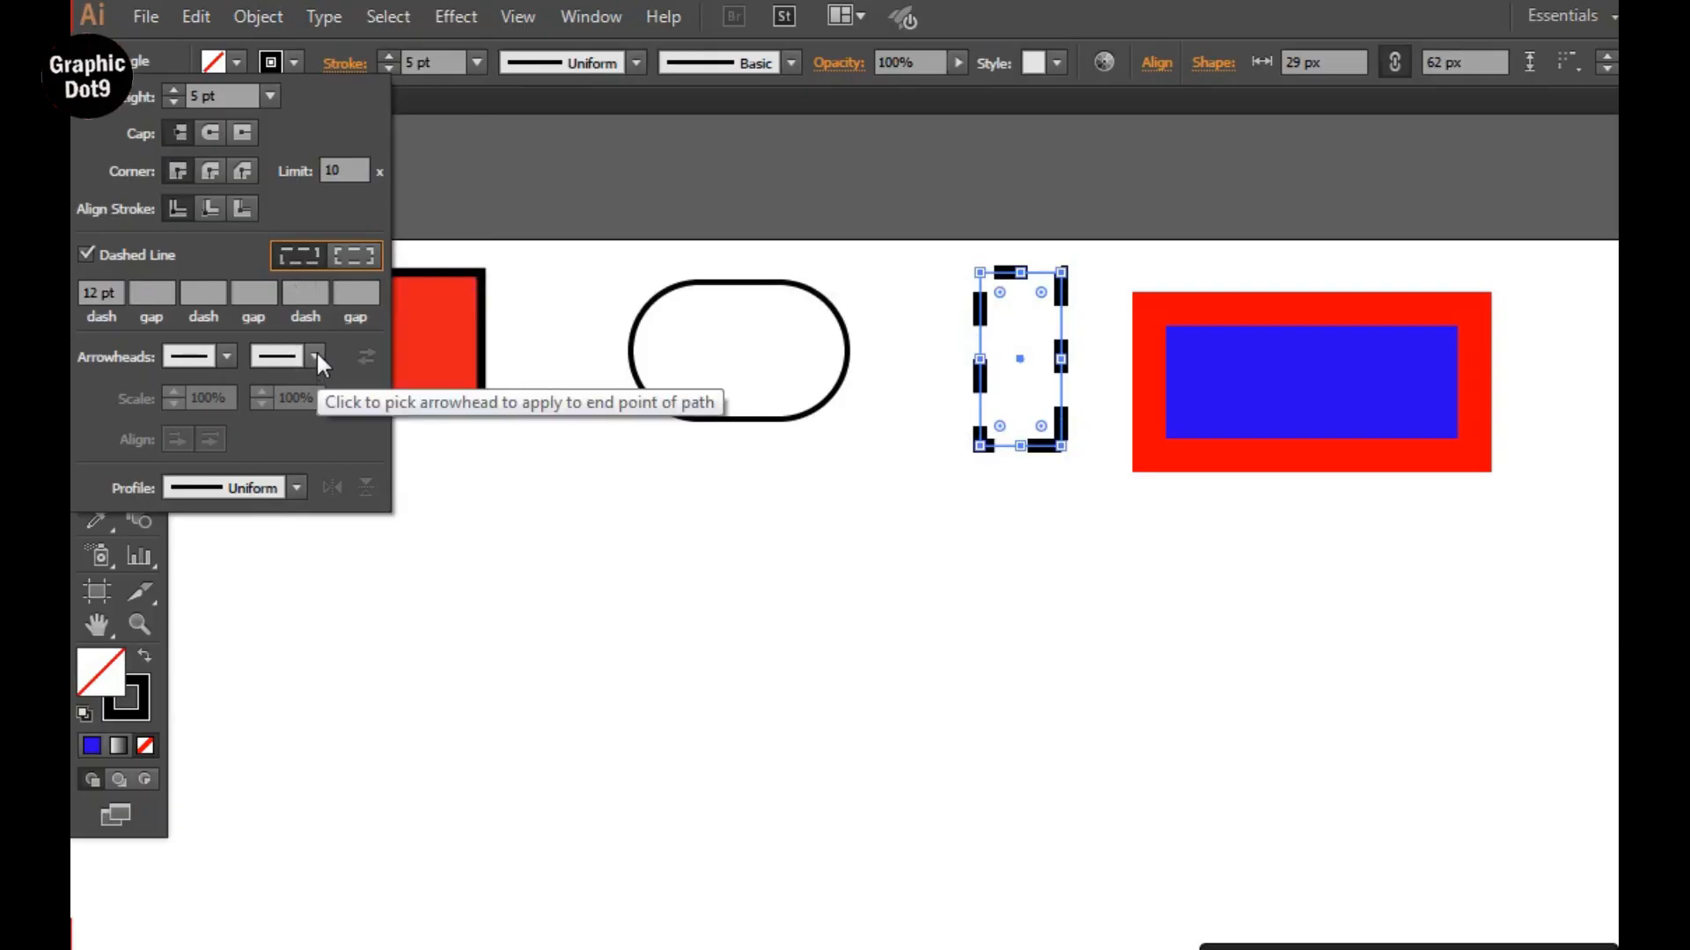
# Change the dashed narrow rectangle's stroke color to RGB Blue and deselect it.
pyautogui.click(293, 62)
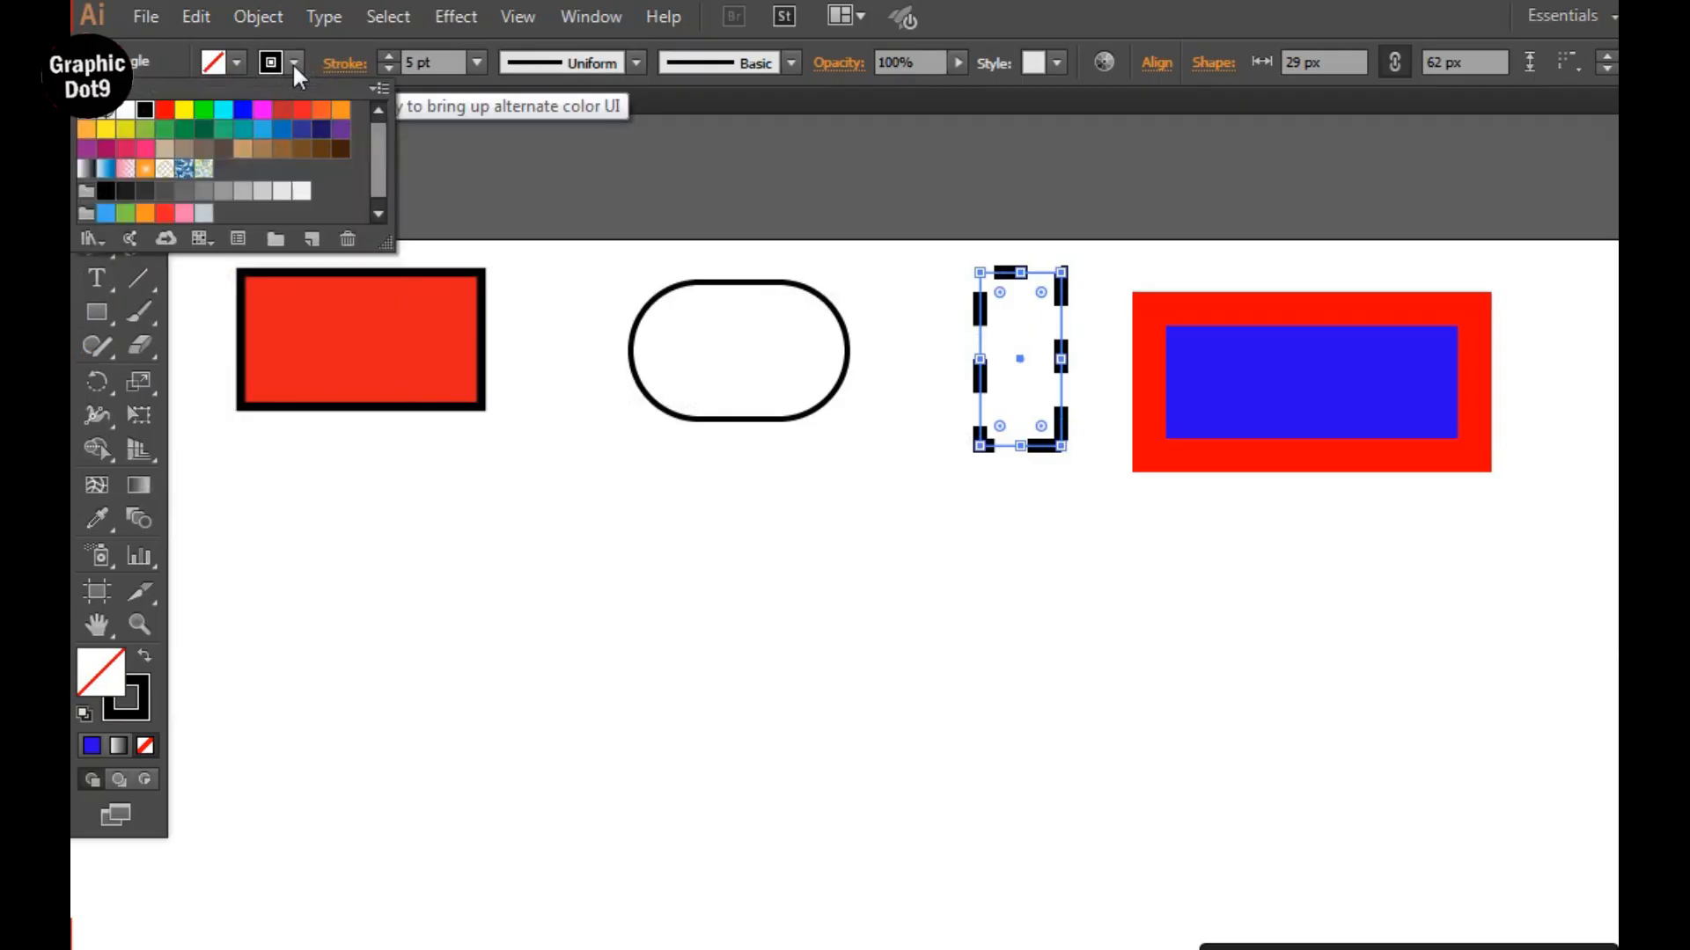
pyautogui.click(242, 111)
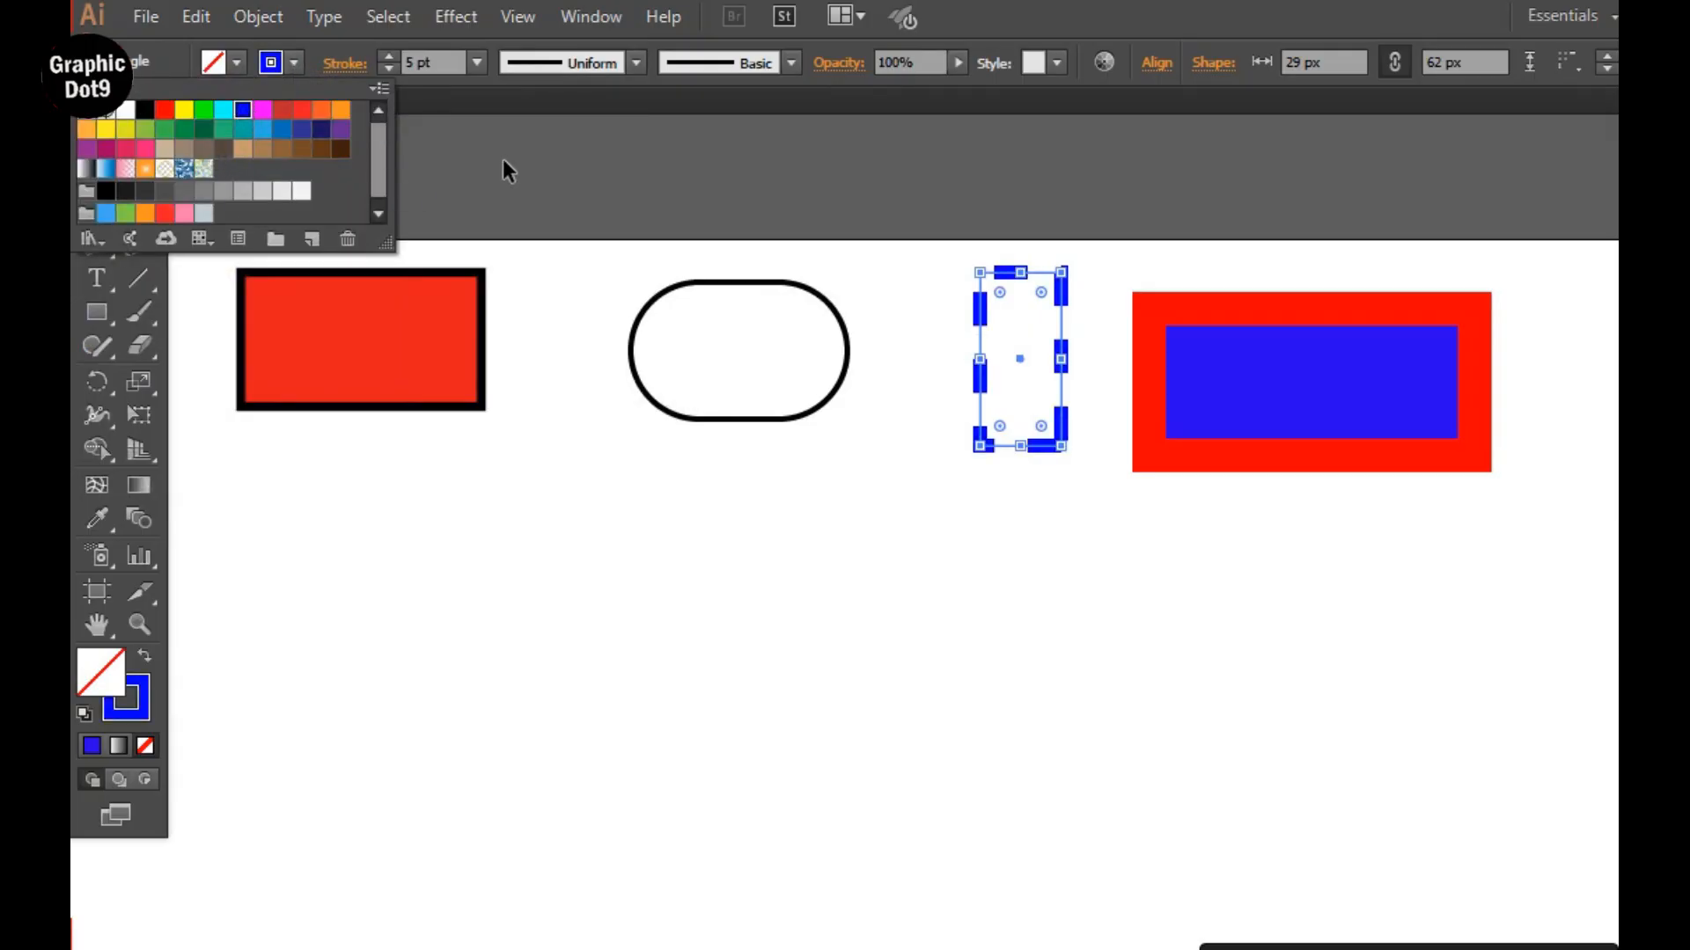
pyautogui.click(555, 294)
pyautogui.click(595, 379)
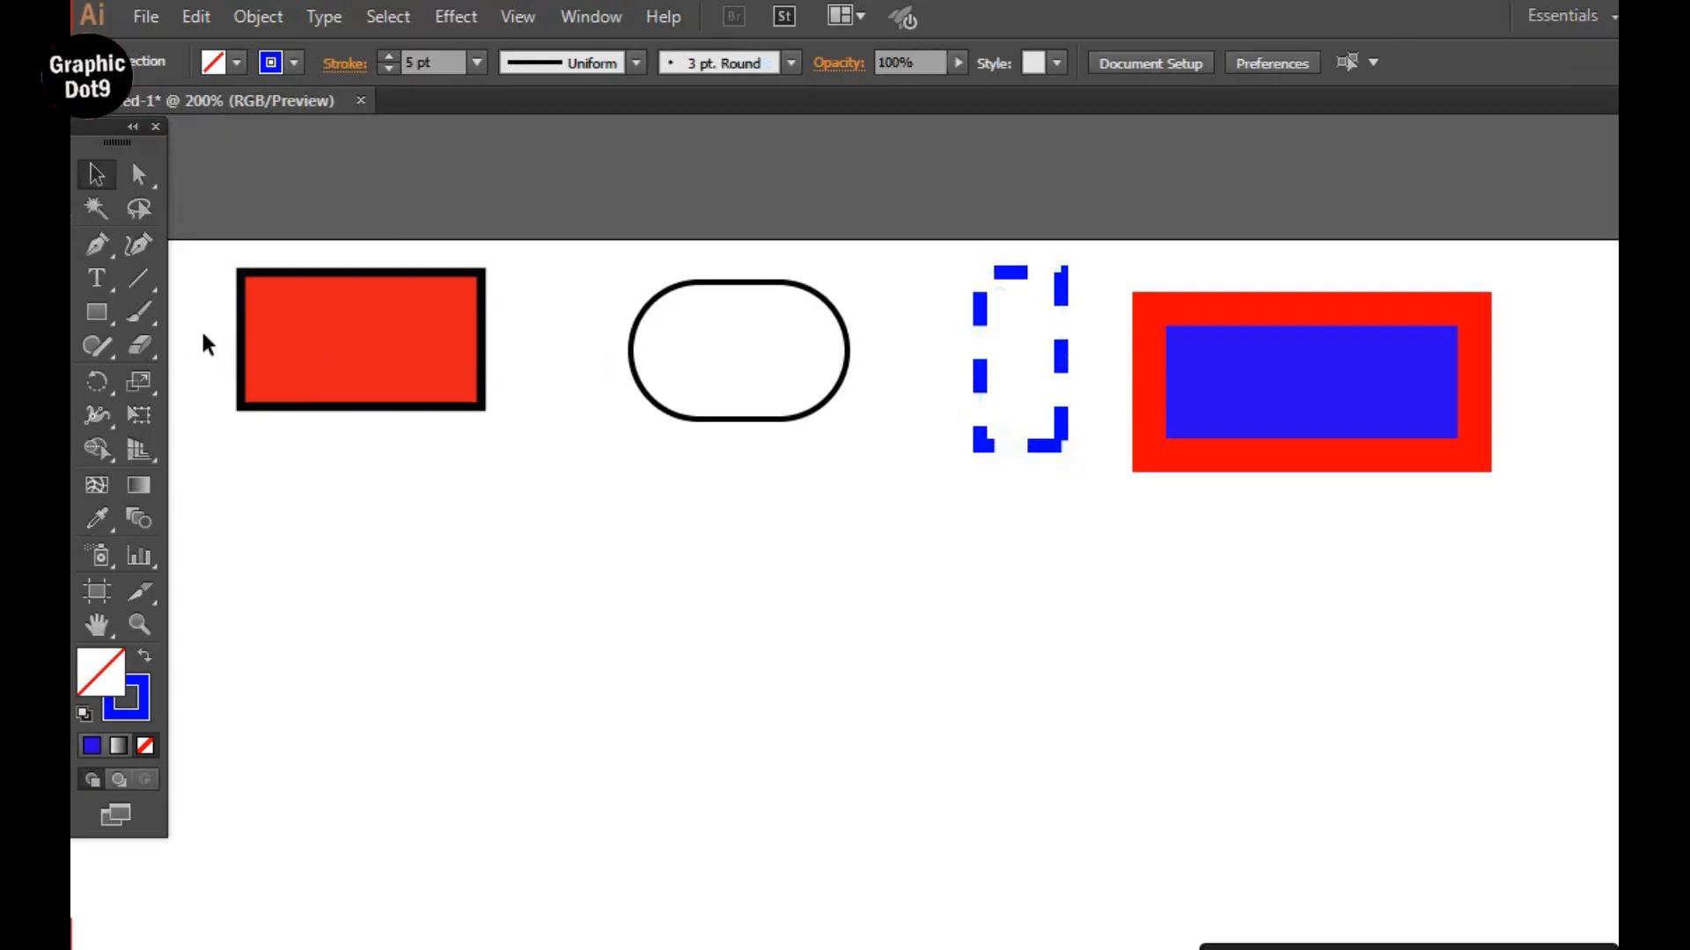
# Round two opposite corners of the red rectangle, the lower-right to 35.5 px and the upper-left to 25.5 px.
pyautogui.click(399, 308)
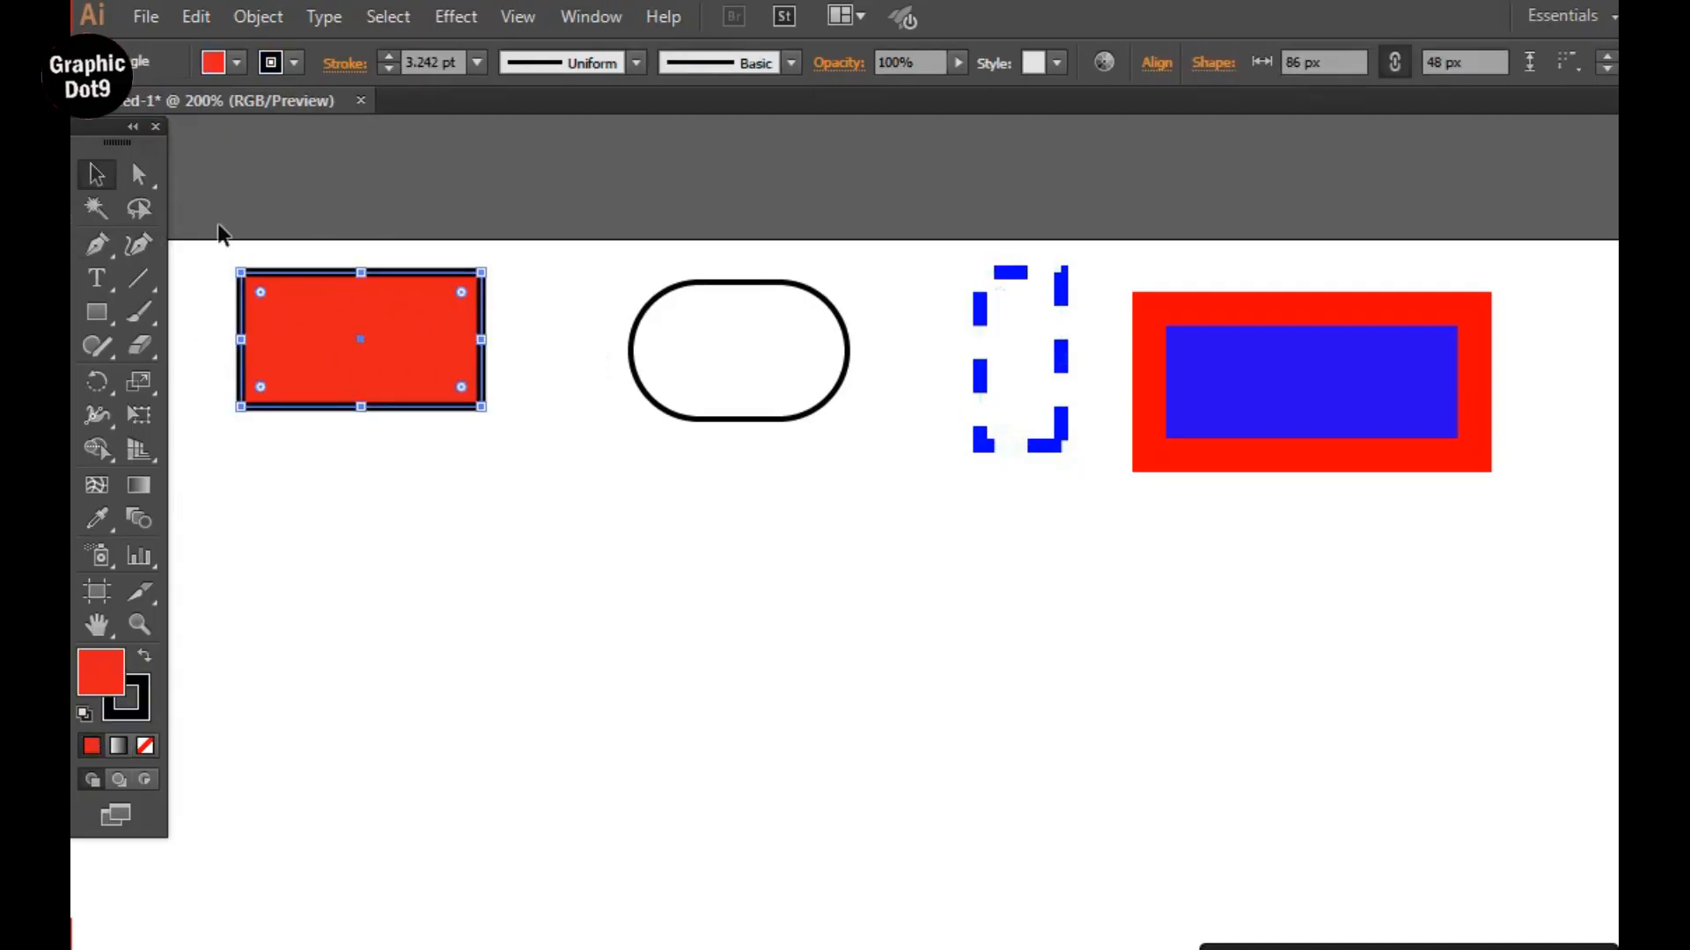
pyautogui.click(141, 176)
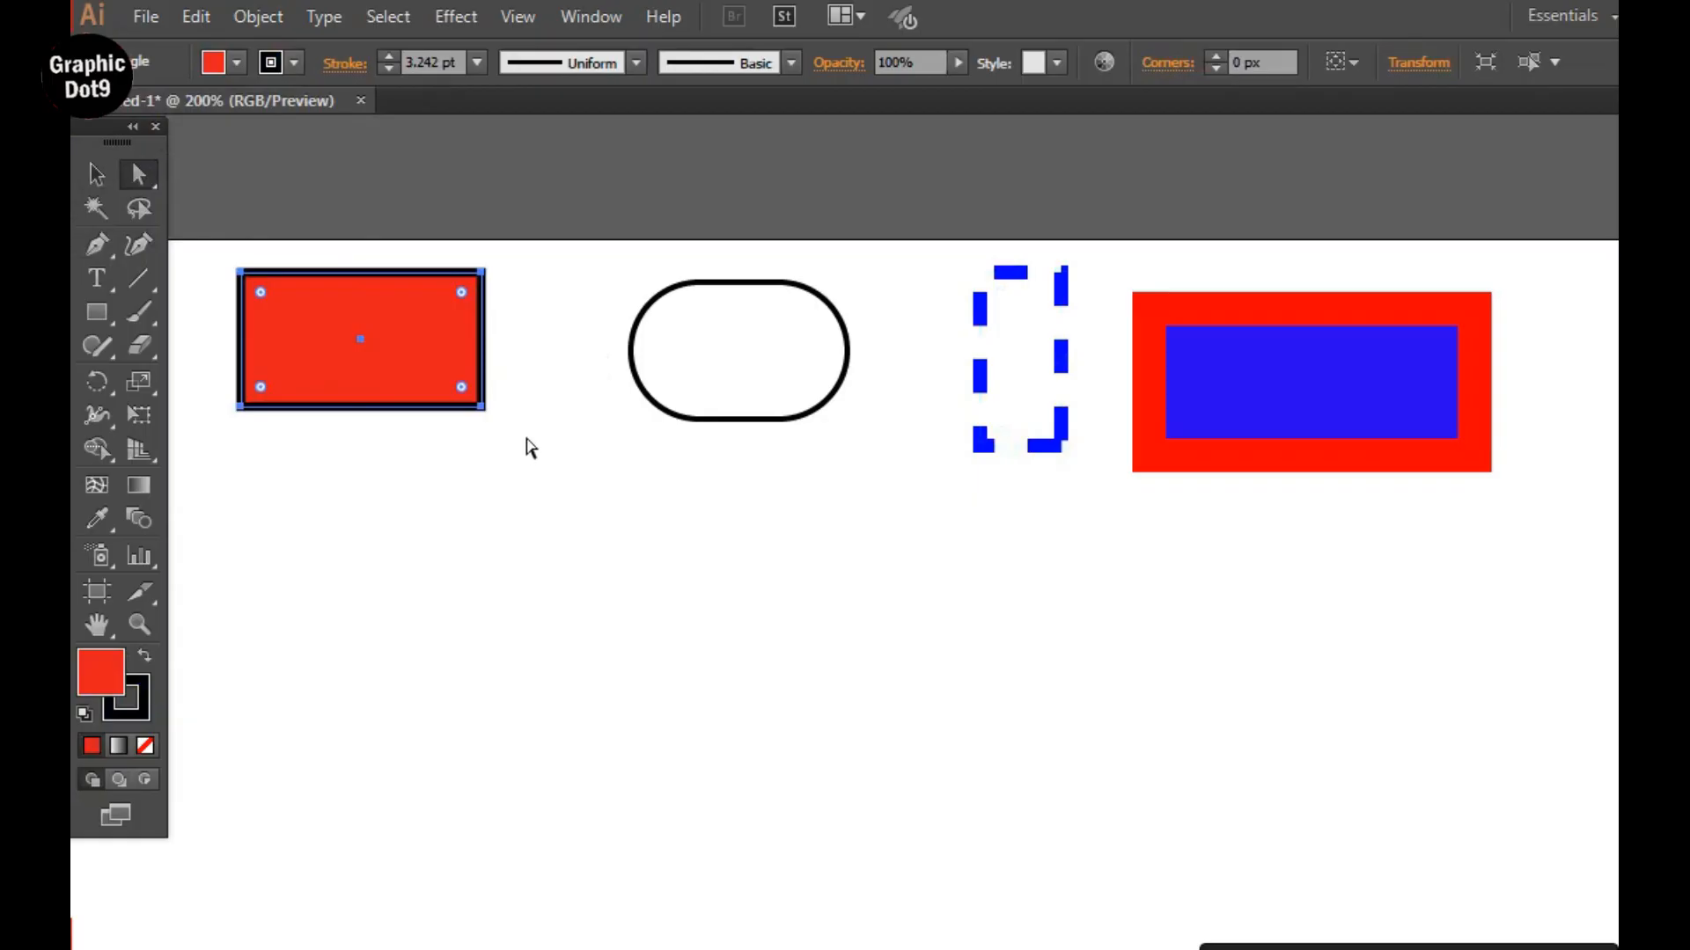
pyautogui.moveTo(523, 438); pyautogui.dragTo(369, 330)
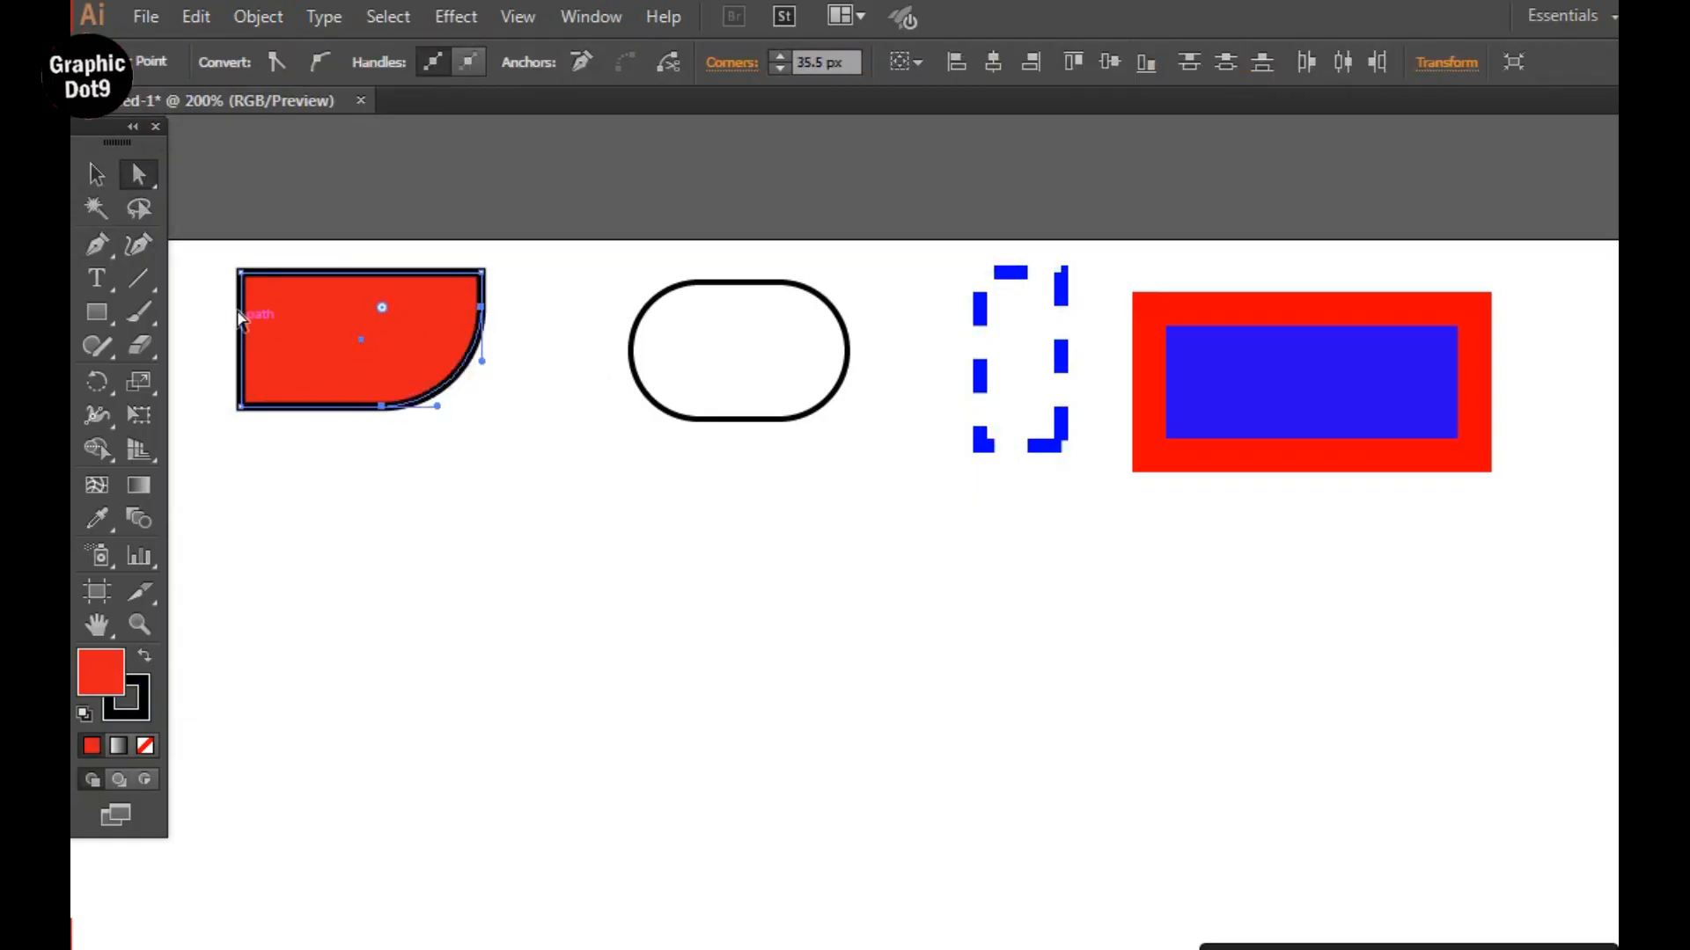
pyautogui.moveTo(193, 251); pyautogui.dragTo(317, 349)
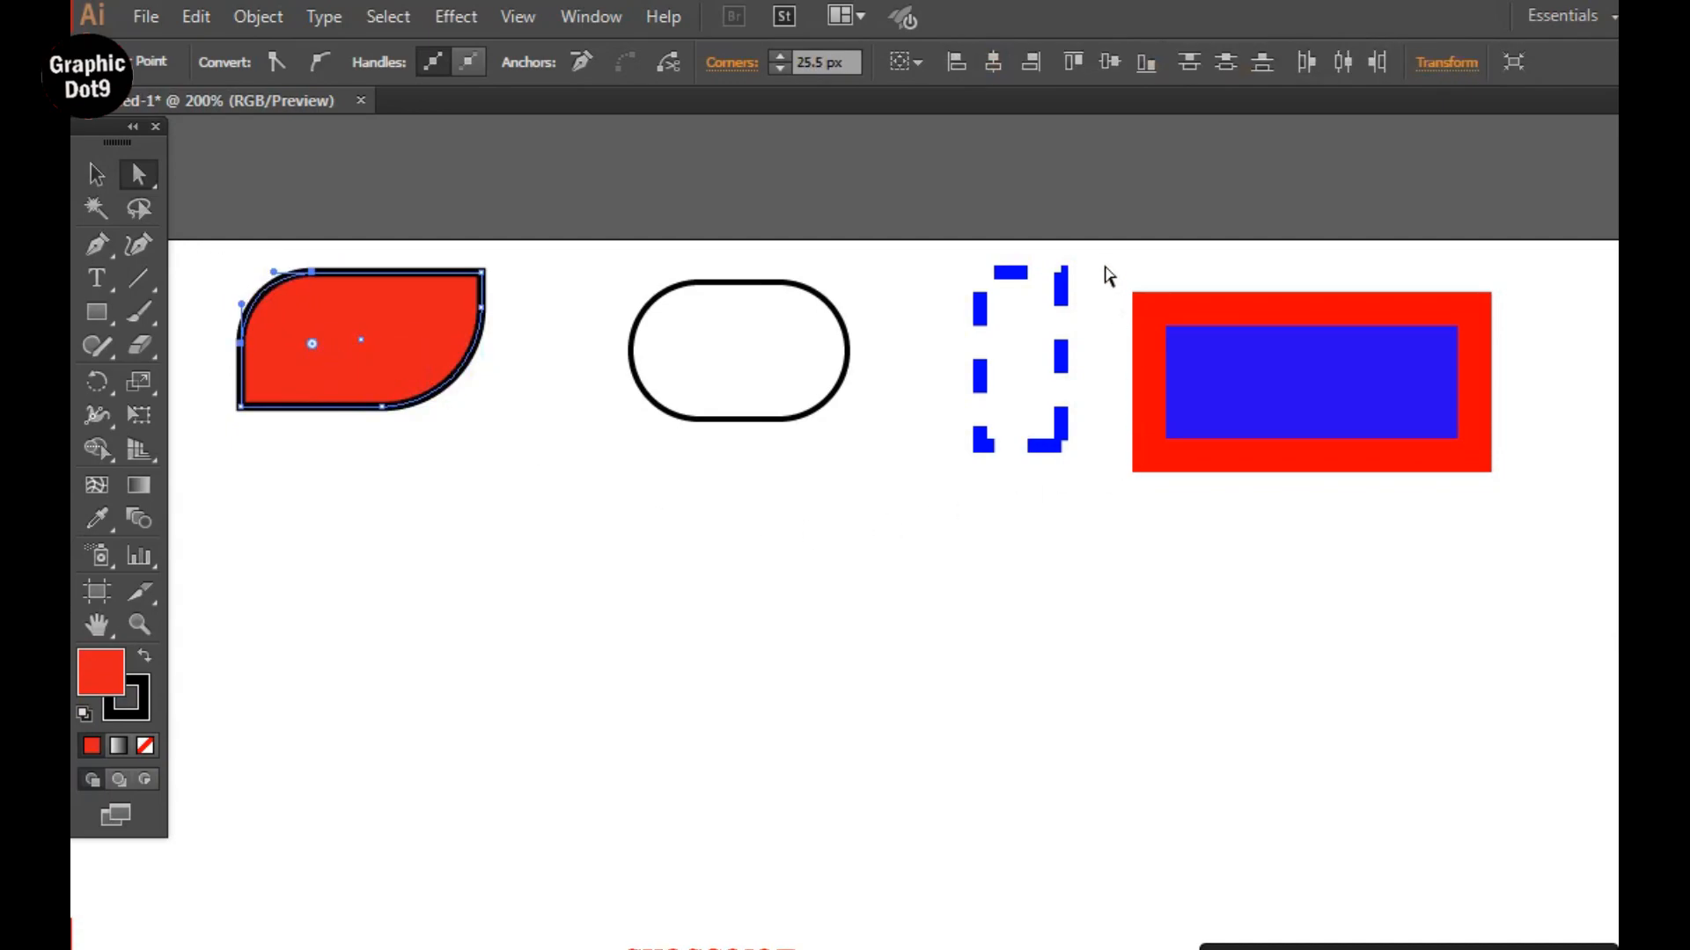
# Round all four corners of the red-outlined blue rectangle to 16.75 px.
pyautogui.moveTo(1103, 261)
pyautogui.mouseDown()
pyautogui.moveTo(1148, 352)
pyautogui.moveTo(1497, 415)
pyautogui.moveTo(1532, 532)
pyautogui.mouseUp()
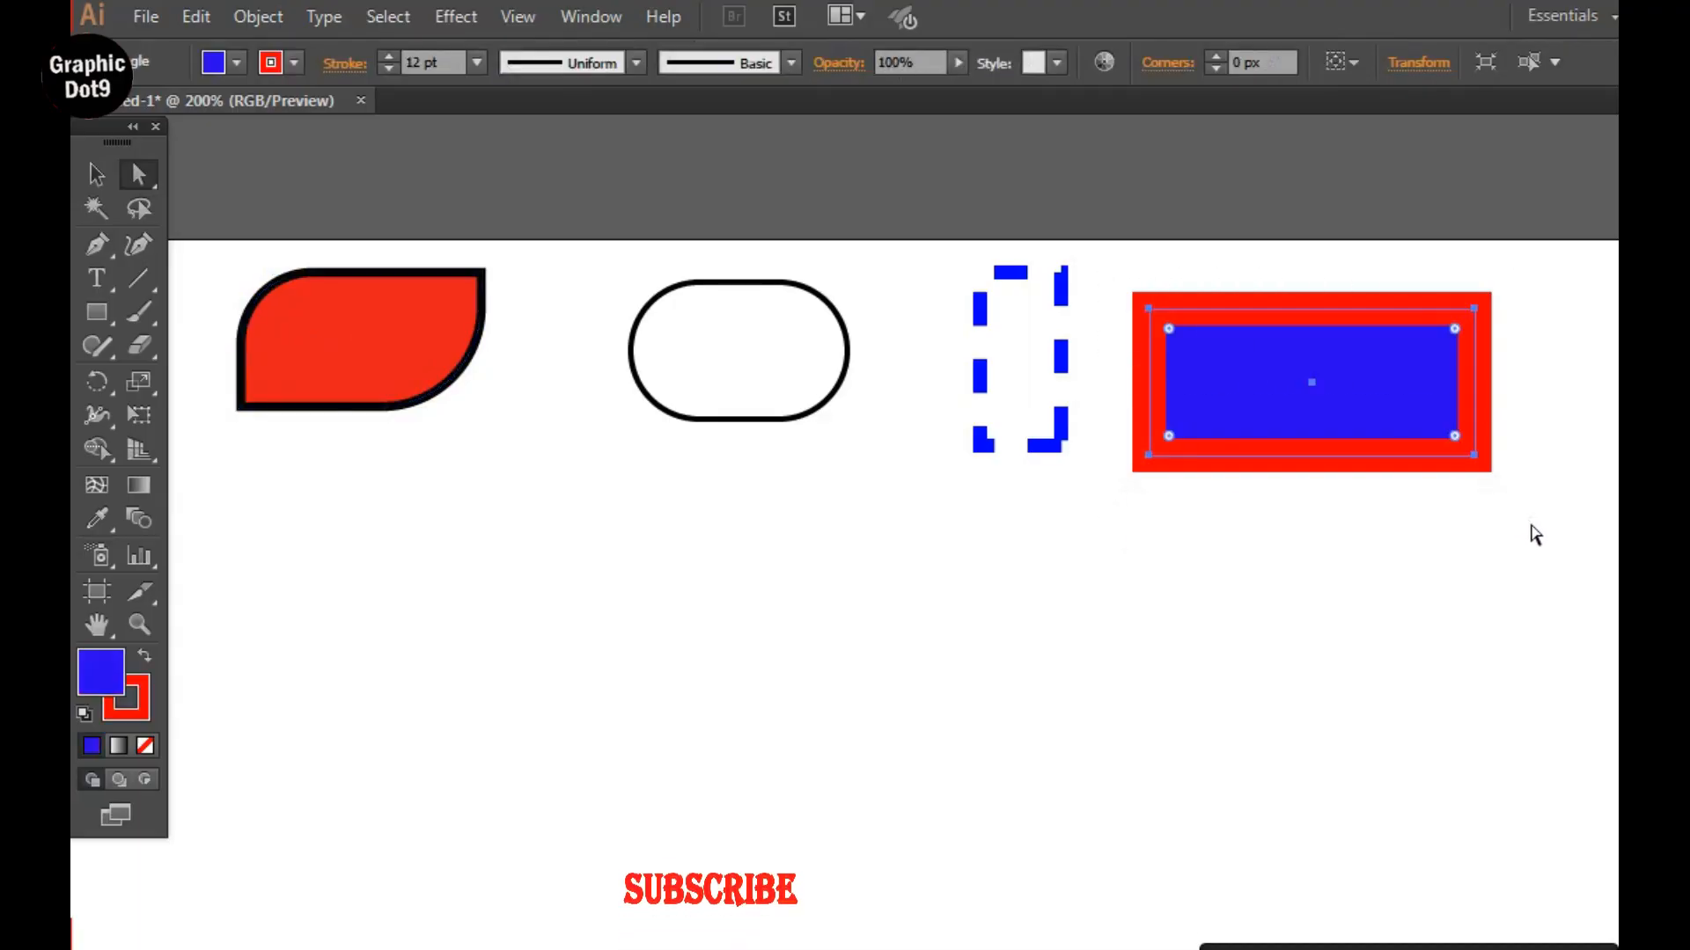
pyautogui.moveTo(1454, 331); pyautogui.dragTo(1429, 363)
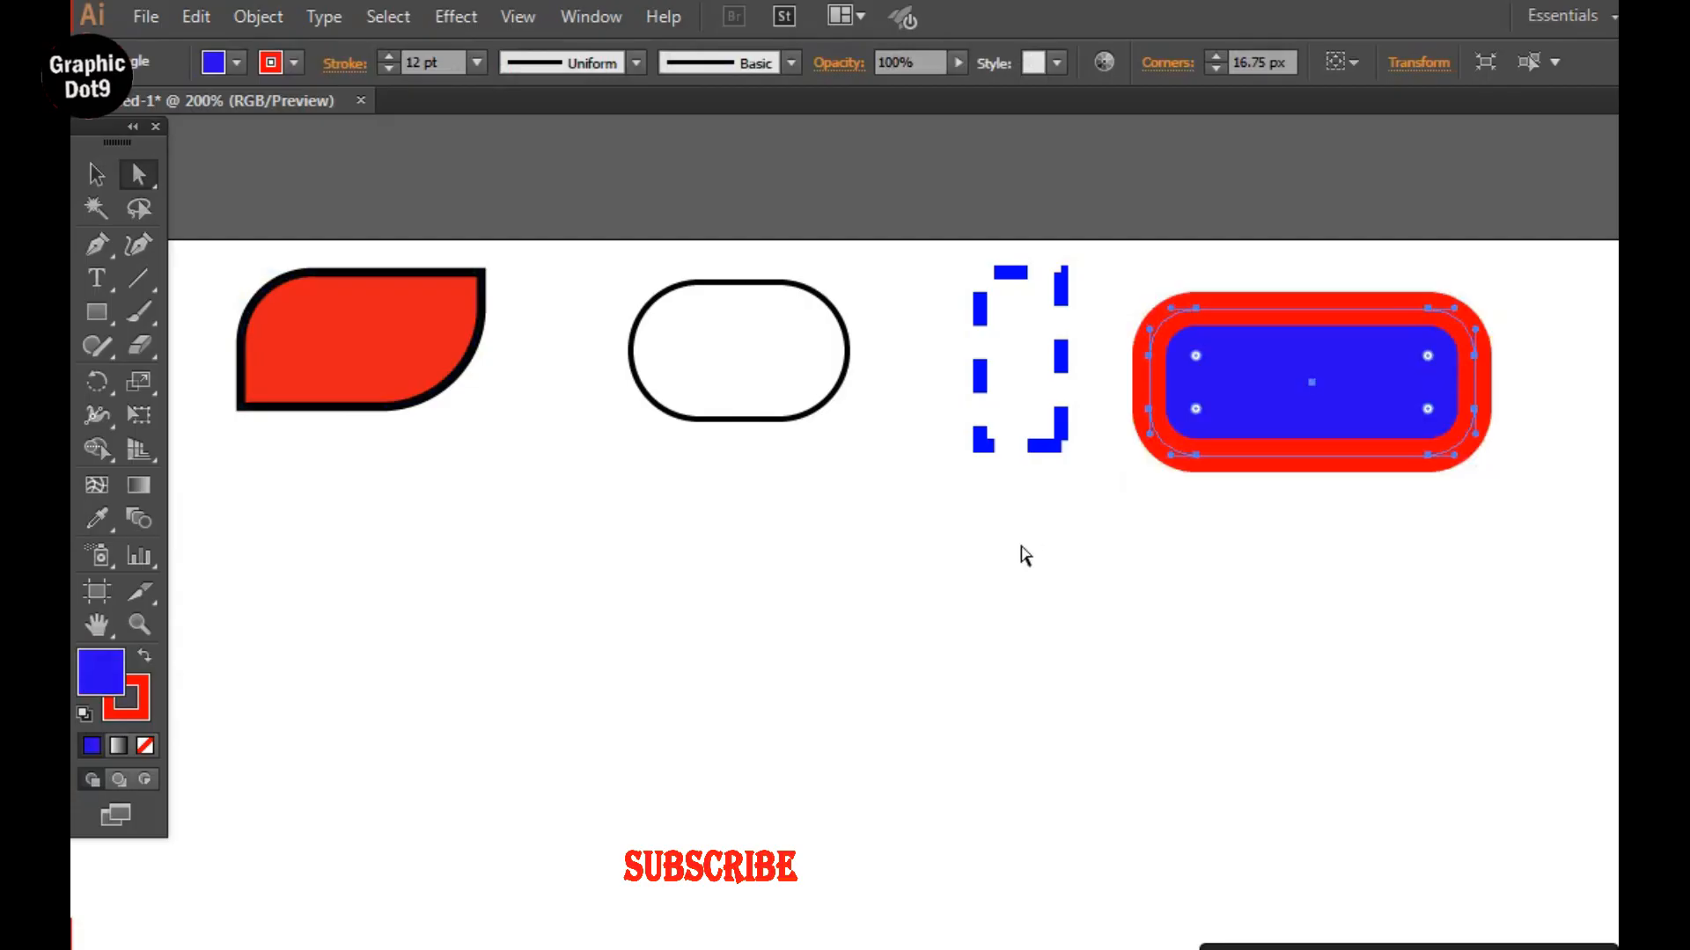
pyautogui.click(1021, 553)
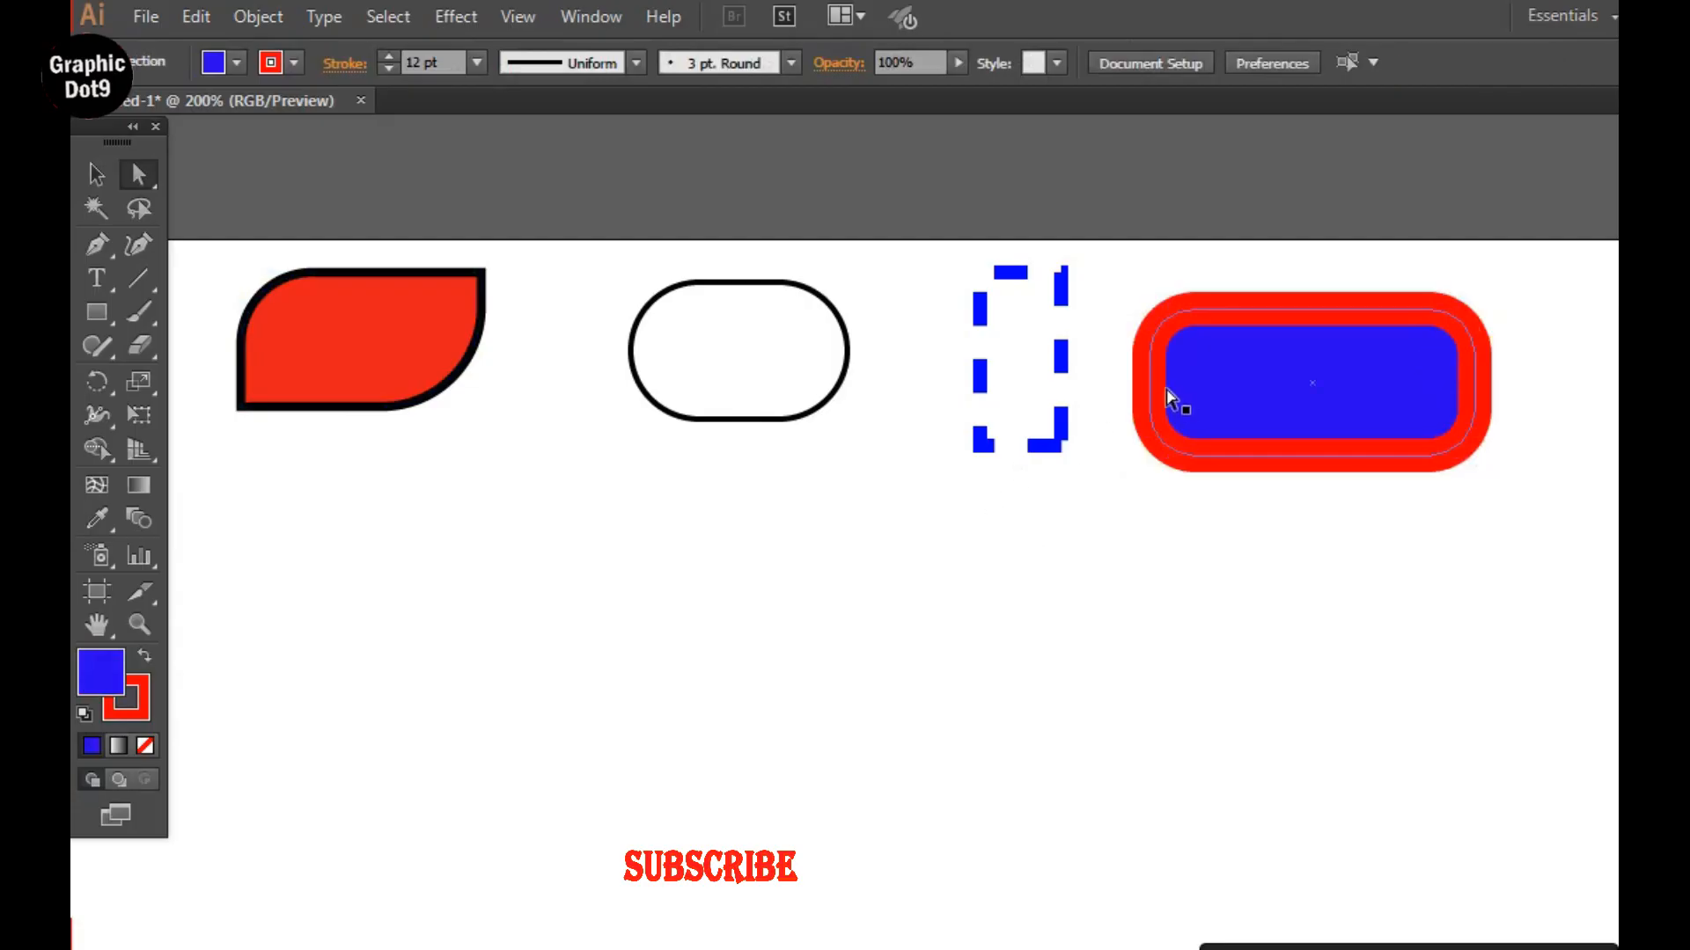
# Try a pale pink (#E0B8B8) fill on the pill-shaped rectangle and replace it with the white-to-black linear gradient.
pyautogui.click(849, 351)
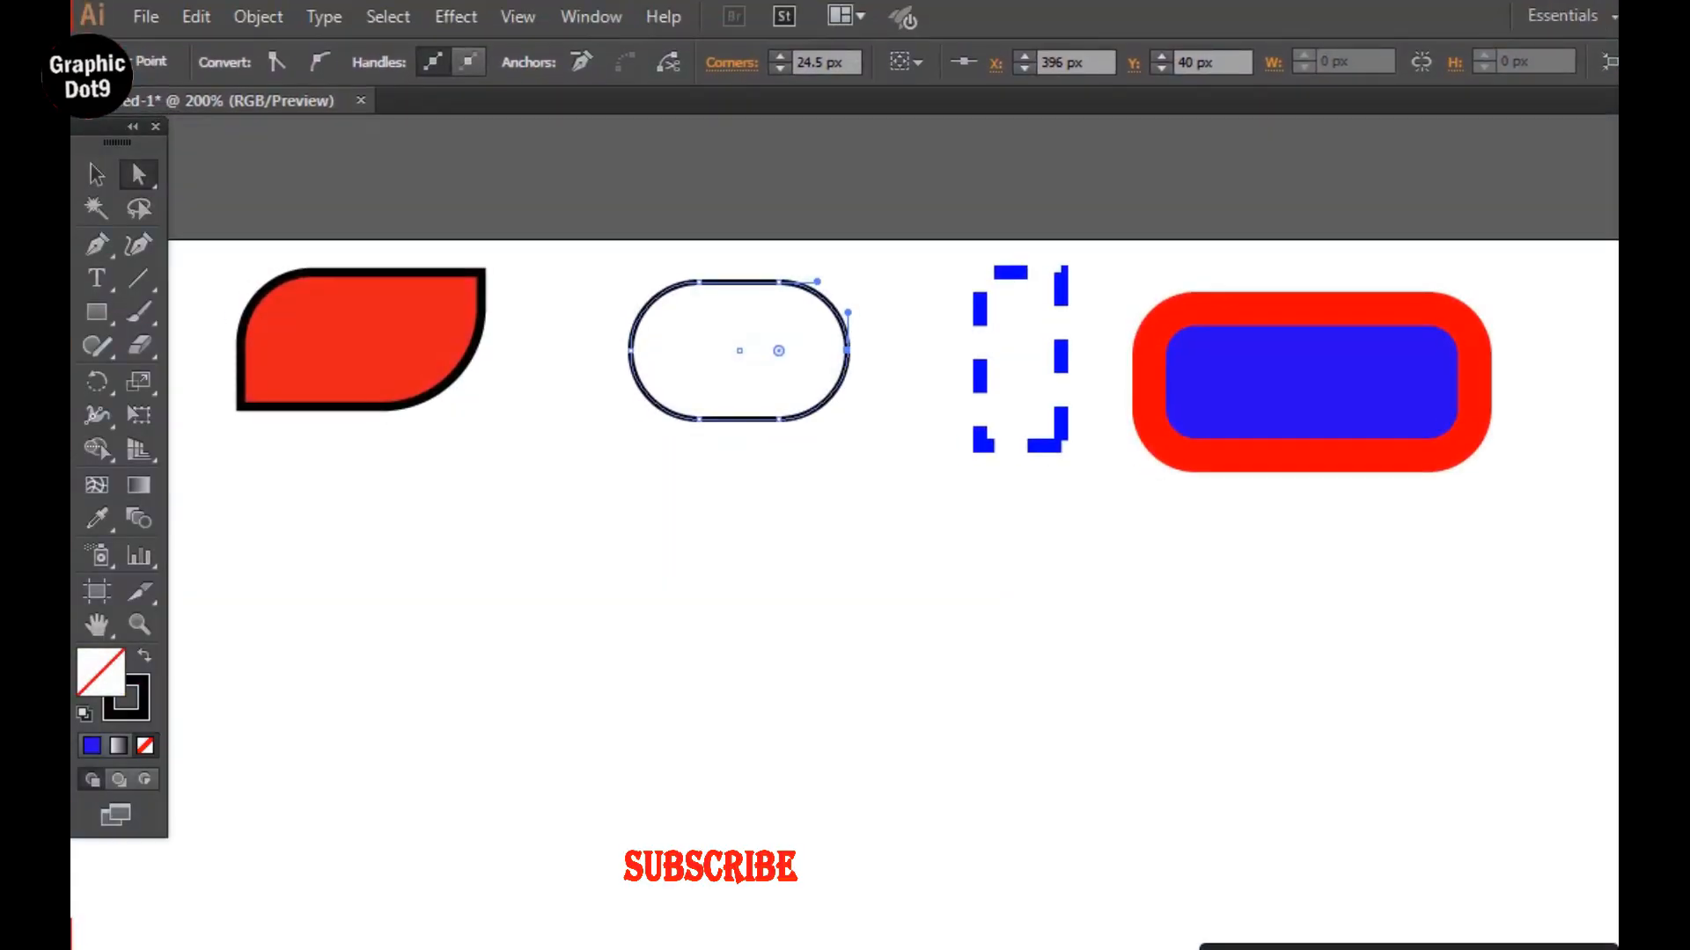
pyautogui.moveTo(1689, 36); pyautogui.dragTo(1425, 150)
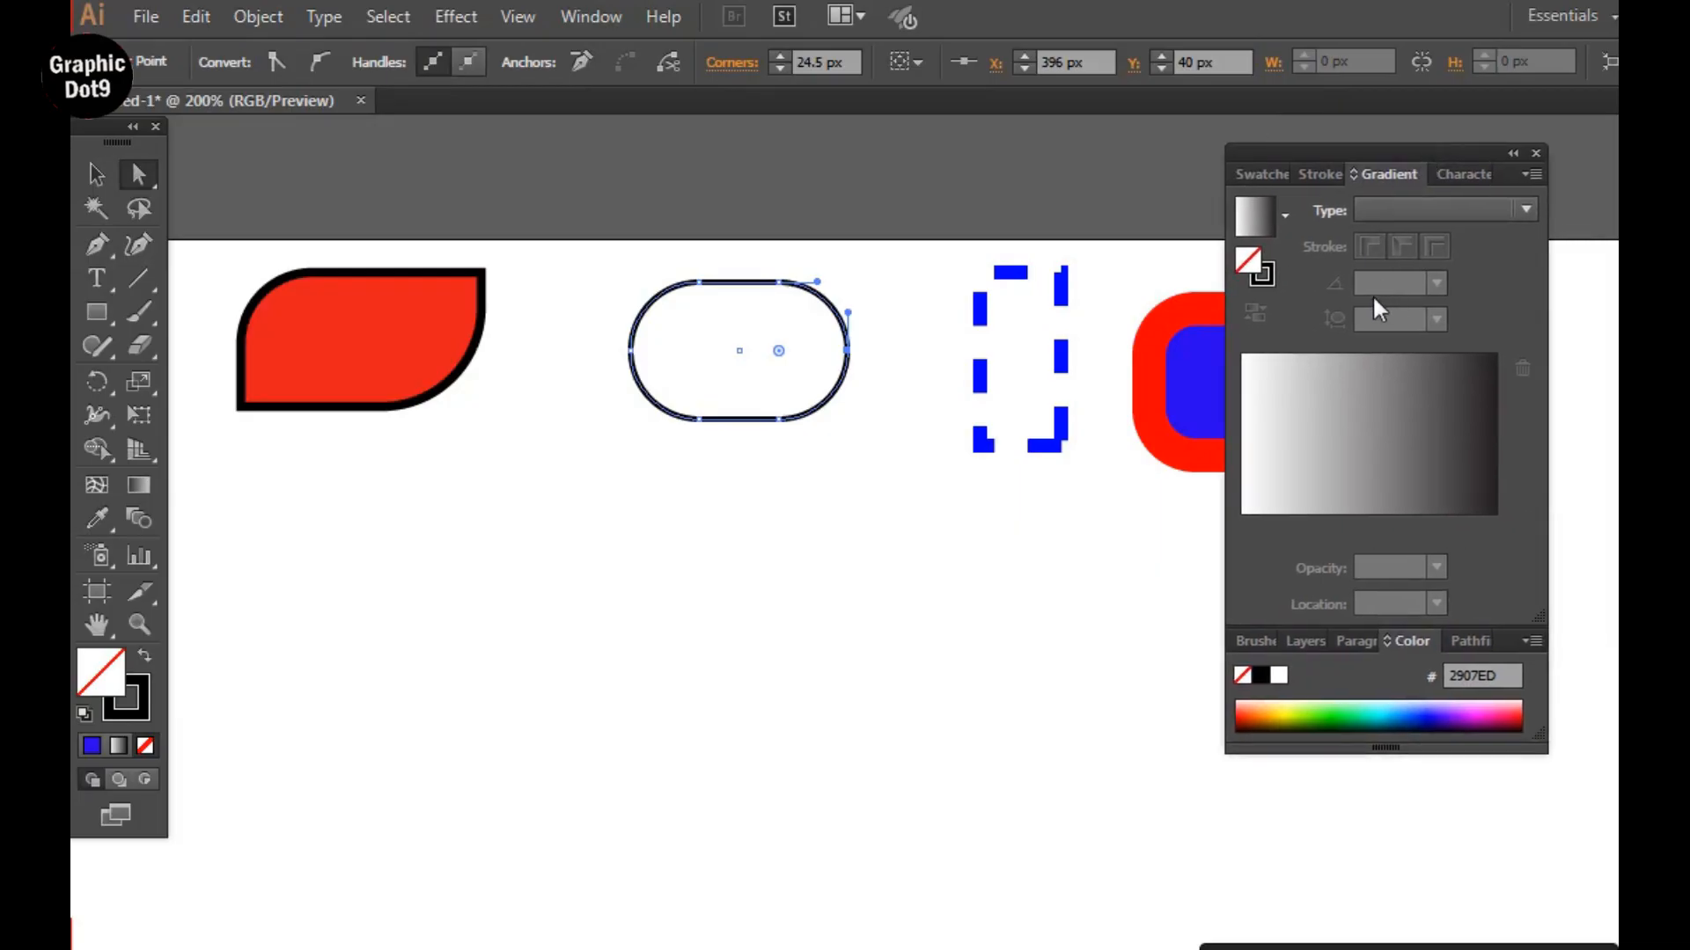
pyautogui.doubleClick(1250, 264)
pyautogui.click(602, 669)
pyautogui.click(389, 605)
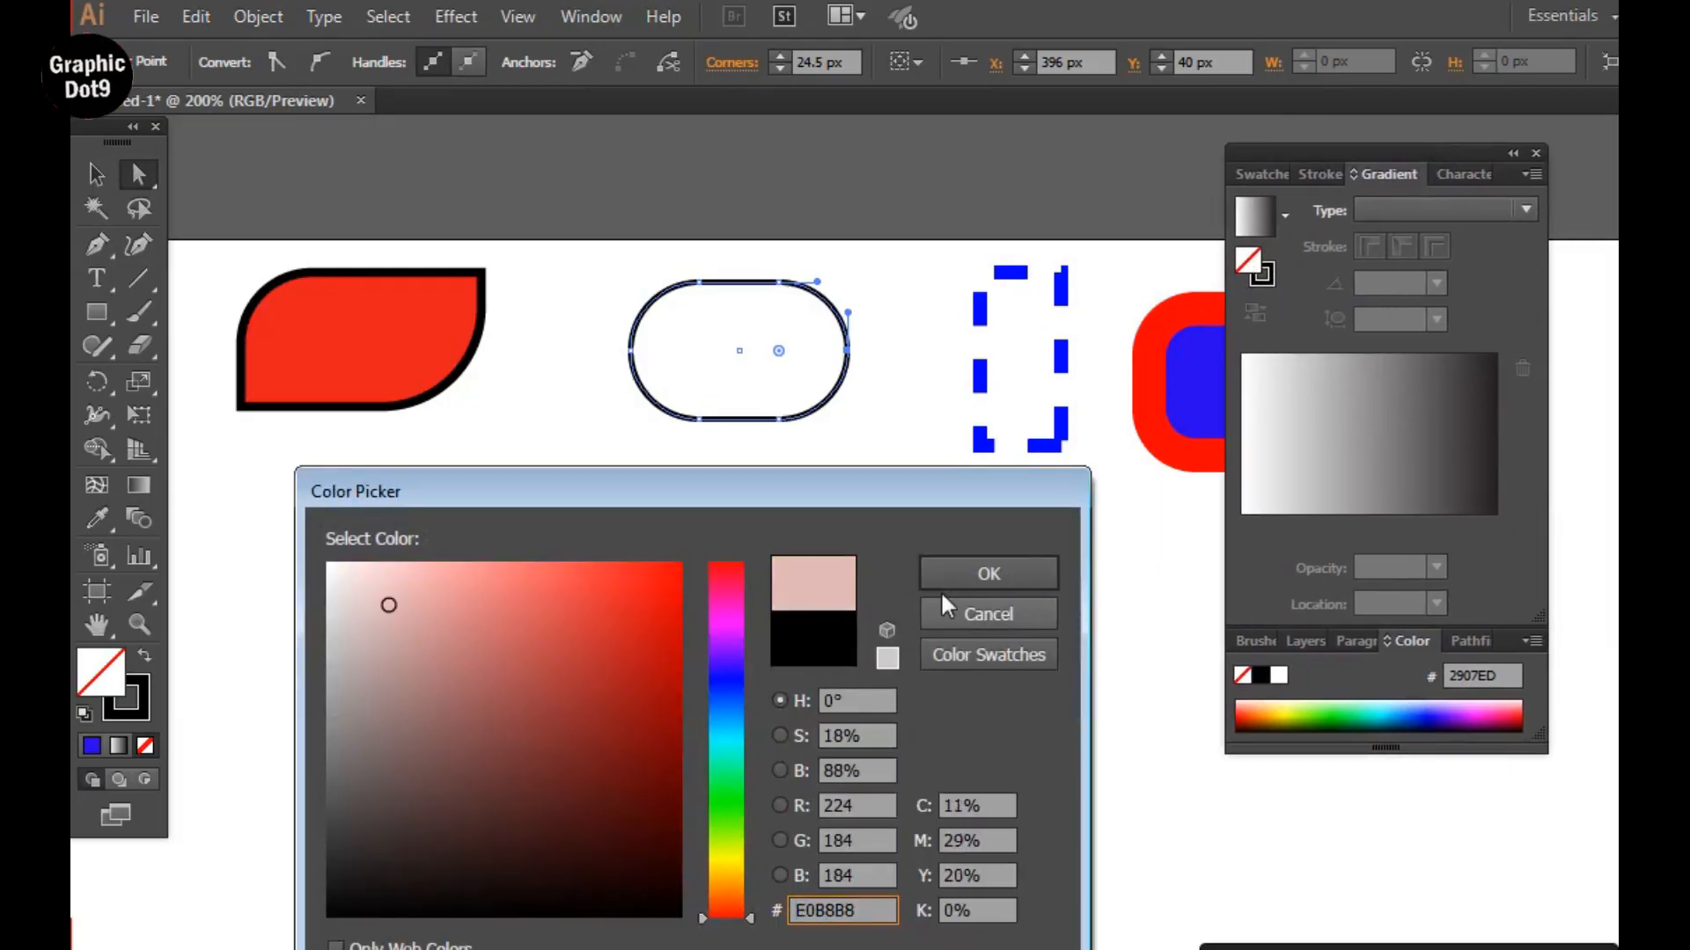
pyautogui.click(1013, 573)
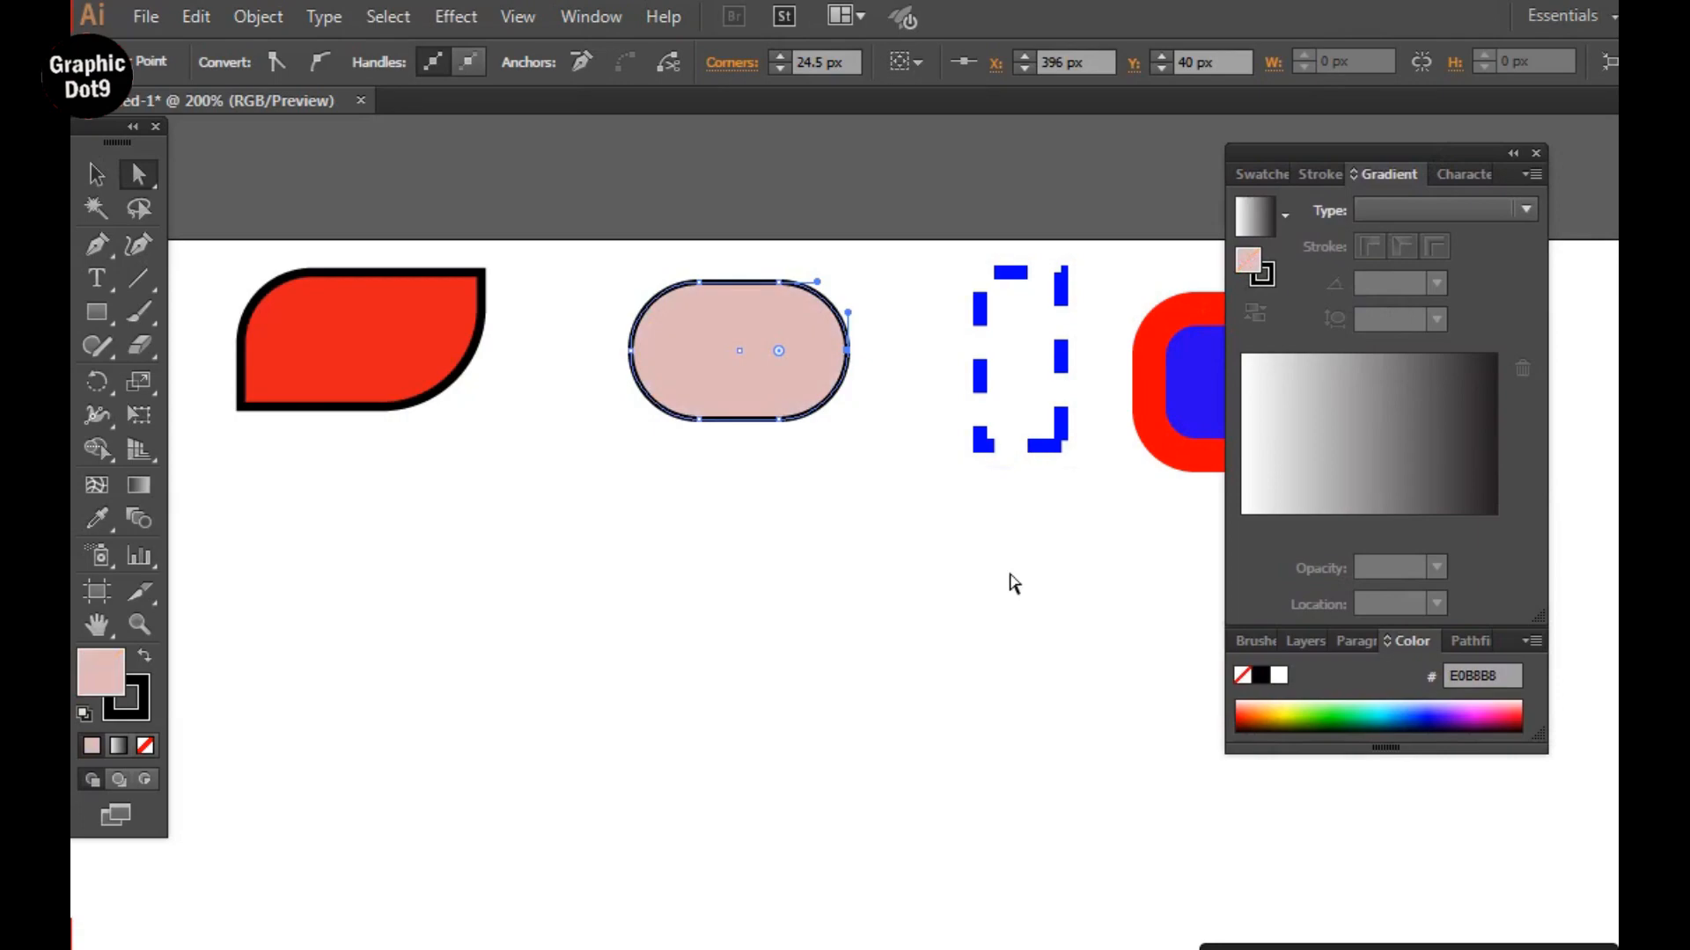
pyautogui.click(1258, 227)
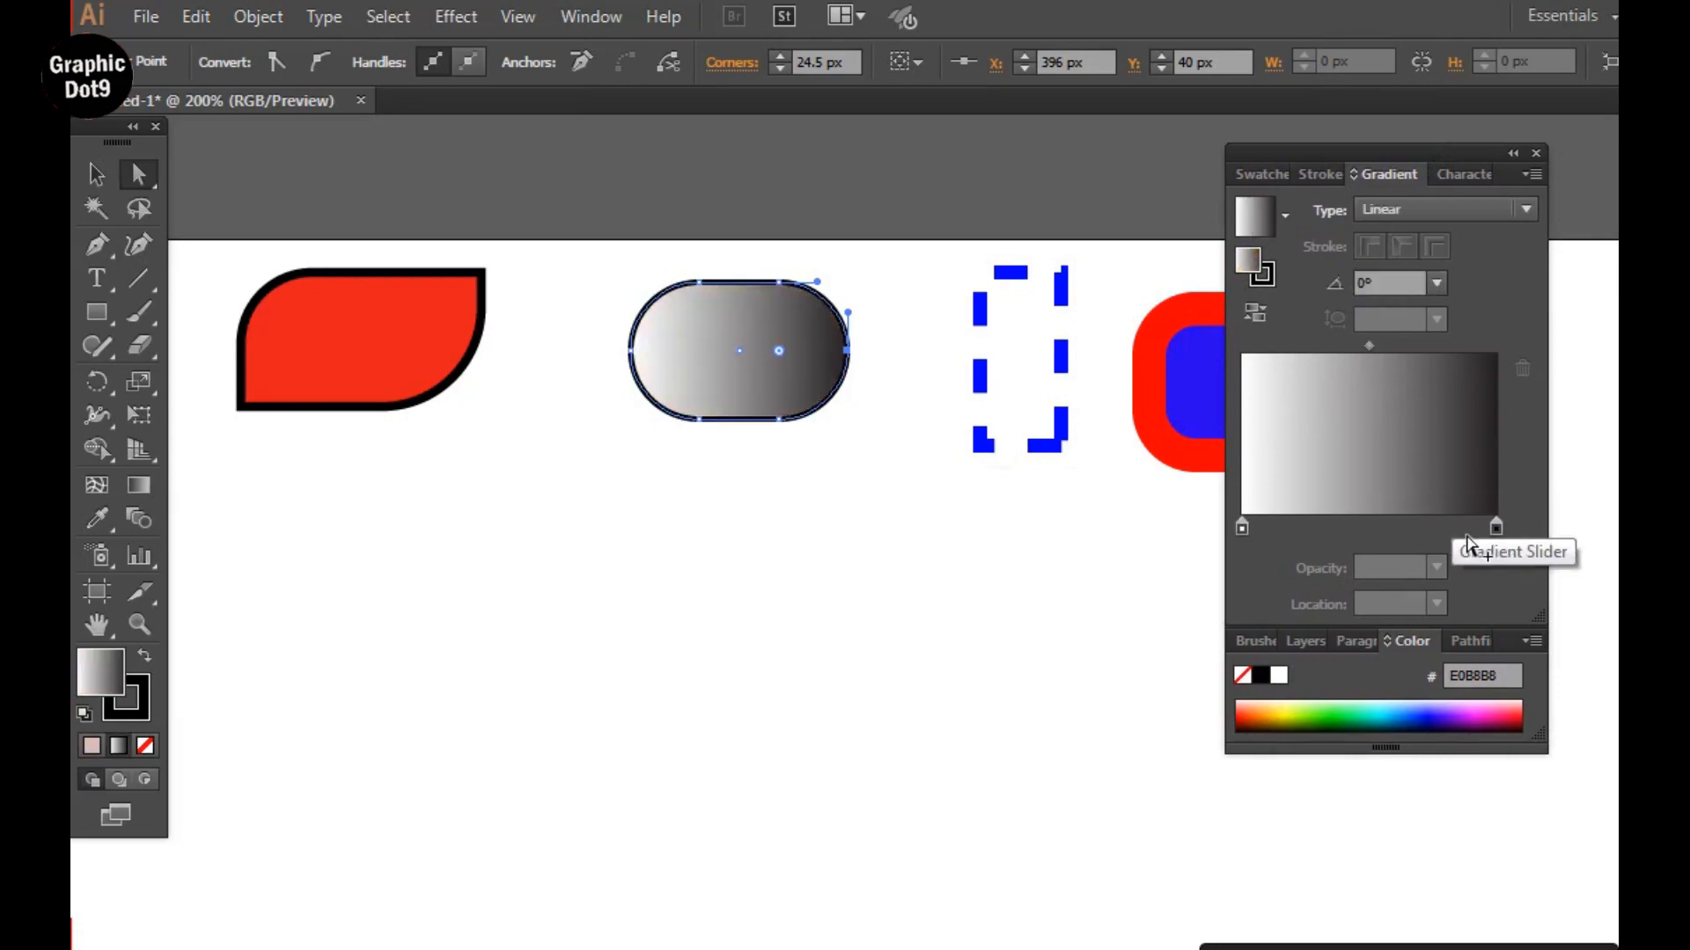
# Make the gradient's starting stop yellow (#FCEE21) at 32.8%, and move the dark stop to 79.03% and the midpoint to 37.67%.
pyautogui.doubleClick(1242, 528)
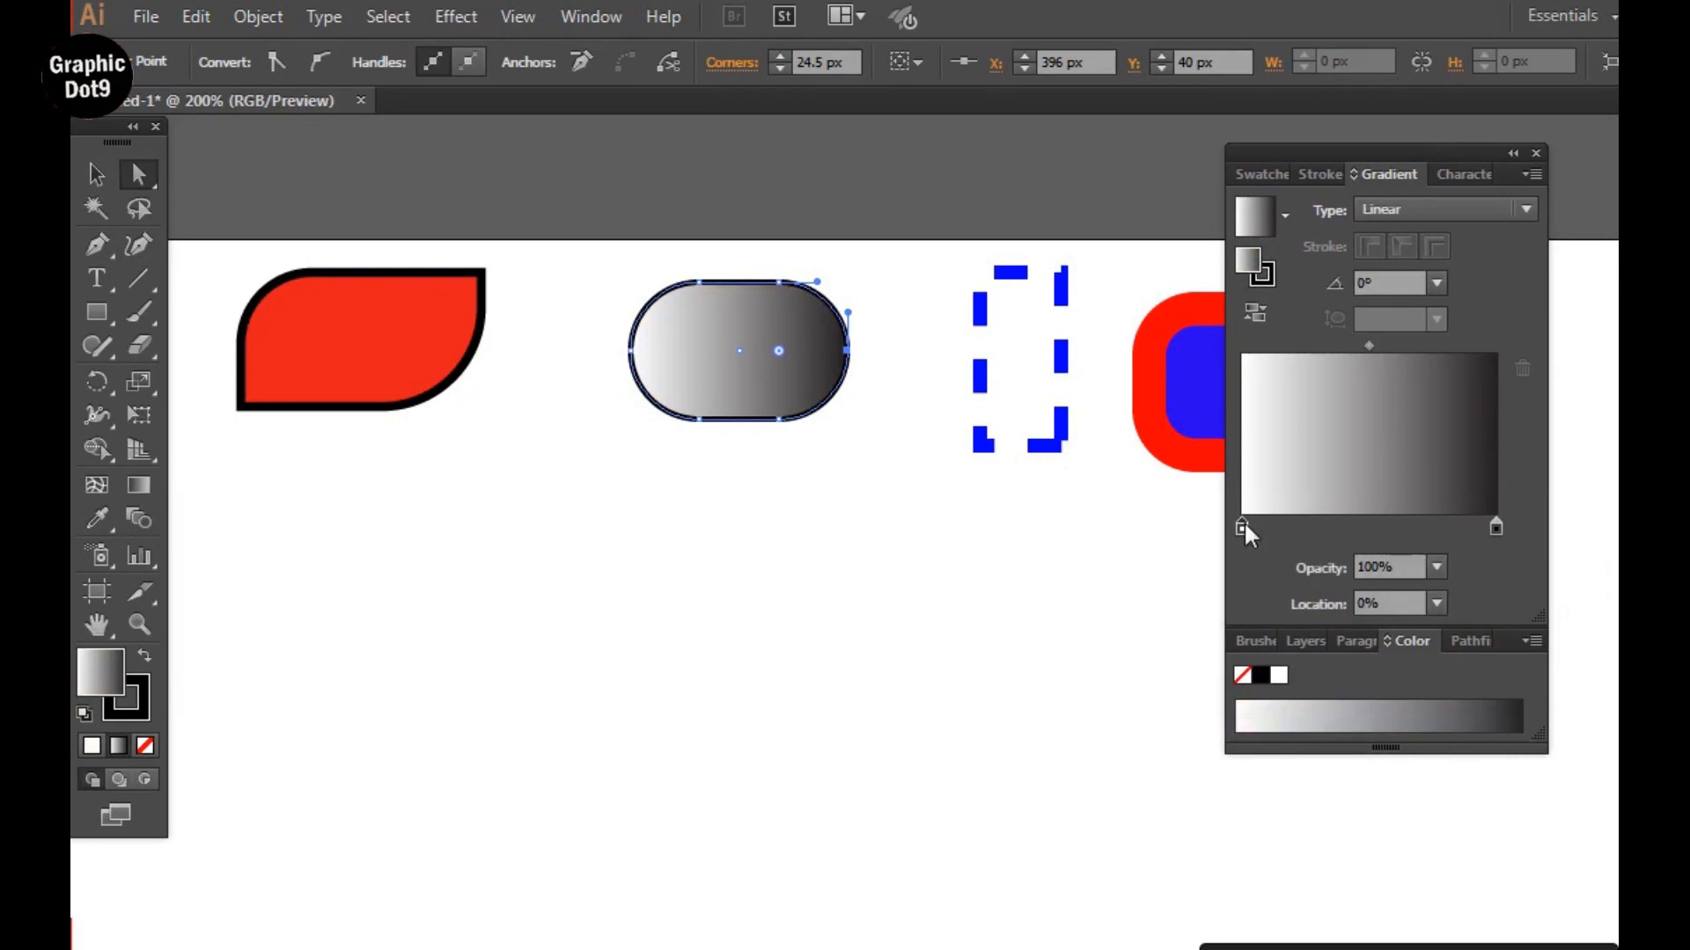
pyautogui.click(1425, 614)
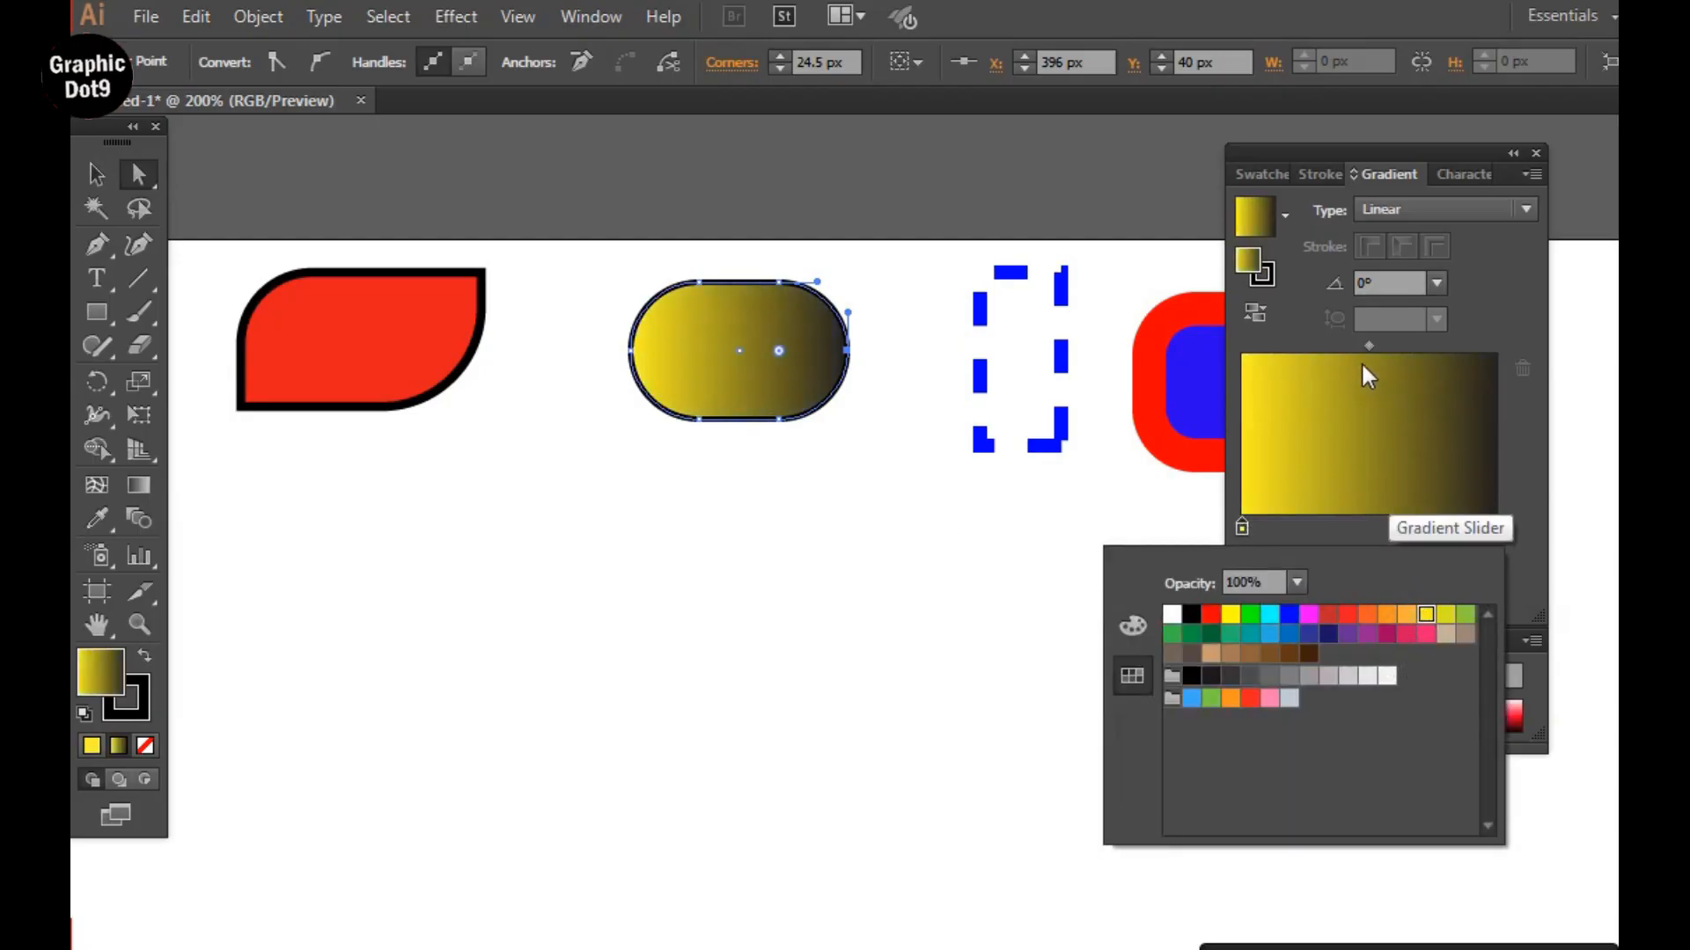
pyautogui.click(1239, 528)
pyautogui.moveTo(1245, 528); pyautogui.dragTo(1298, 528)
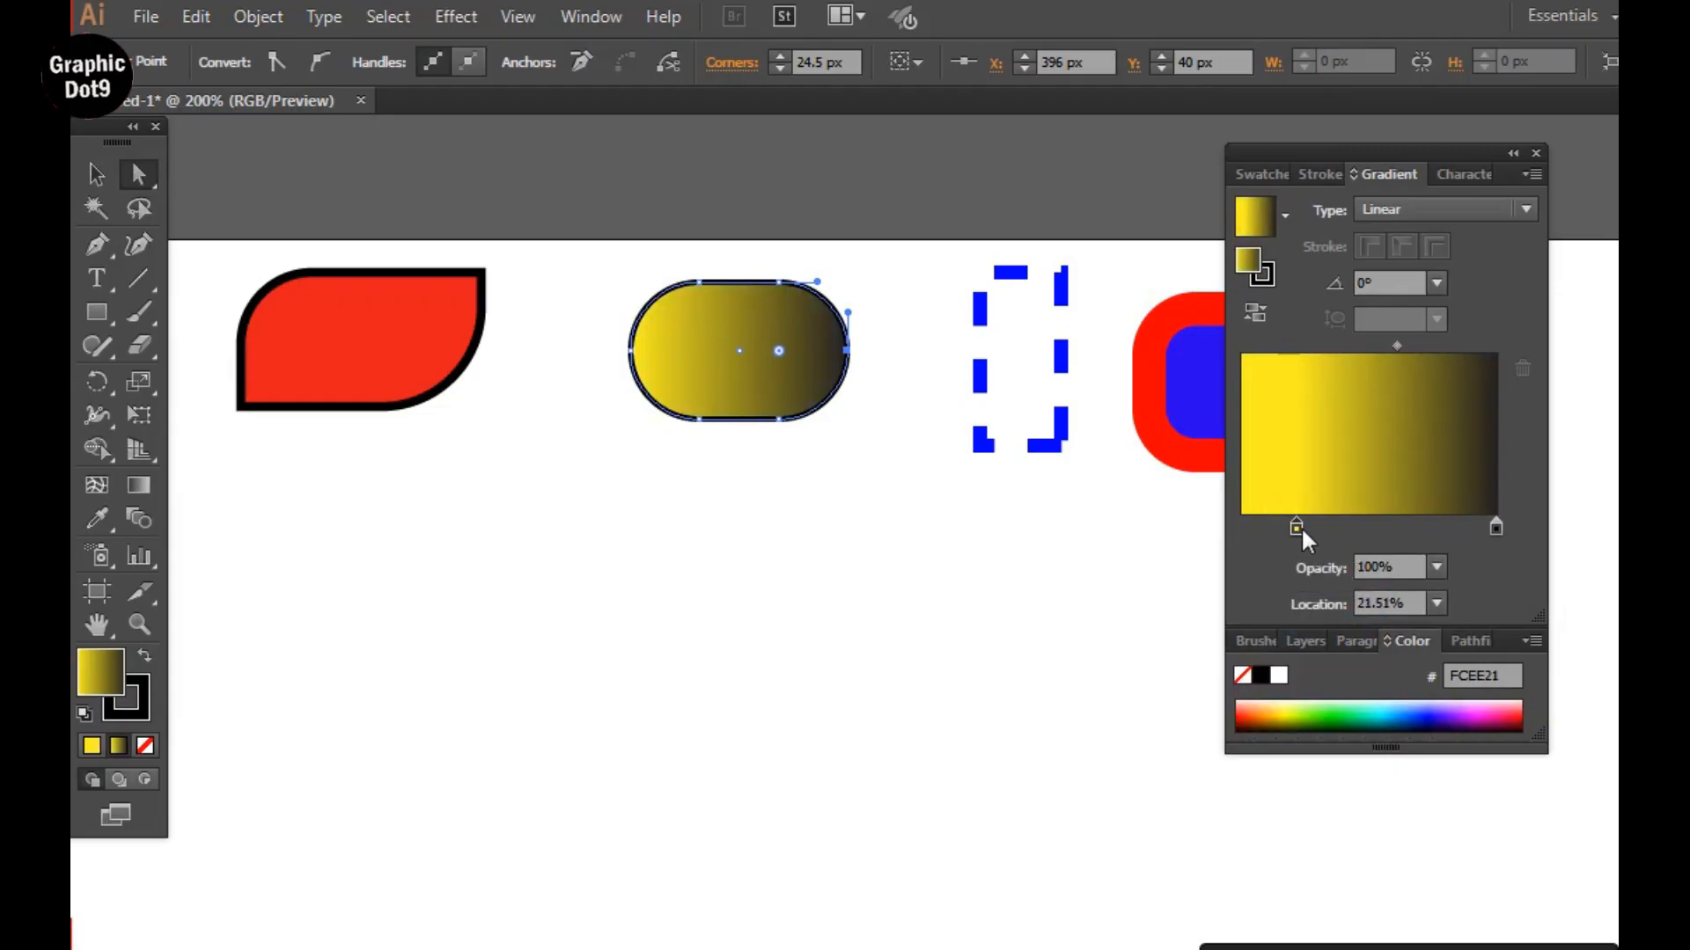
pyautogui.moveTo(1392, 343); pyautogui.dragTo(1369, 345)
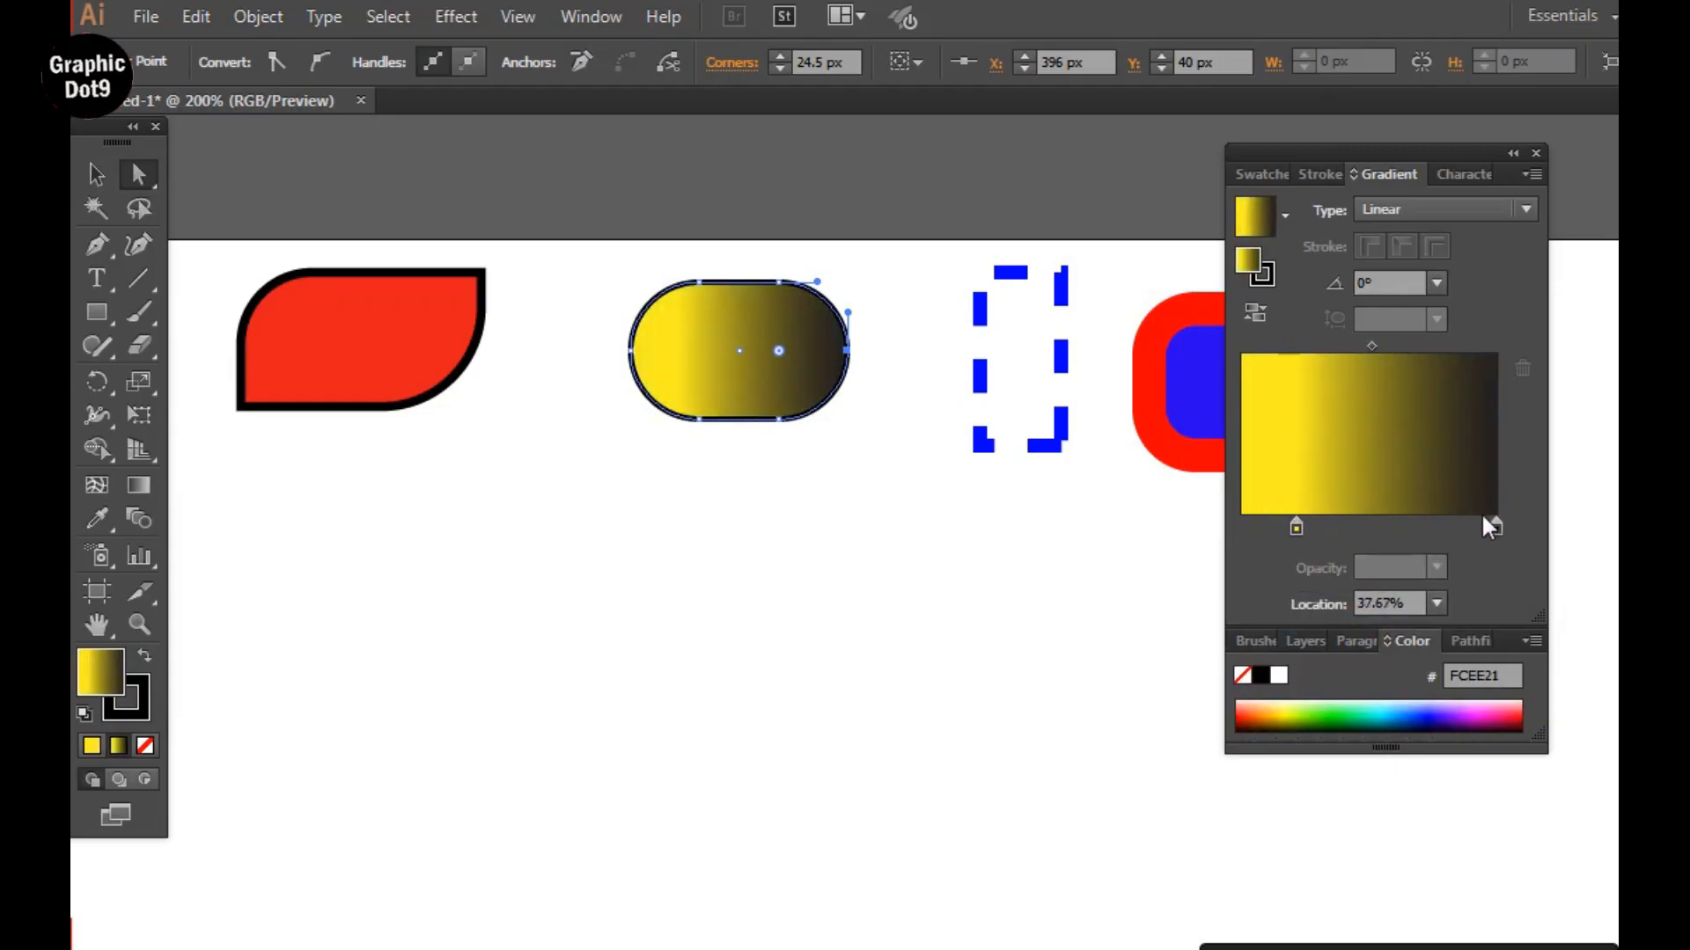
pyautogui.moveTo(1494, 526); pyautogui.dragTo(1448, 527)
pyautogui.moveTo(1296, 526); pyautogui.dragTo(1327, 528)
pyautogui.click(1149, 528)
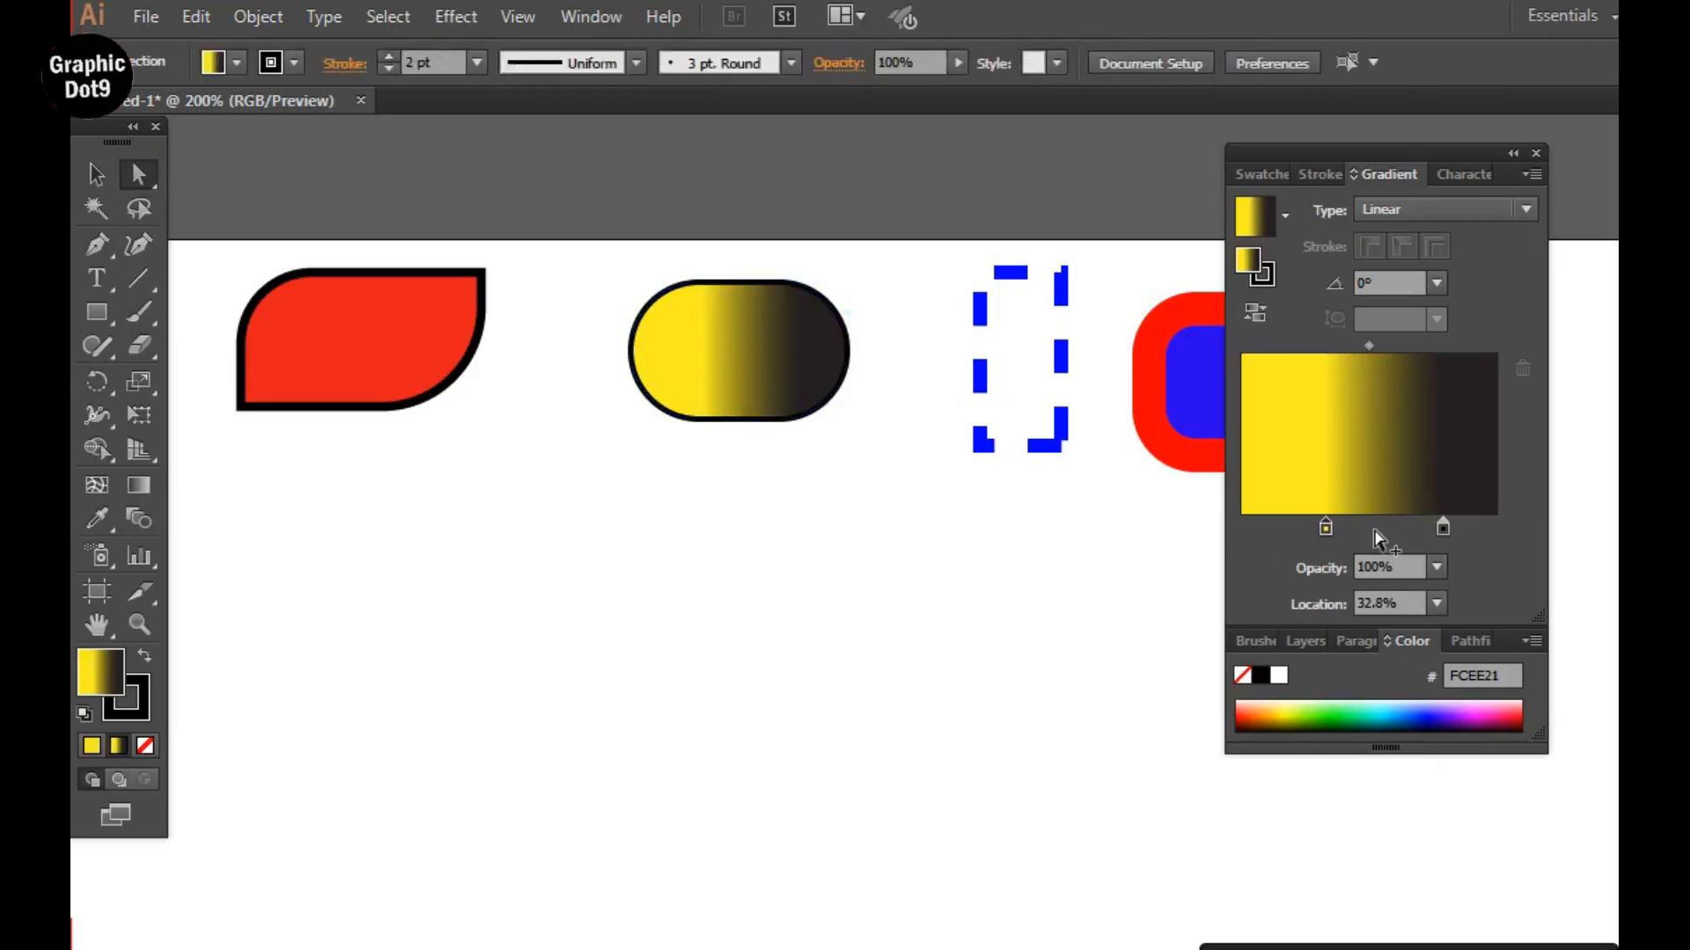
# Try to recolor the gradient's dark end stop red (#ED1C24) without the pill-shaped rectangle selected.
pyautogui.doubleClick(1442, 526)
pyautogui.click(1347, 613)
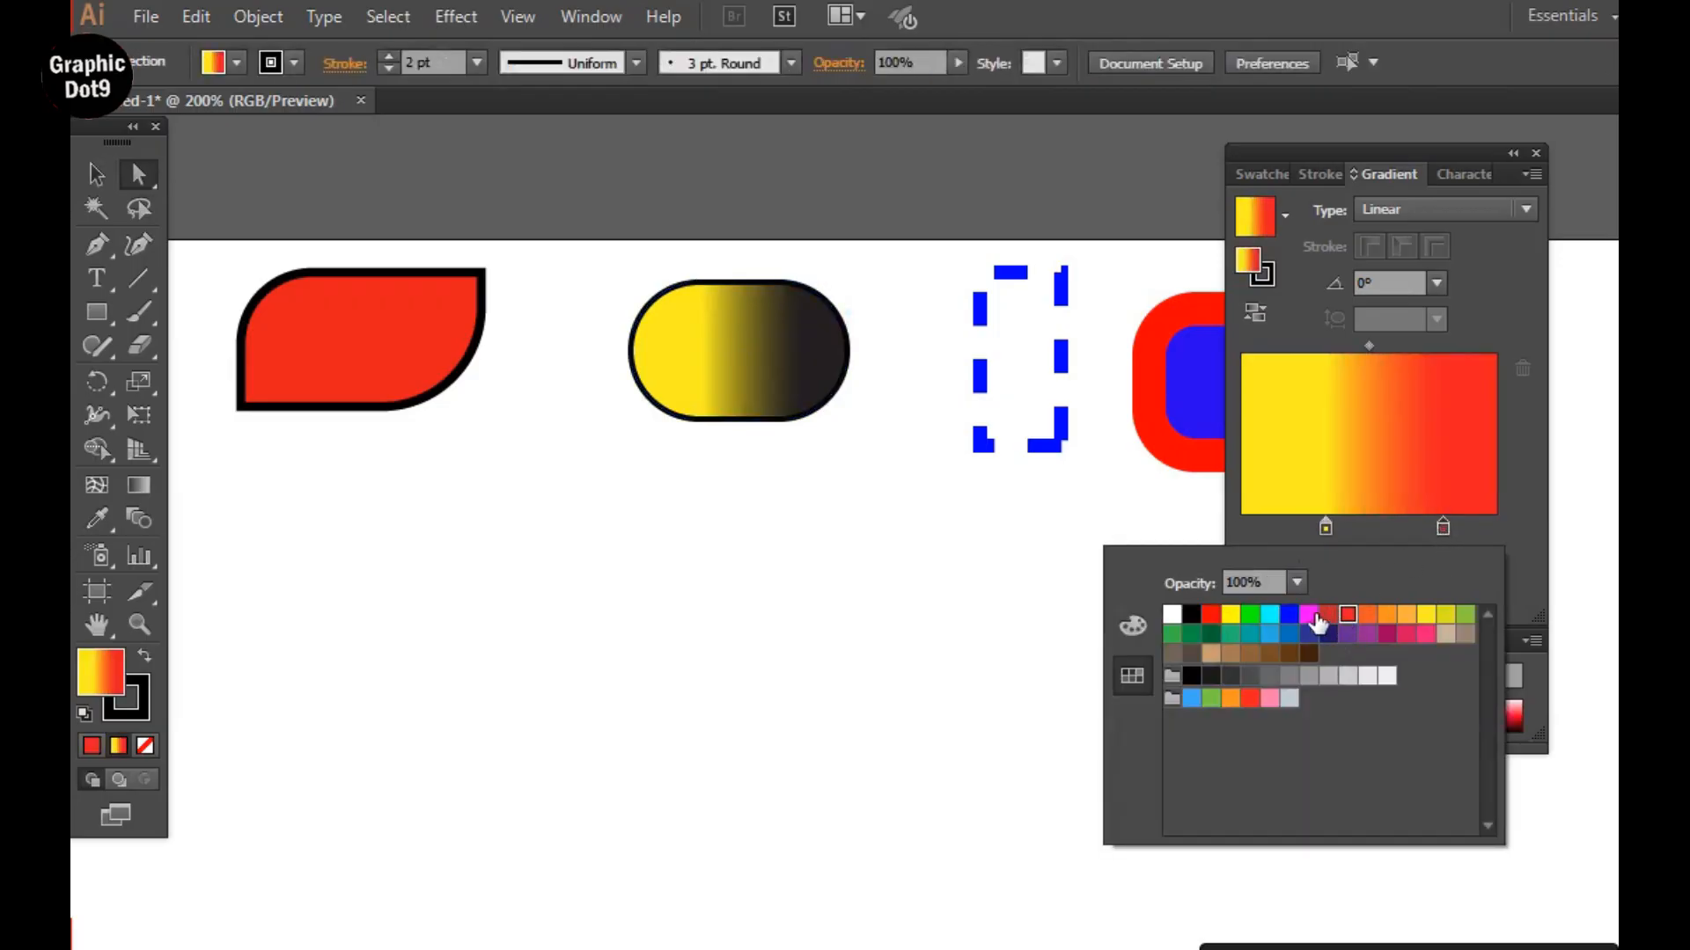
pyautogui.click(1071, 528)
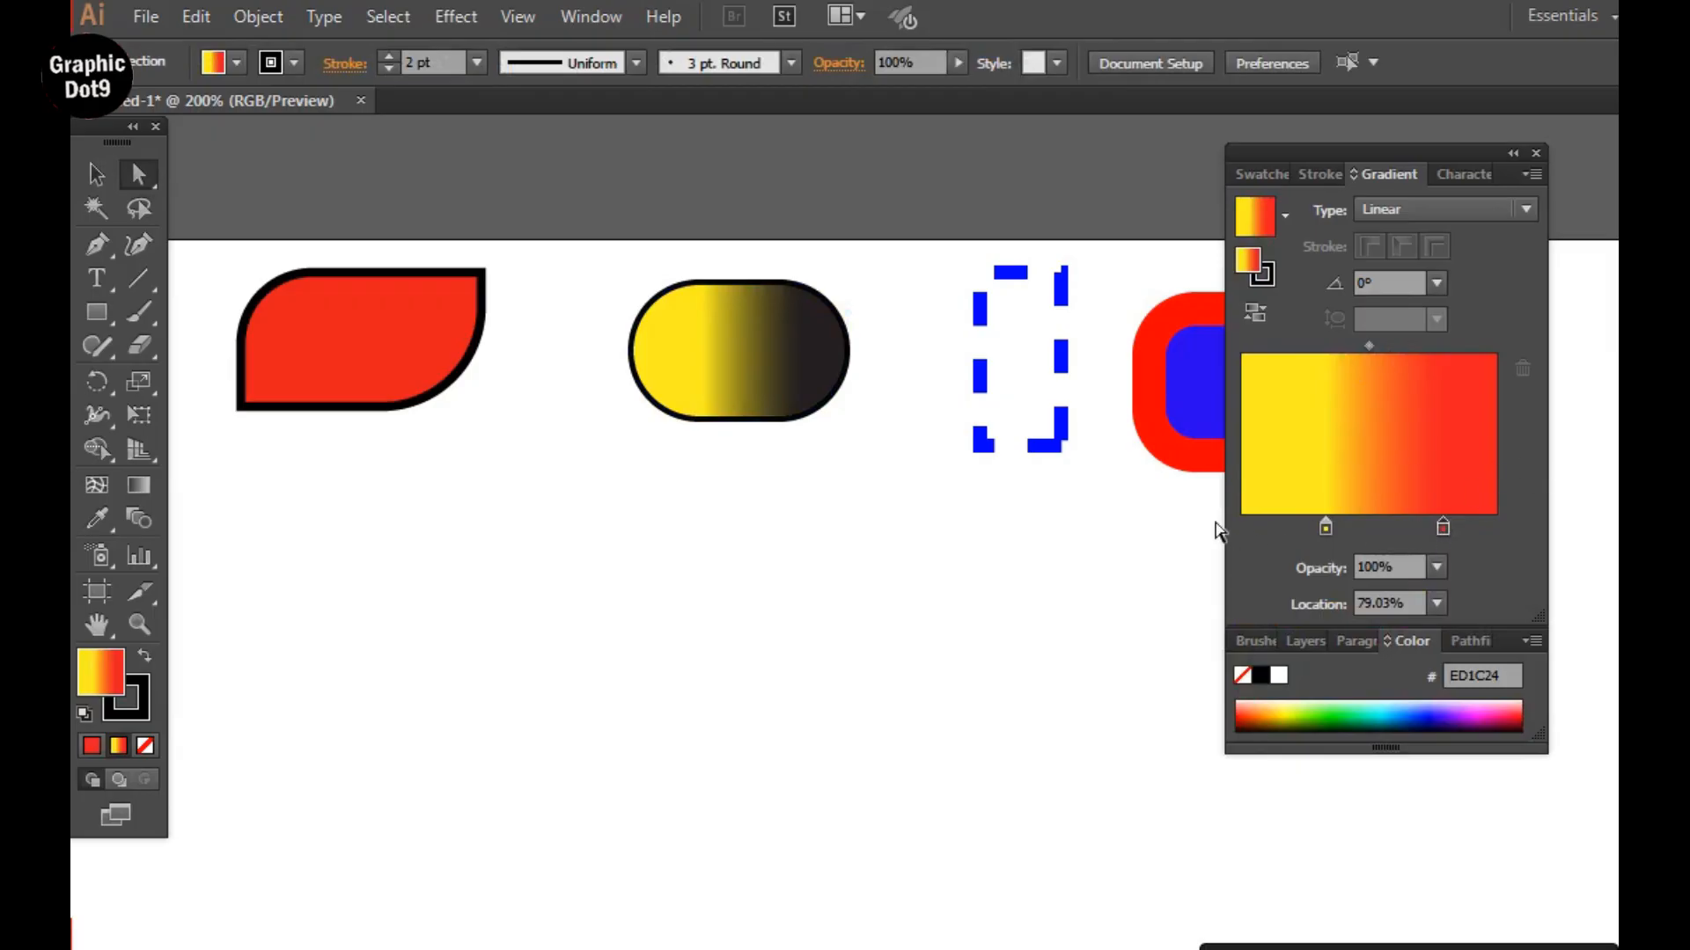
# Recolor the dark end stop of the pill-shaped rectangle's gradient to red (R=237 G=28 B=36) and move the gradient controls off the artwork.
pyautogui.click(780, 389)
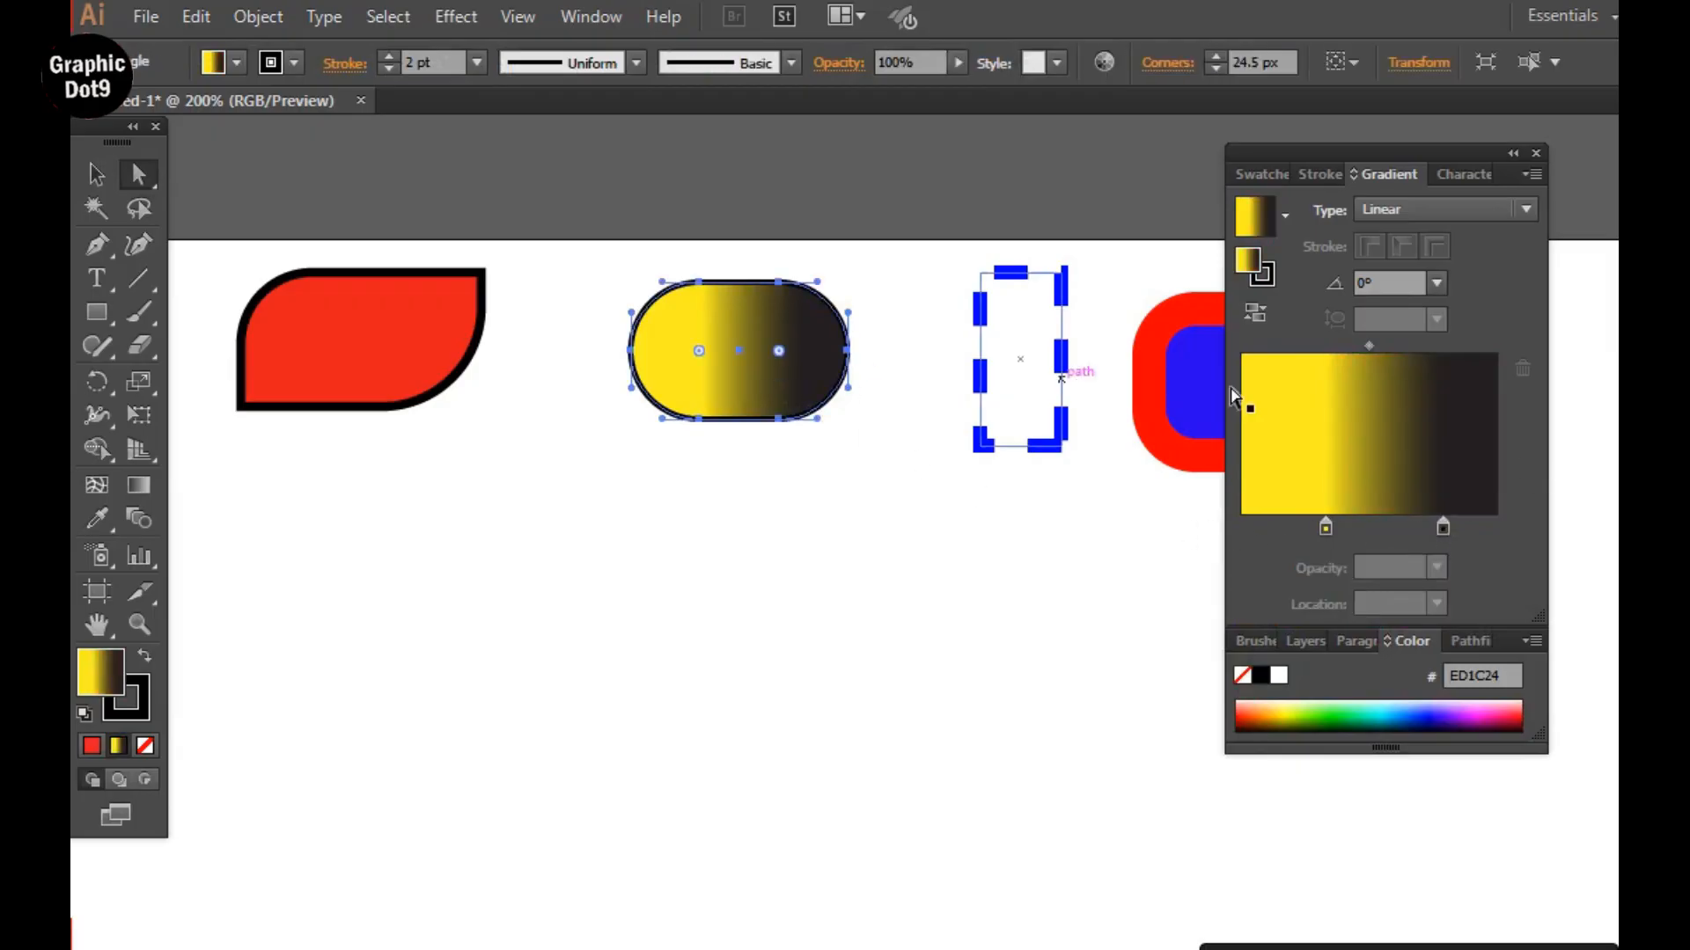
pyautogui.doubleClick(1440, 527)
pyautogui.click(1351, 618)
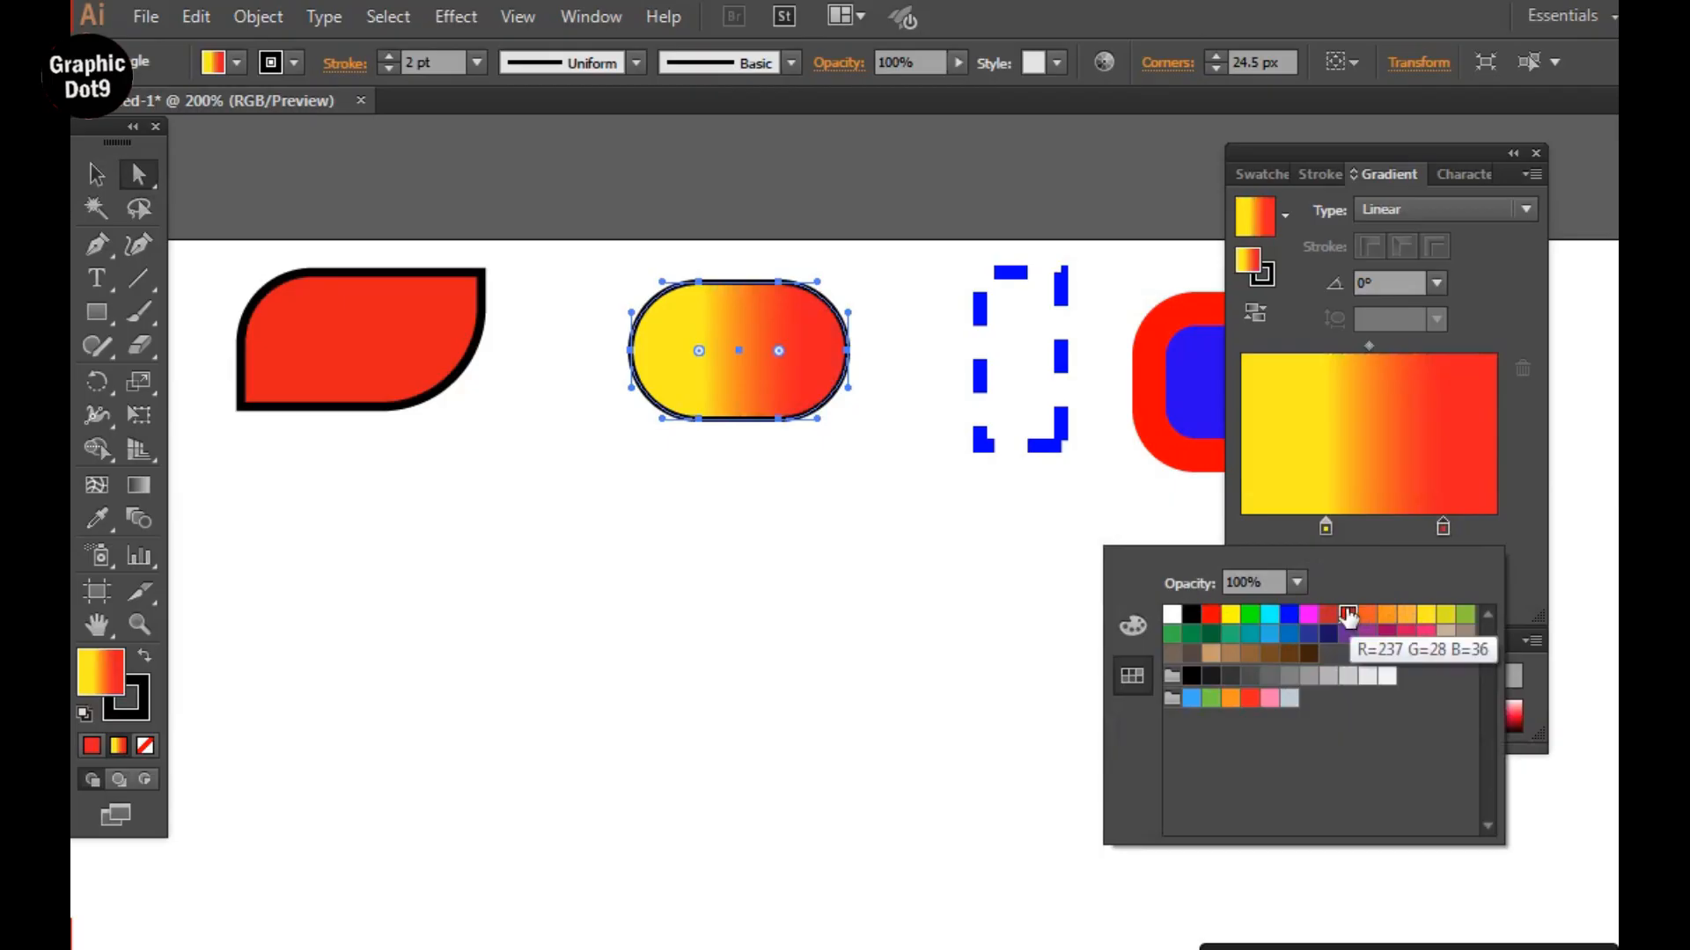
pyautogui.click(1116, 528)
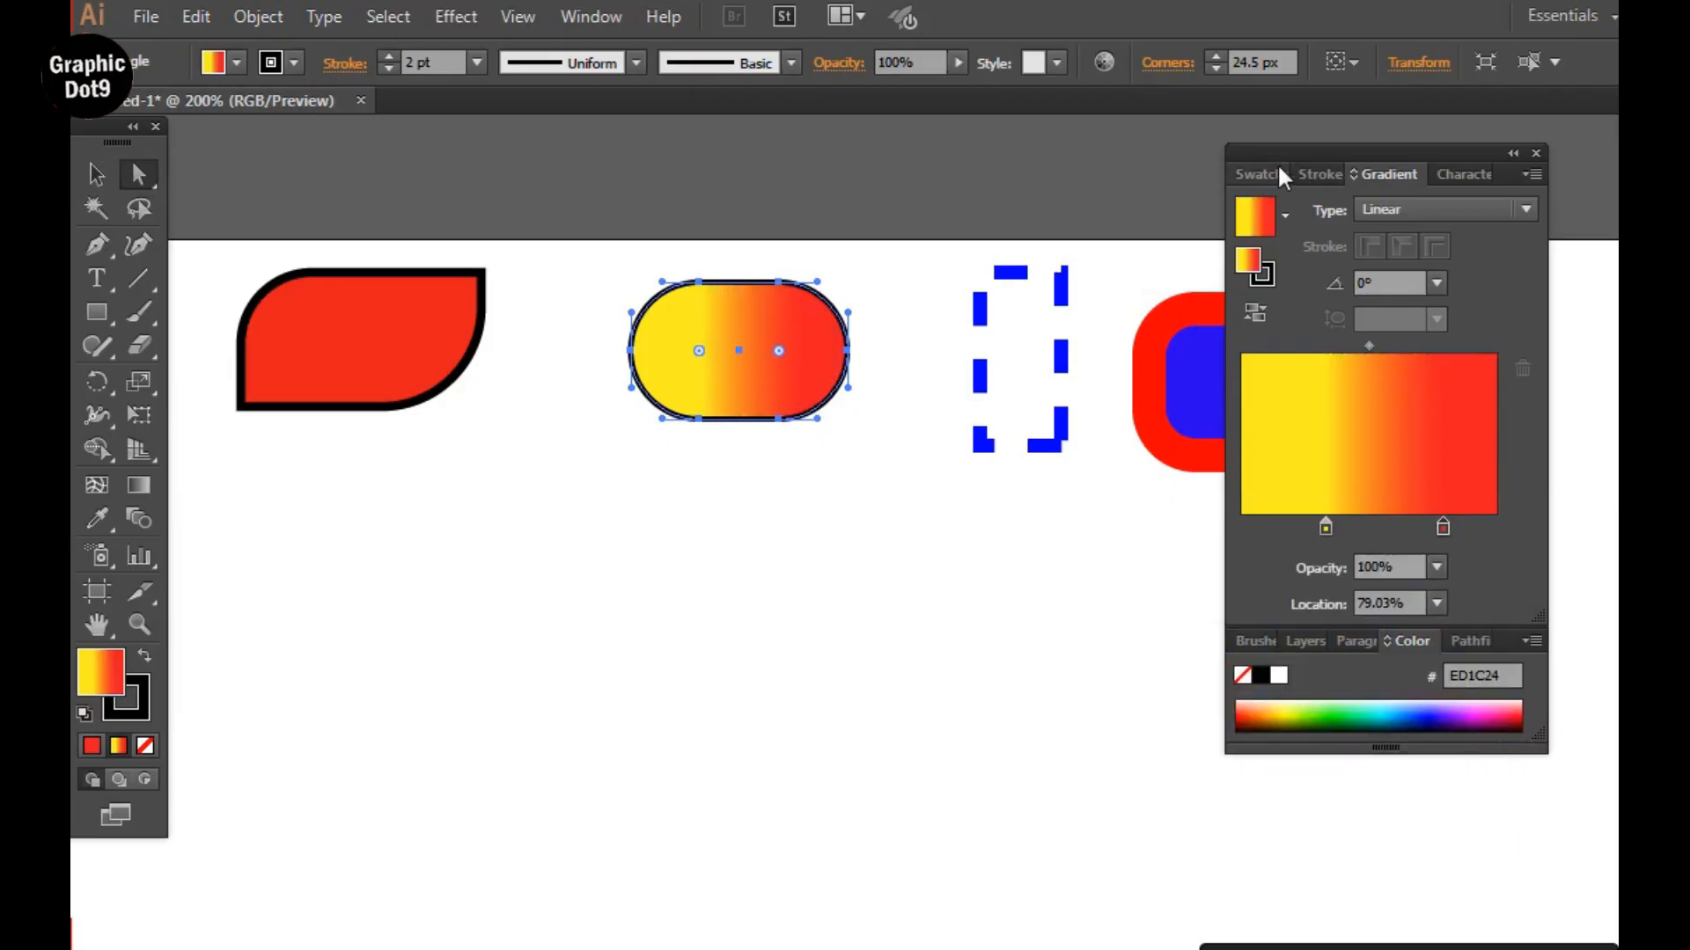
pyautogui.moveTo(1237, 151); pyautogui.dragTo(1638, 154)
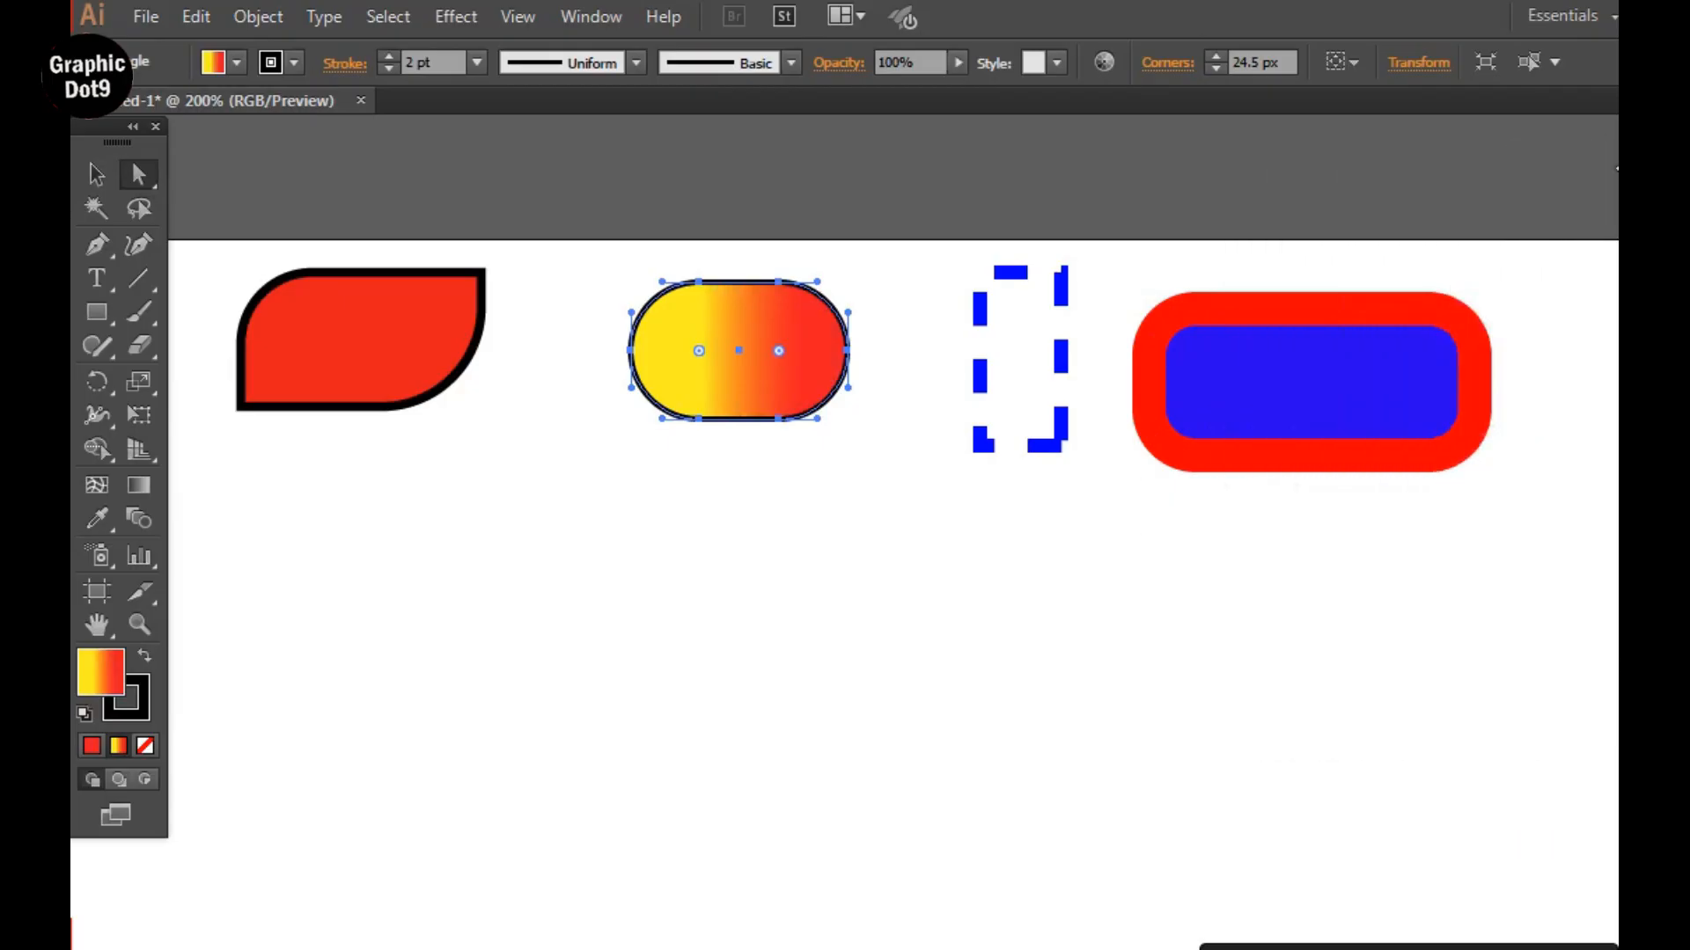
pyautogui.click(93, 175)
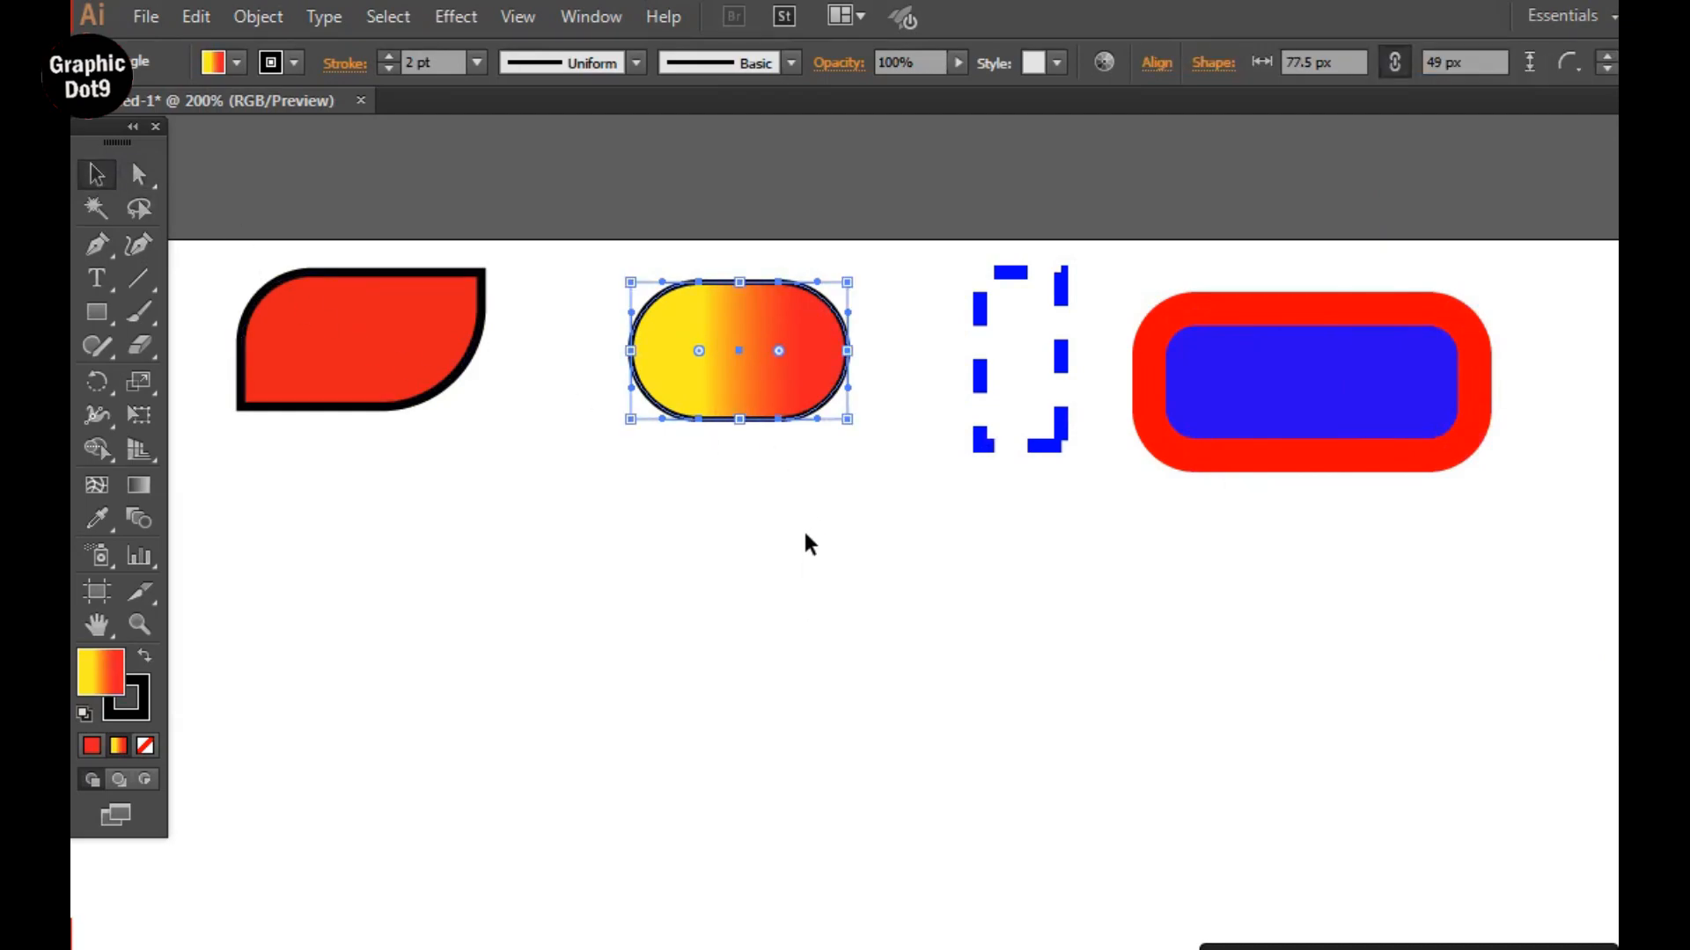
pyautogui.click(808, 501)
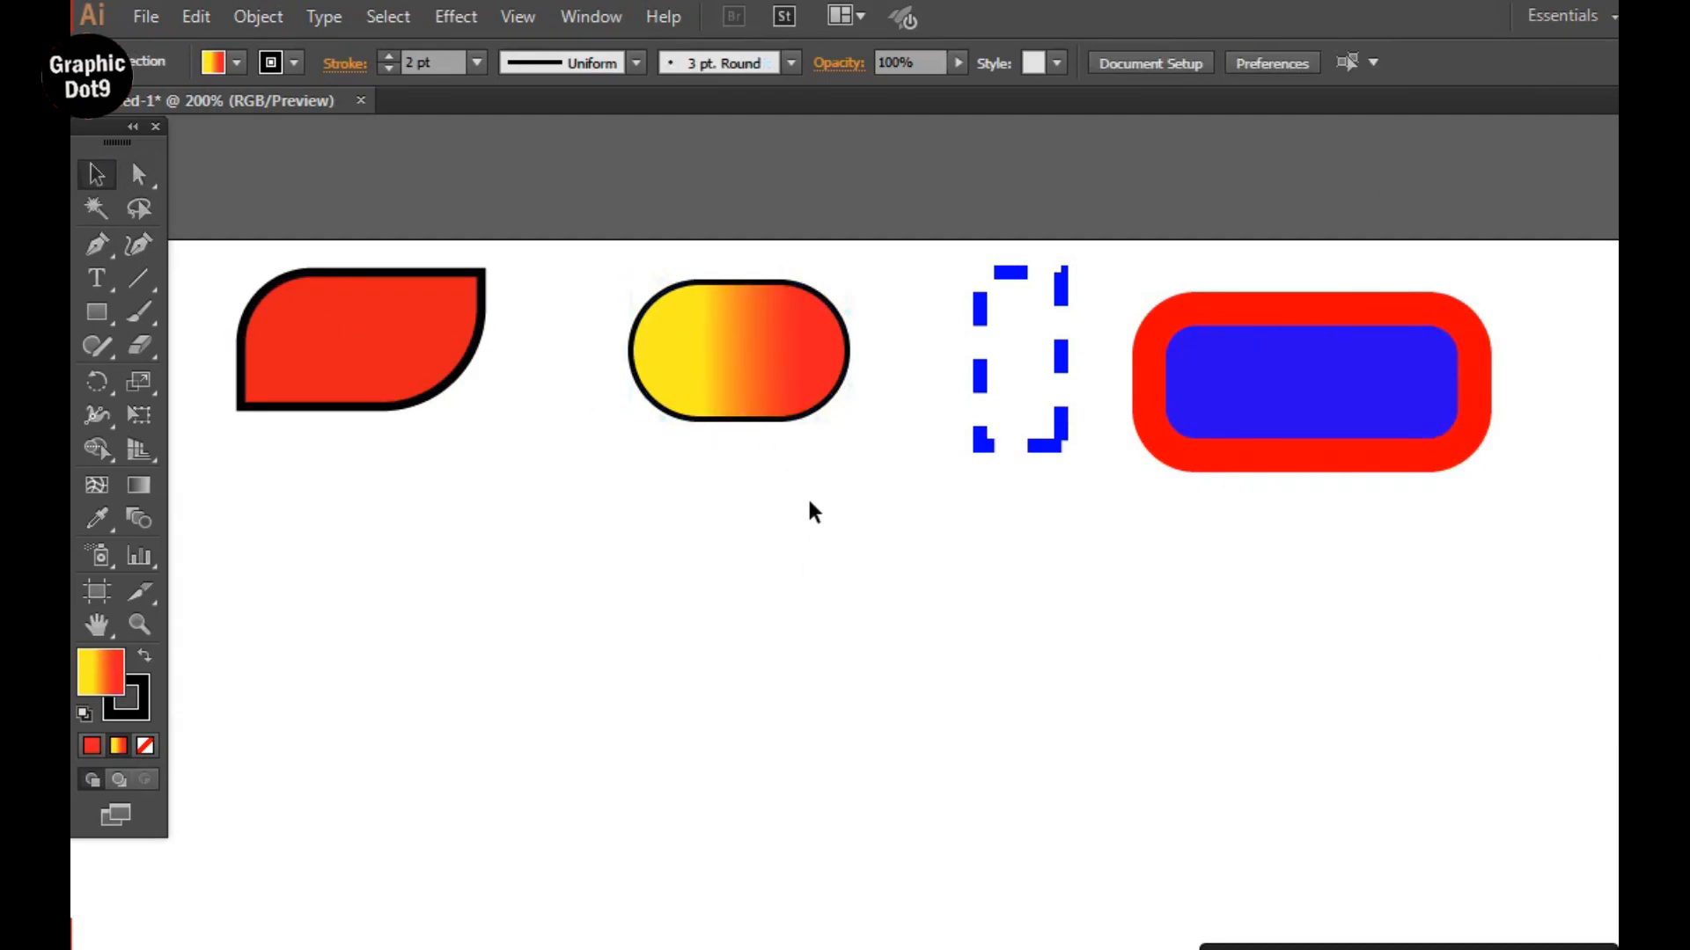
# Move the yellow-to-red pill shape so it sits directly beside the red shape with two rounded corners.
pyautogui.click(97, 311)
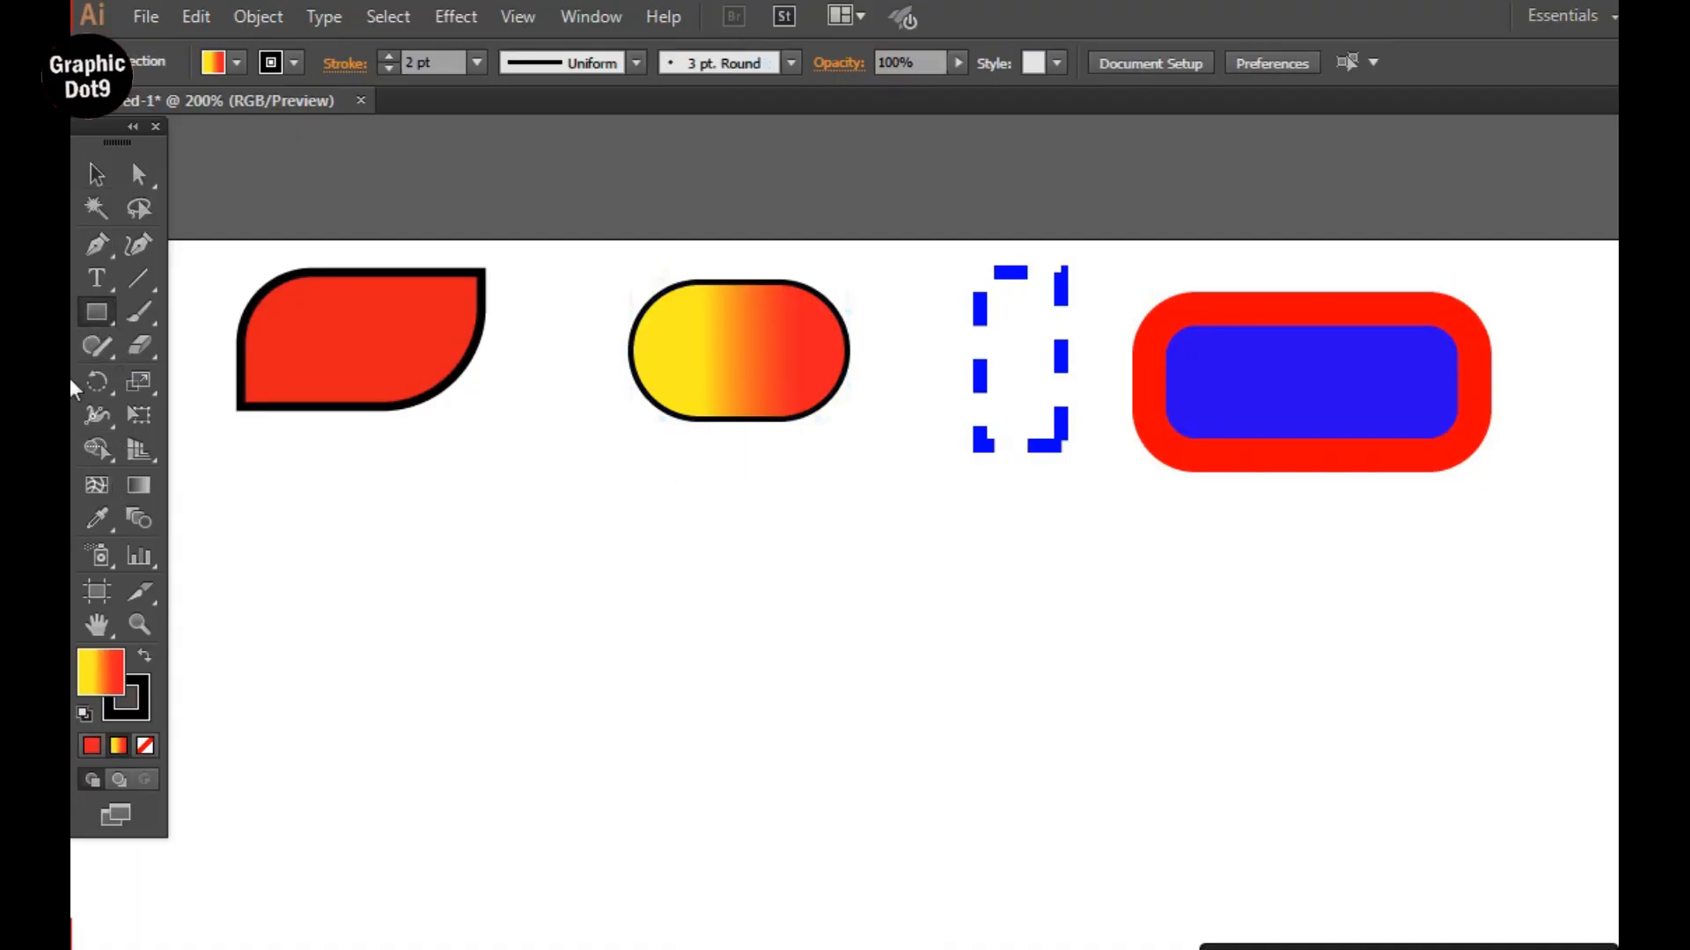
pyautogui.click(96, 175)
pyautogui.moveTo(736, 351); pyautogui.dragTo(598, 341)
# Draw a gradient-filled square between the pill and the dashed rectangle, and round only its two right corners.
pyautogui.click(87, 313)
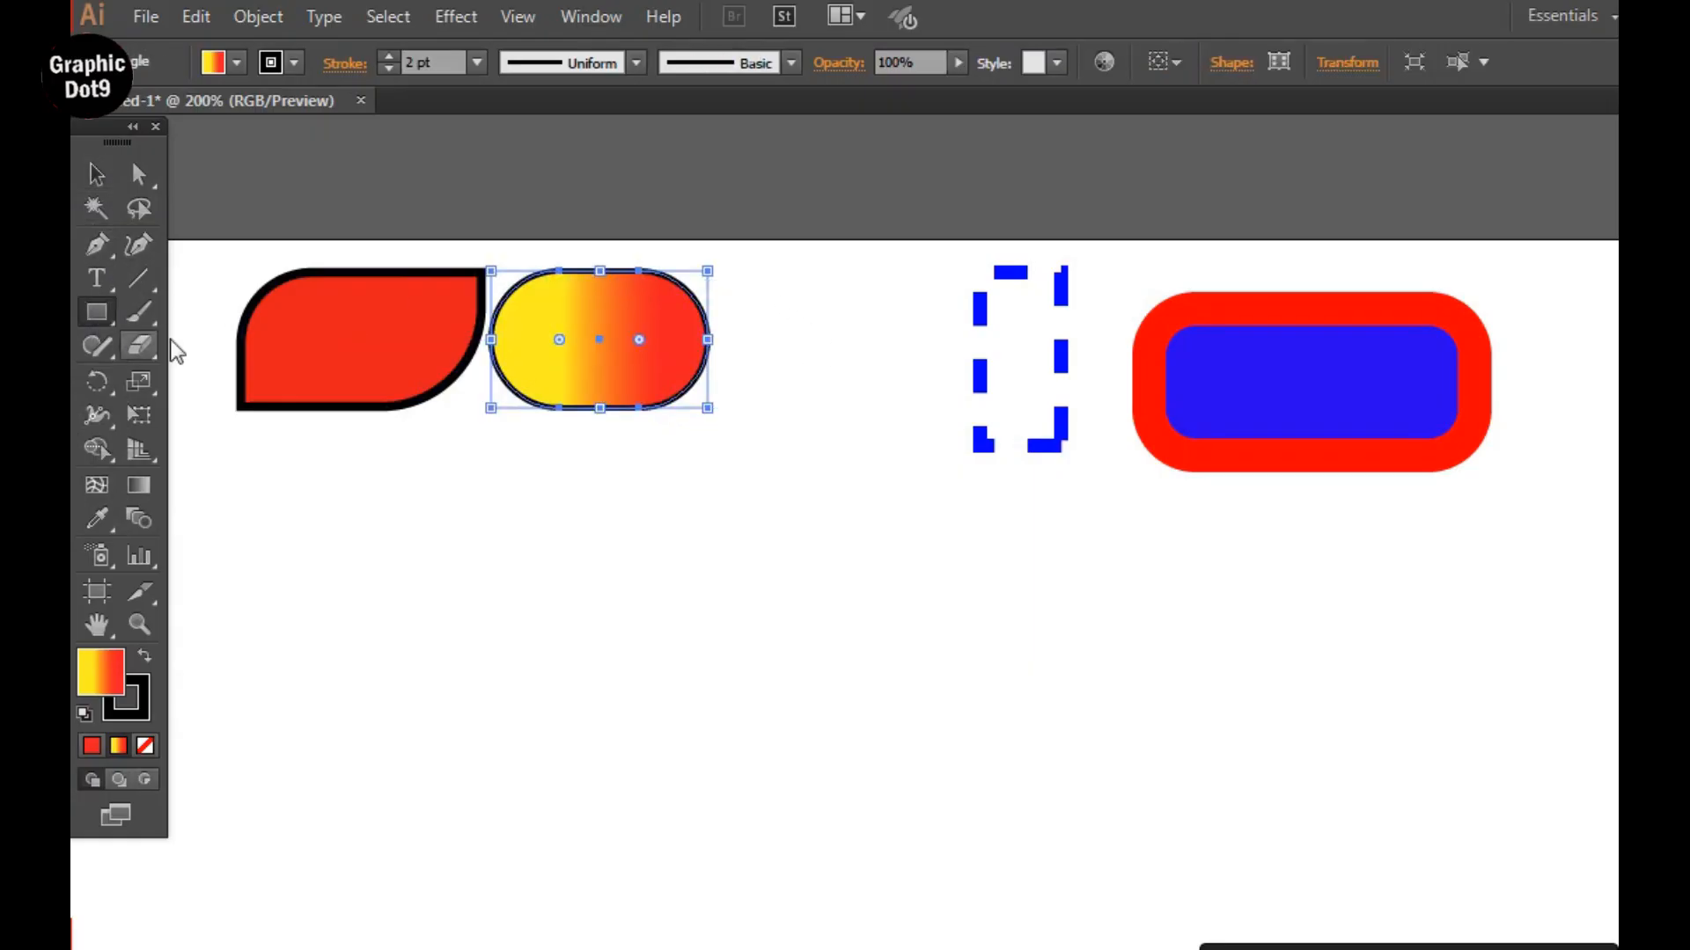
pyautogui.moveTo(800, 273); pyautogui.dragTo(935, 408)
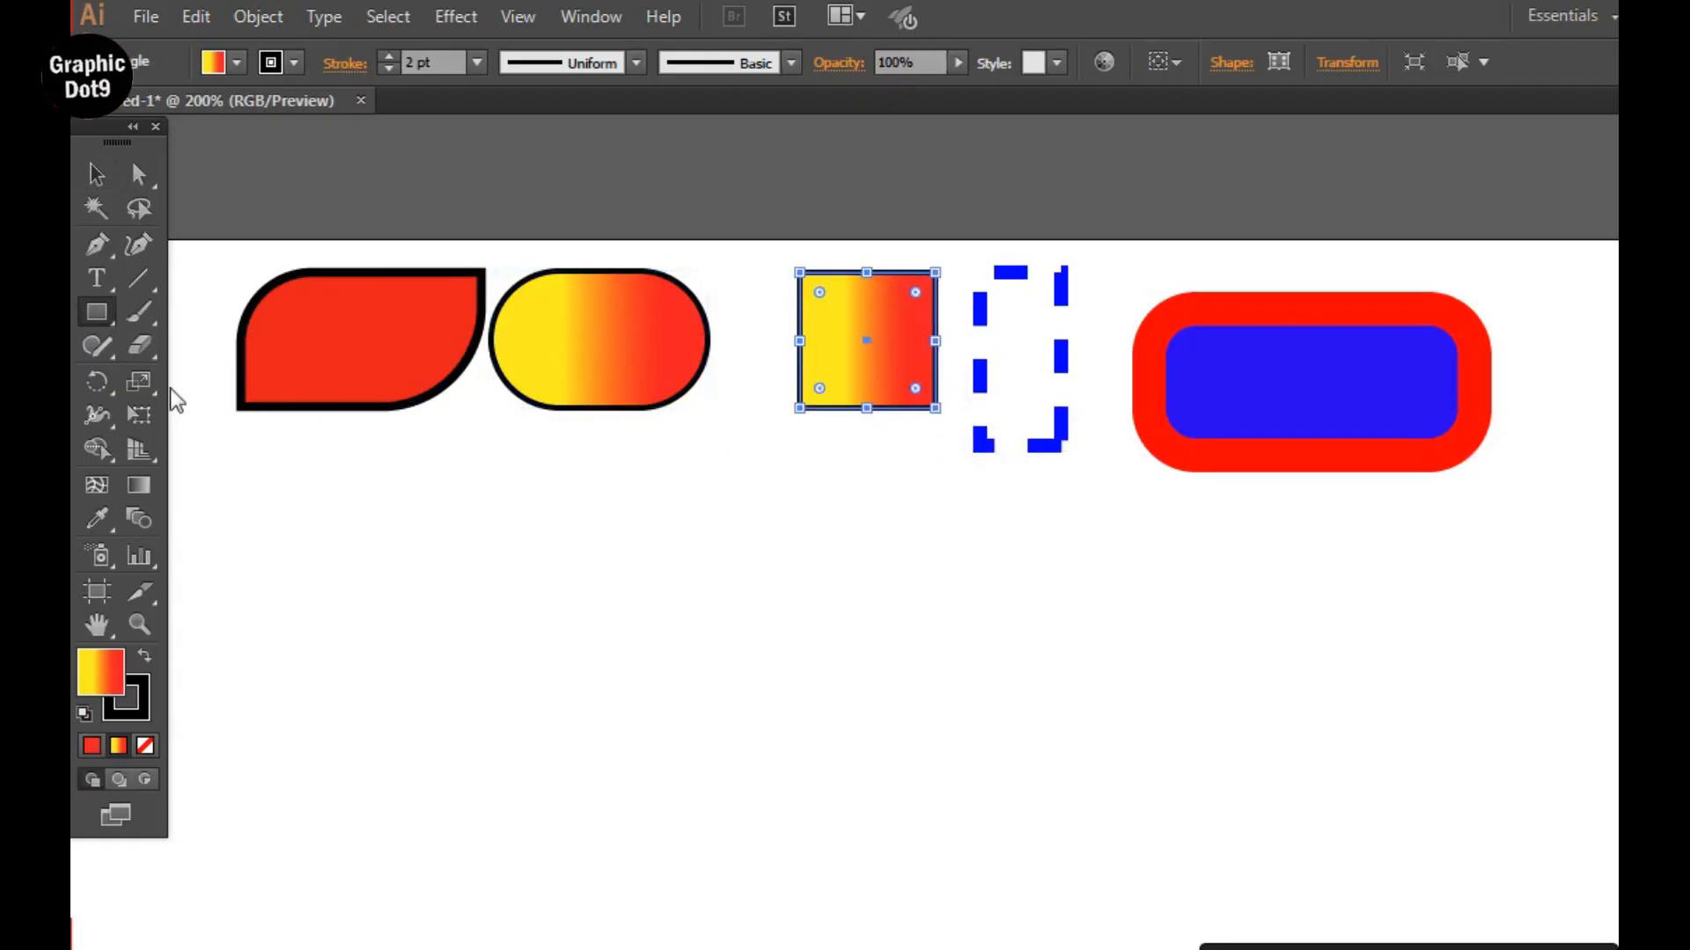
pyautogui.click(138, 173)
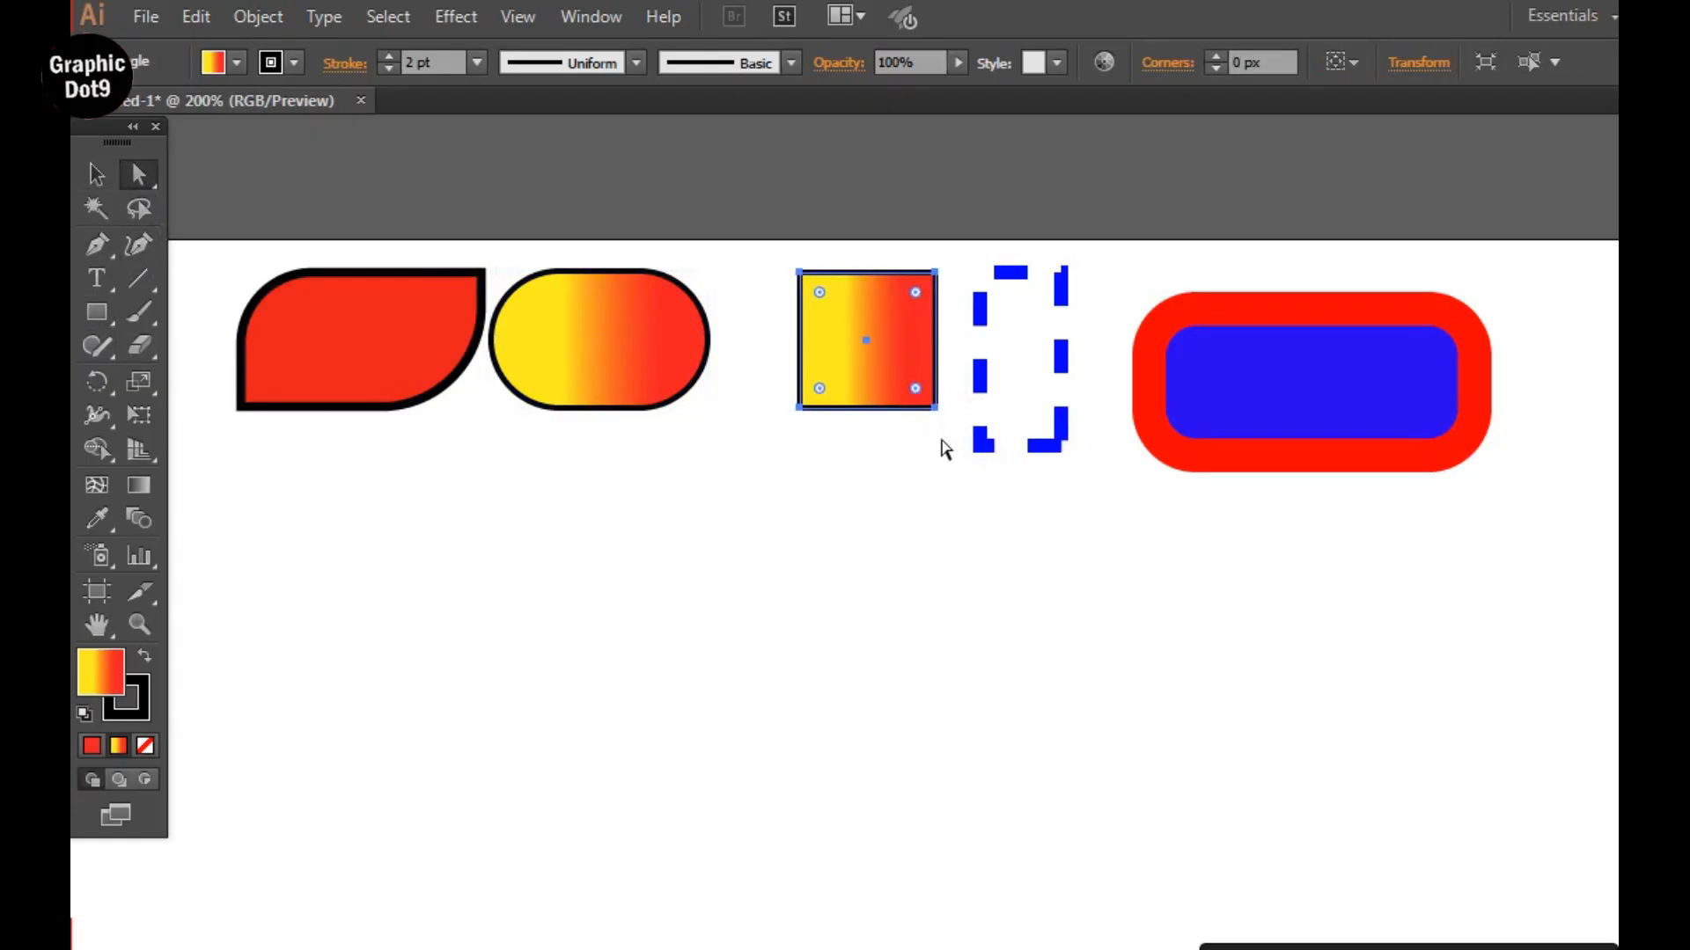
pyautogui.moveTo(911, 263); pyautogui.dragTo(958, 440)
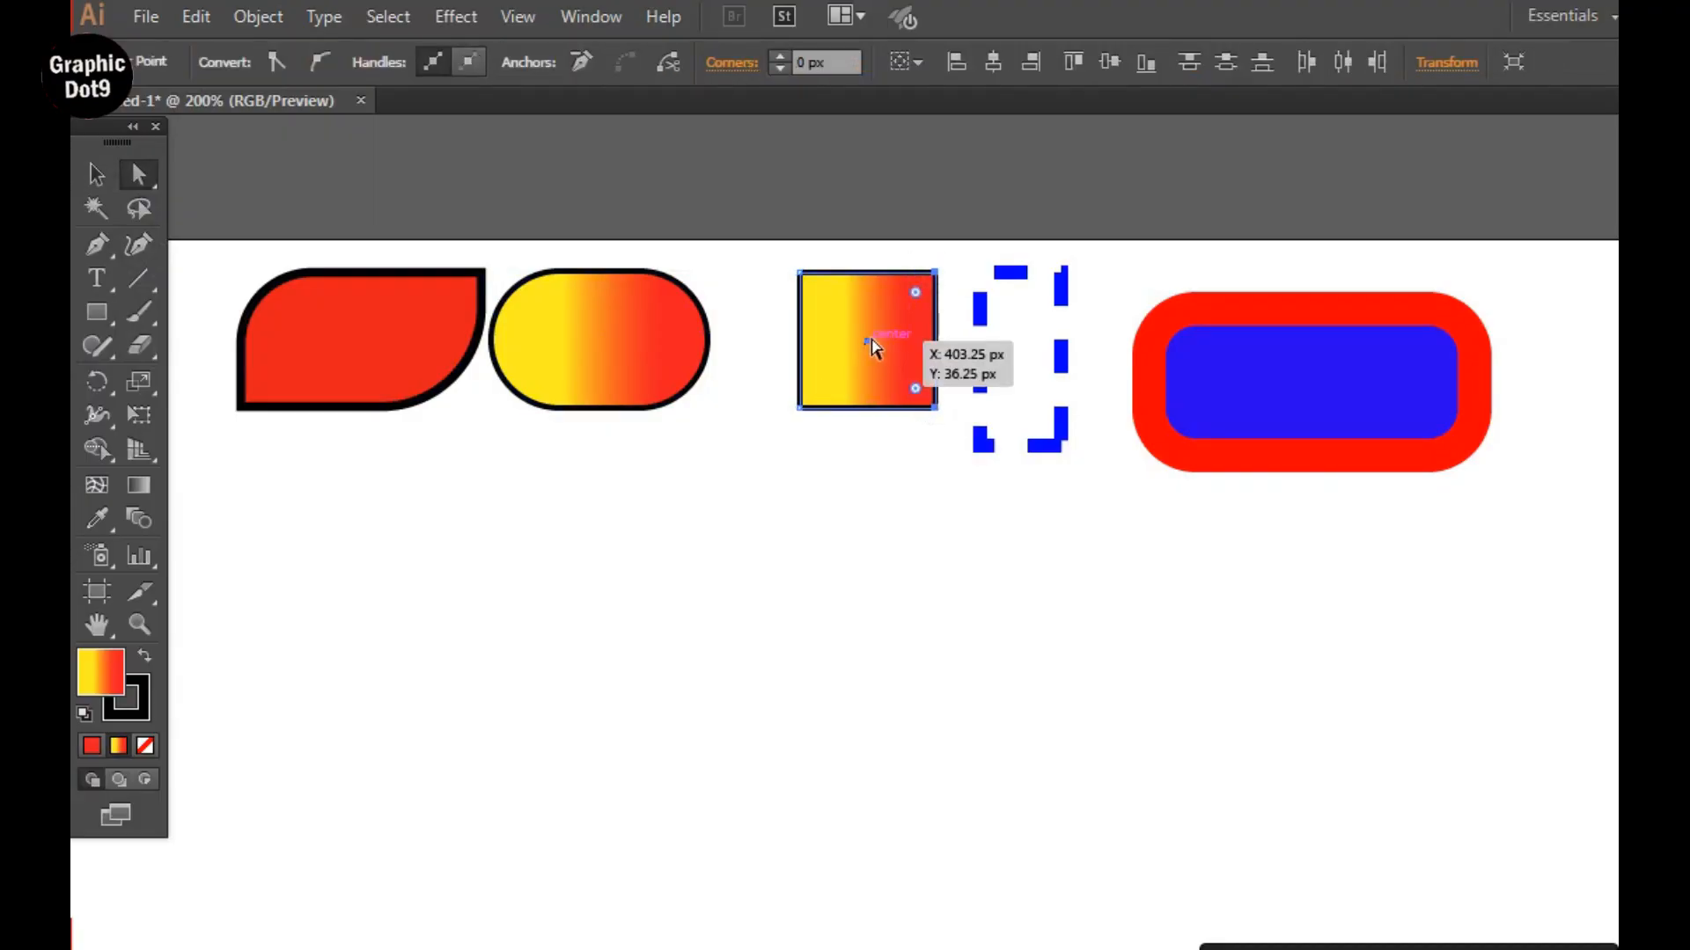
pyautogui.moveTo(915, 292); pyautogui.dragTo(852, 317)
pyautogui.click(761, 526)
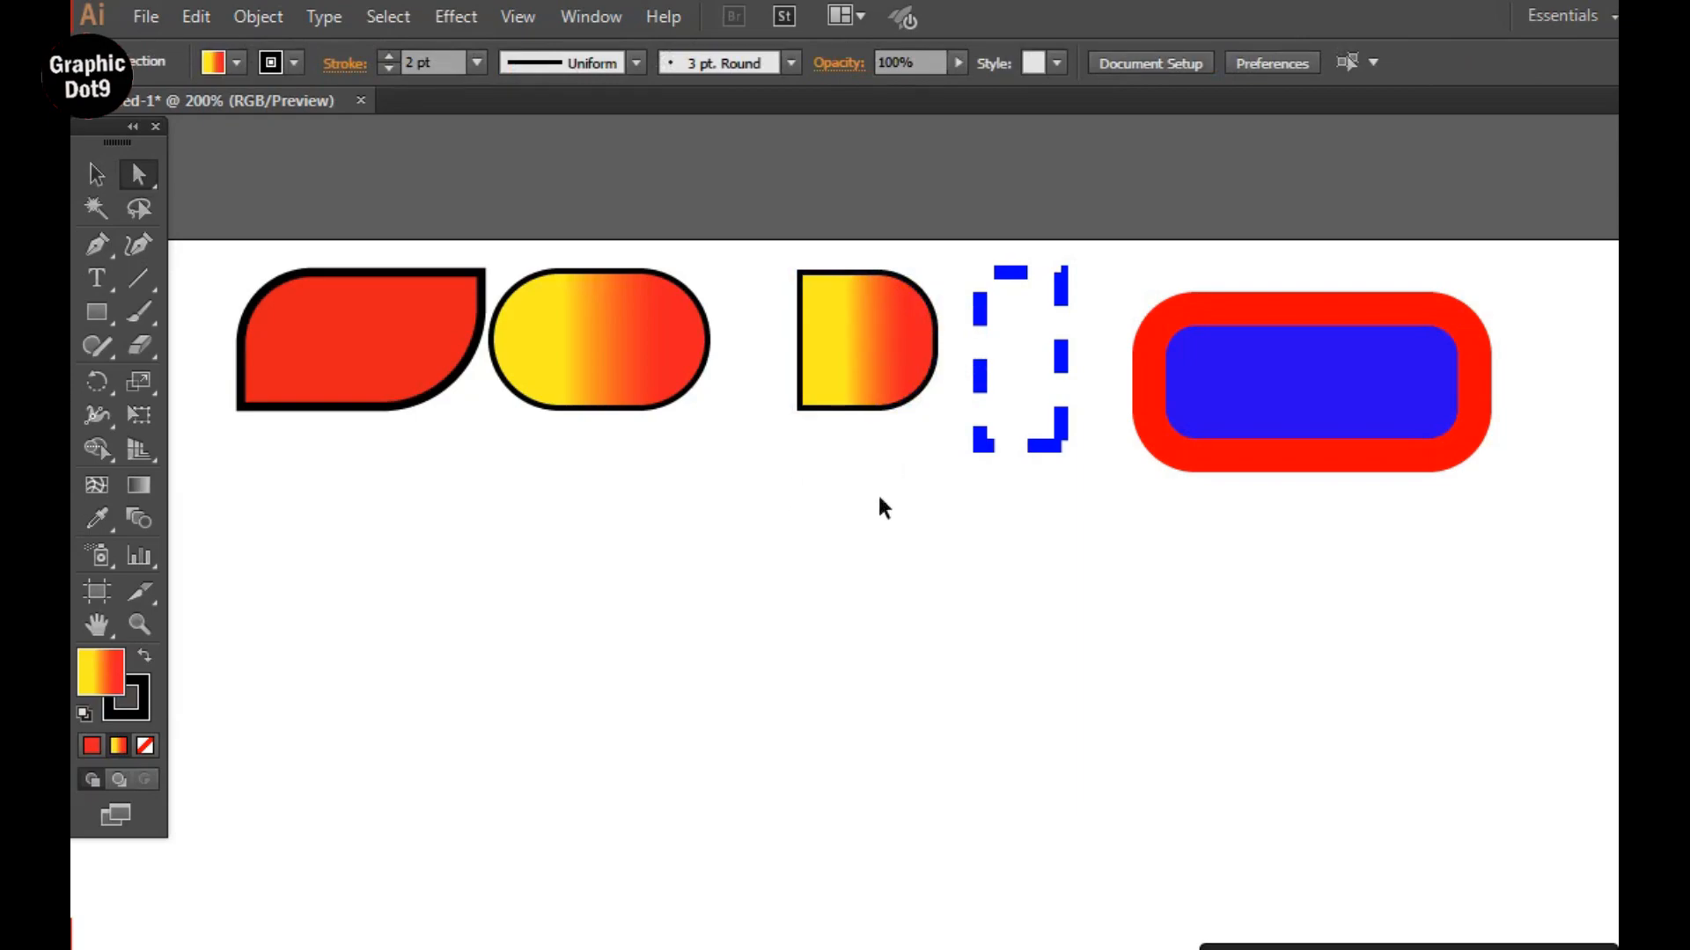
pyautogui.hotkey('ctrl', '-')
pyautogui.press('h')
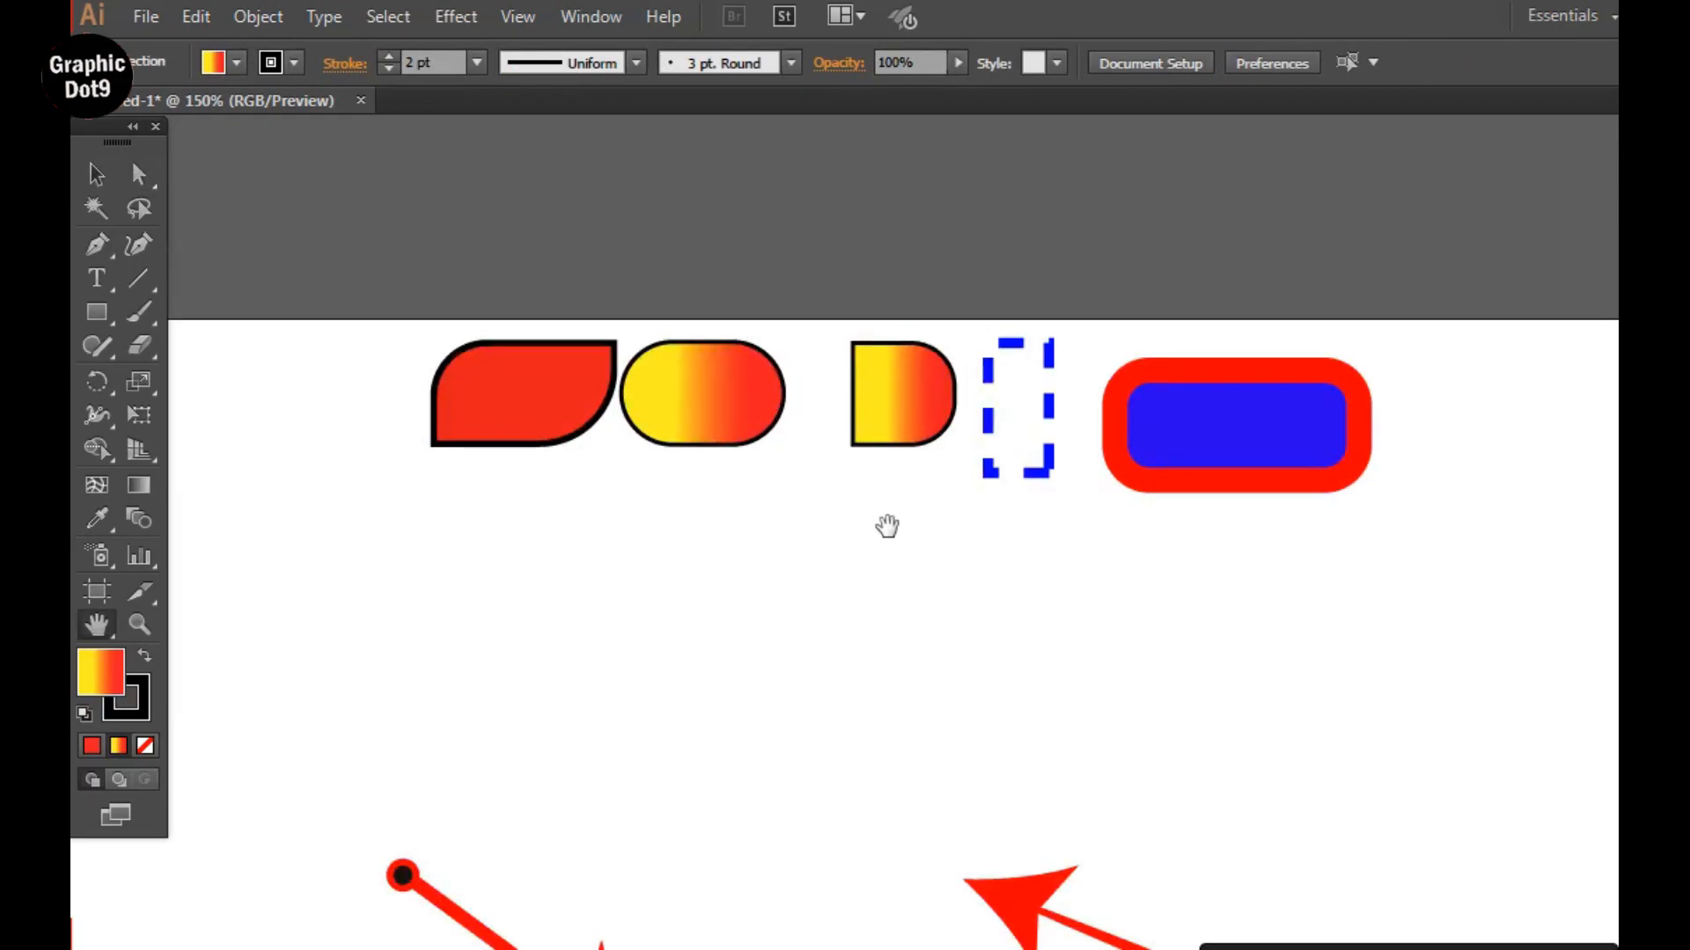
# Examine the red arrow diagrams and the instruction labels beside them, below the row of styled rectangles.
pyautogui.moveTo(926, 697); pyautogui.dragTo(894, 470)
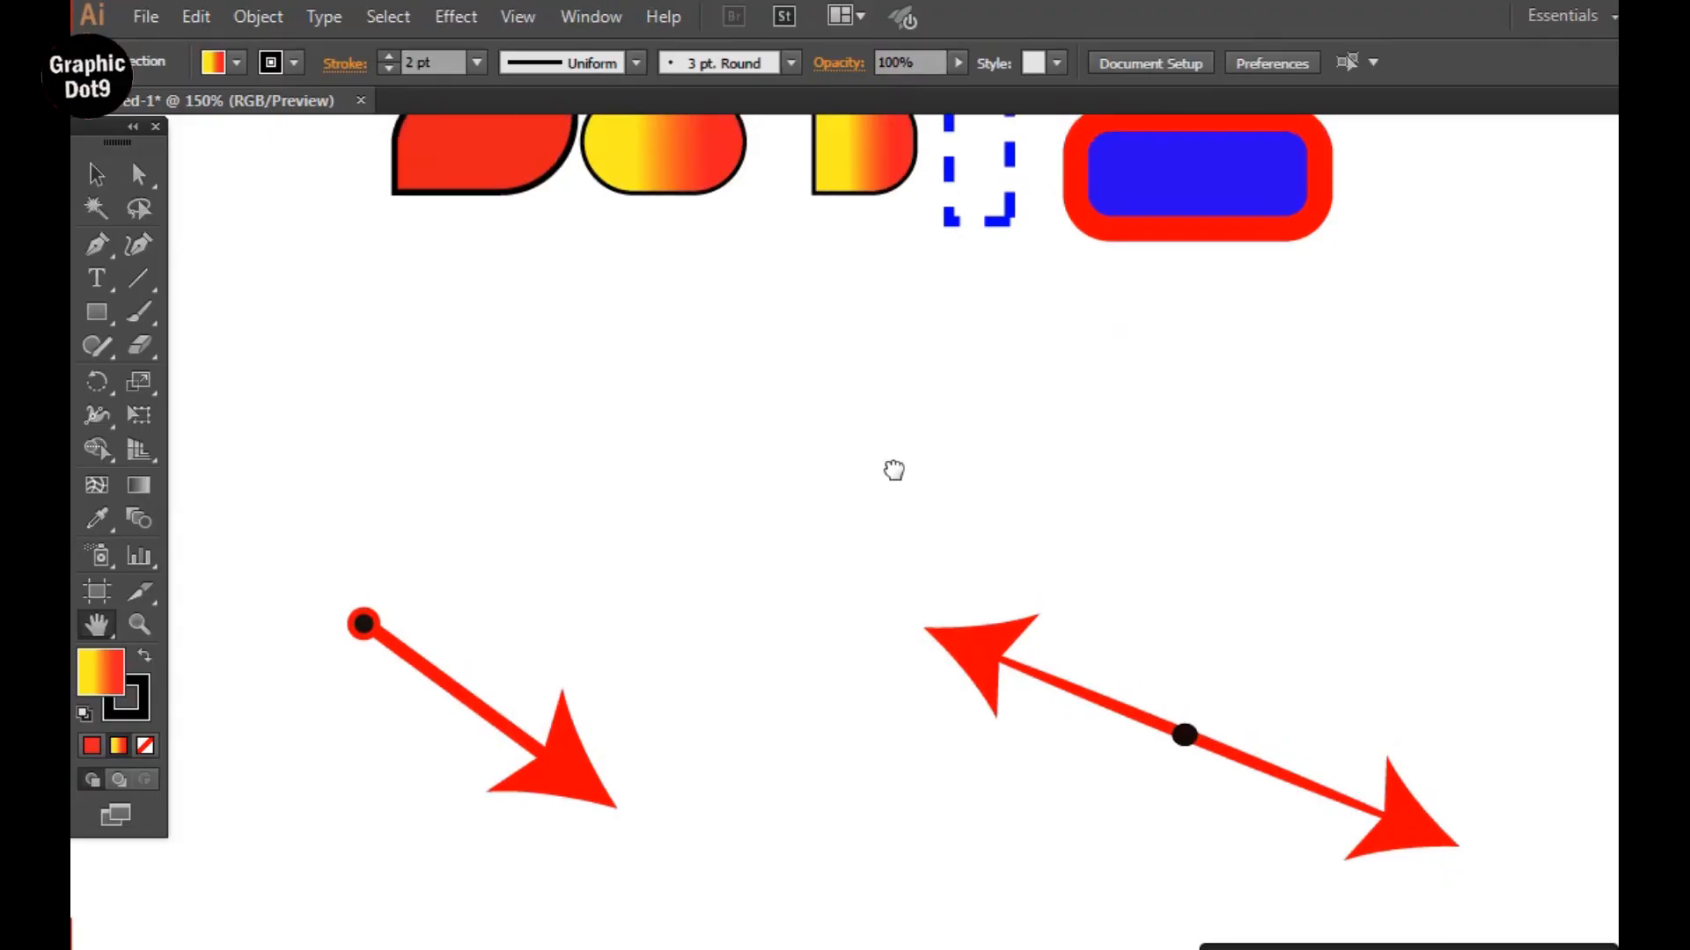
pyautogui.hotkey('ctrl', '1')
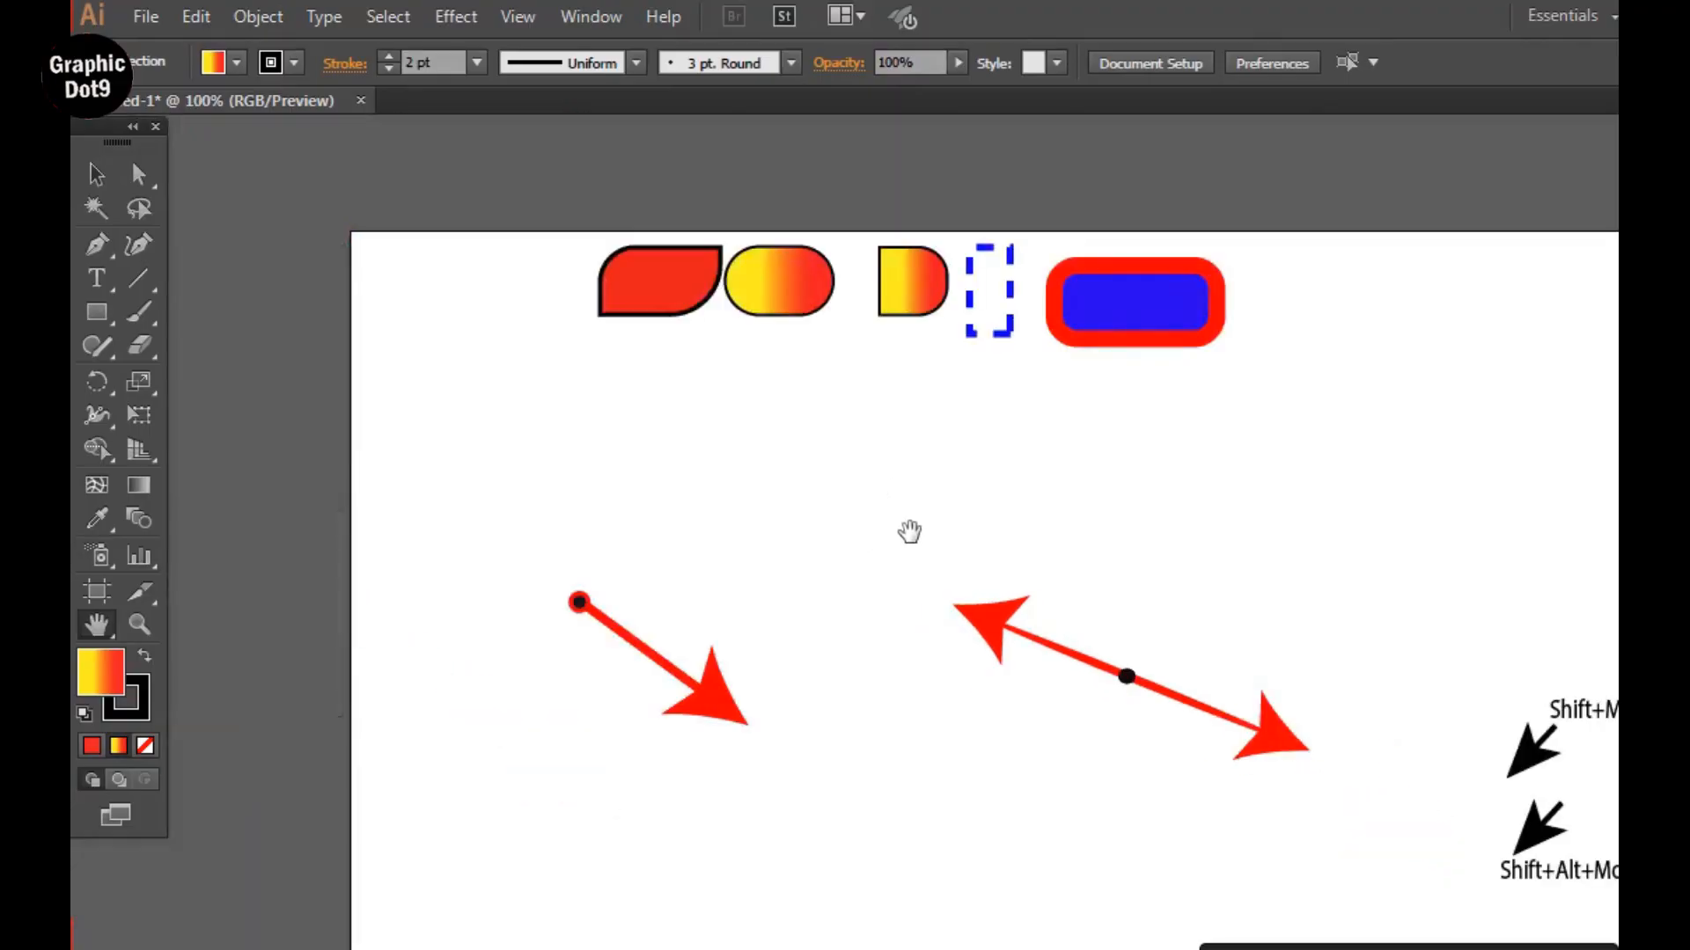
pyautogui.moveTo(913, 531); pyautogui.dragTo(779, 449)
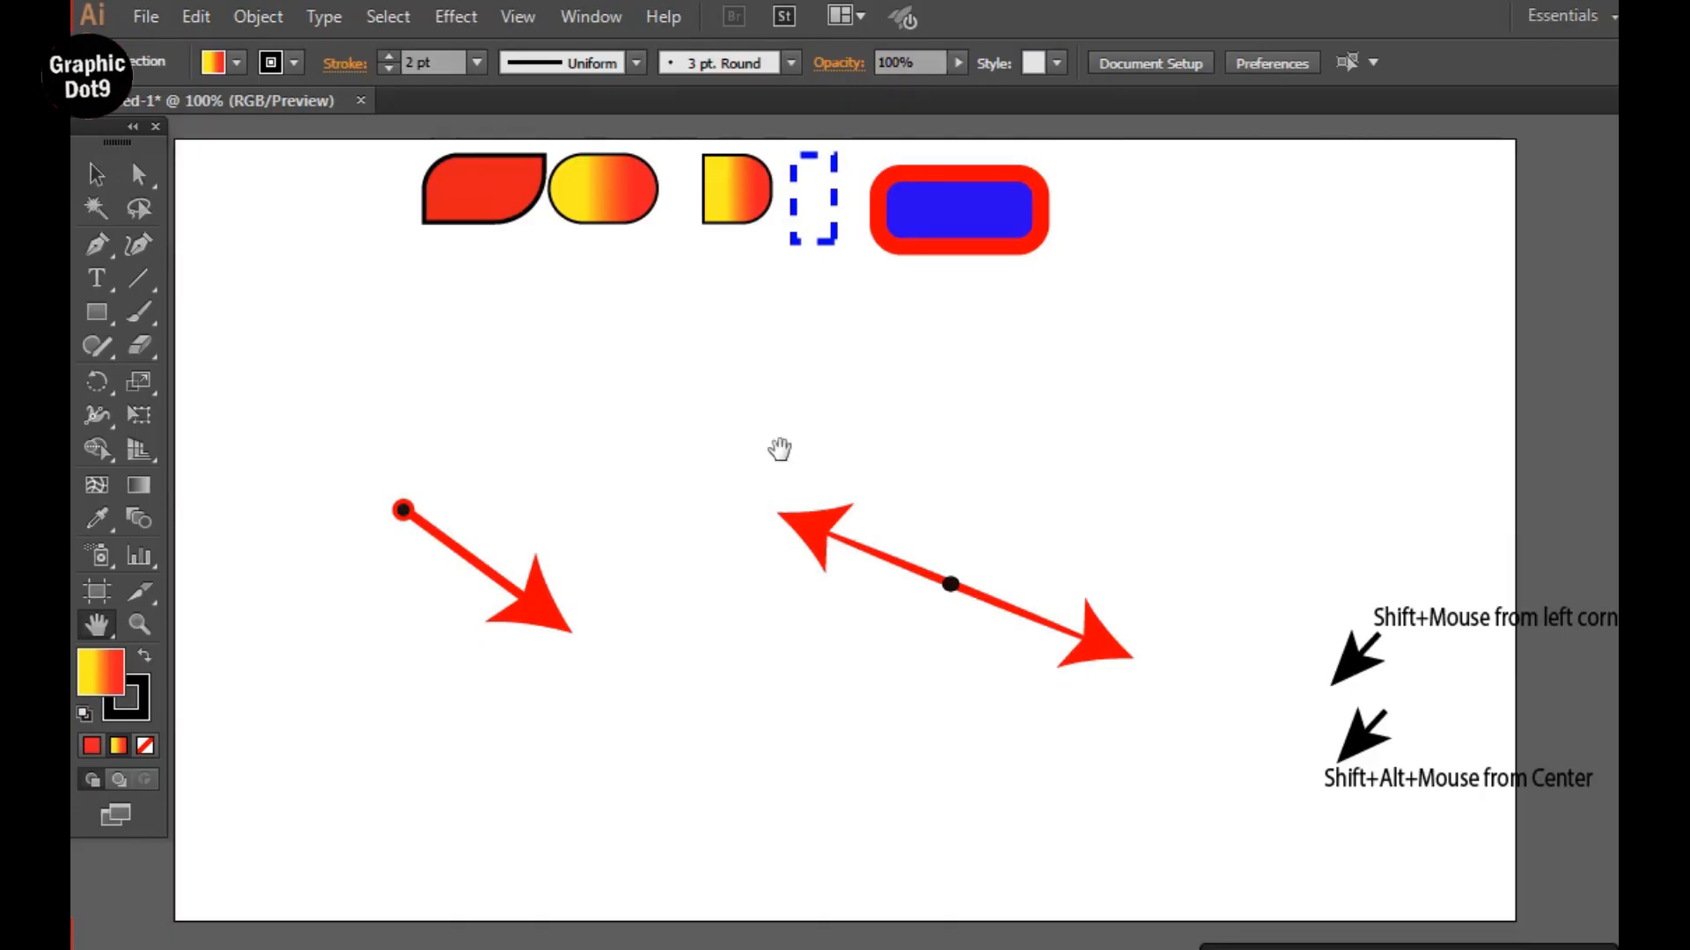
pyautogui.hotkey('ctrl', '+')
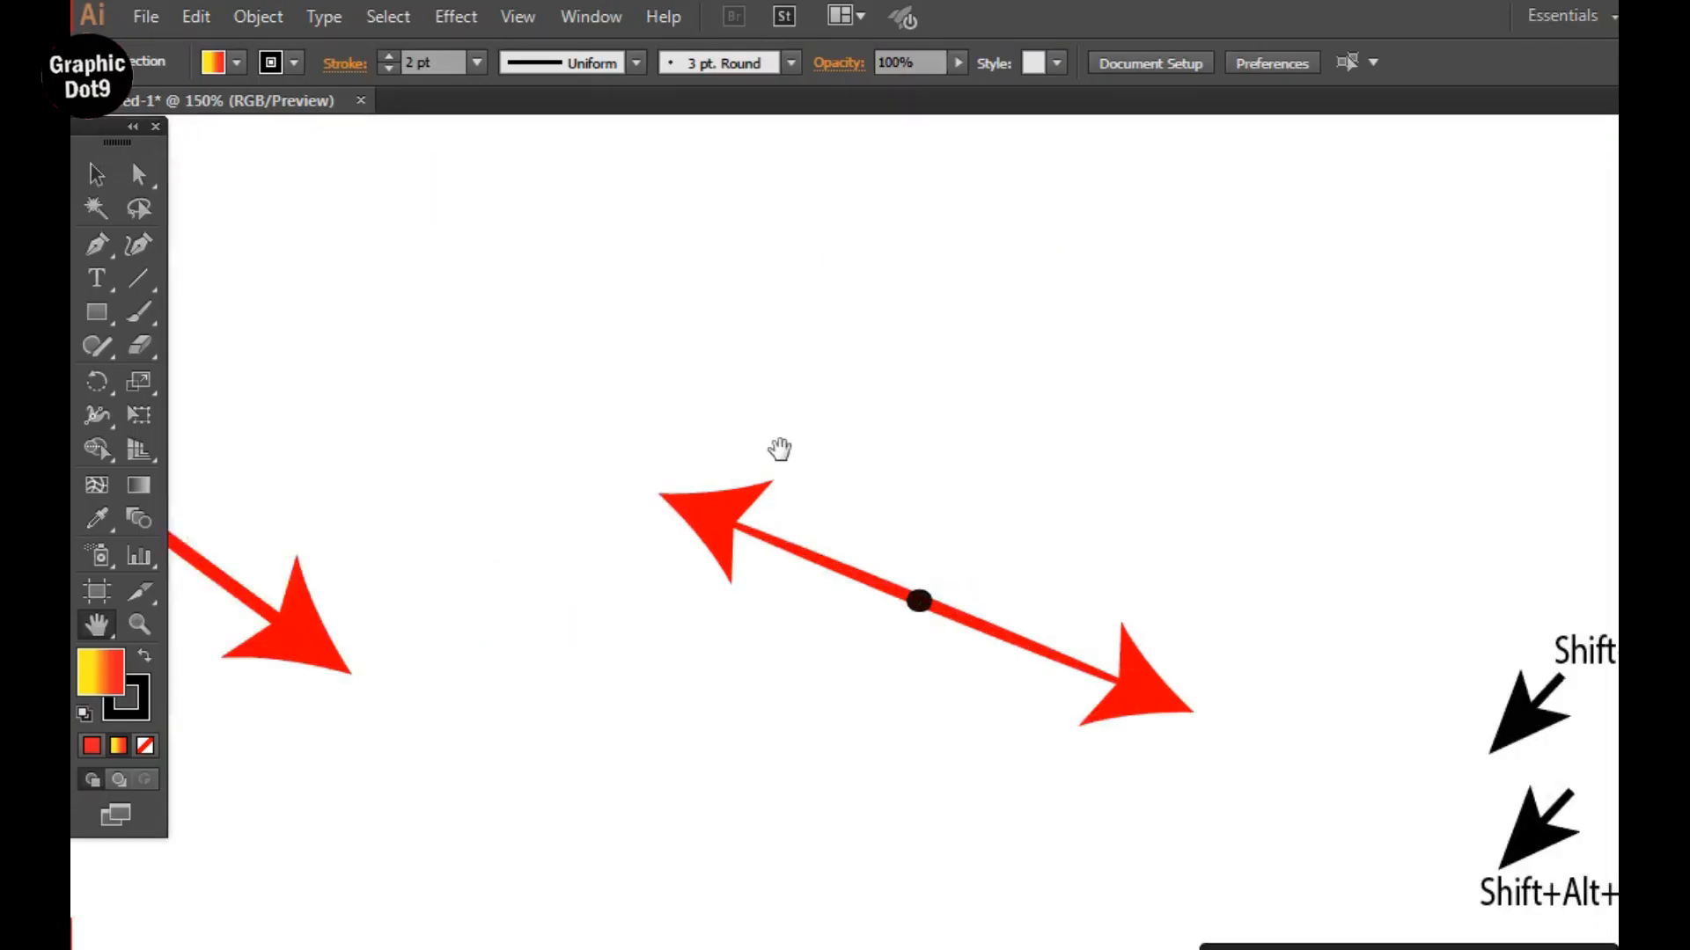
pyautogui.moveTo(590, 470); pyautogui.dragTo(792, 472)
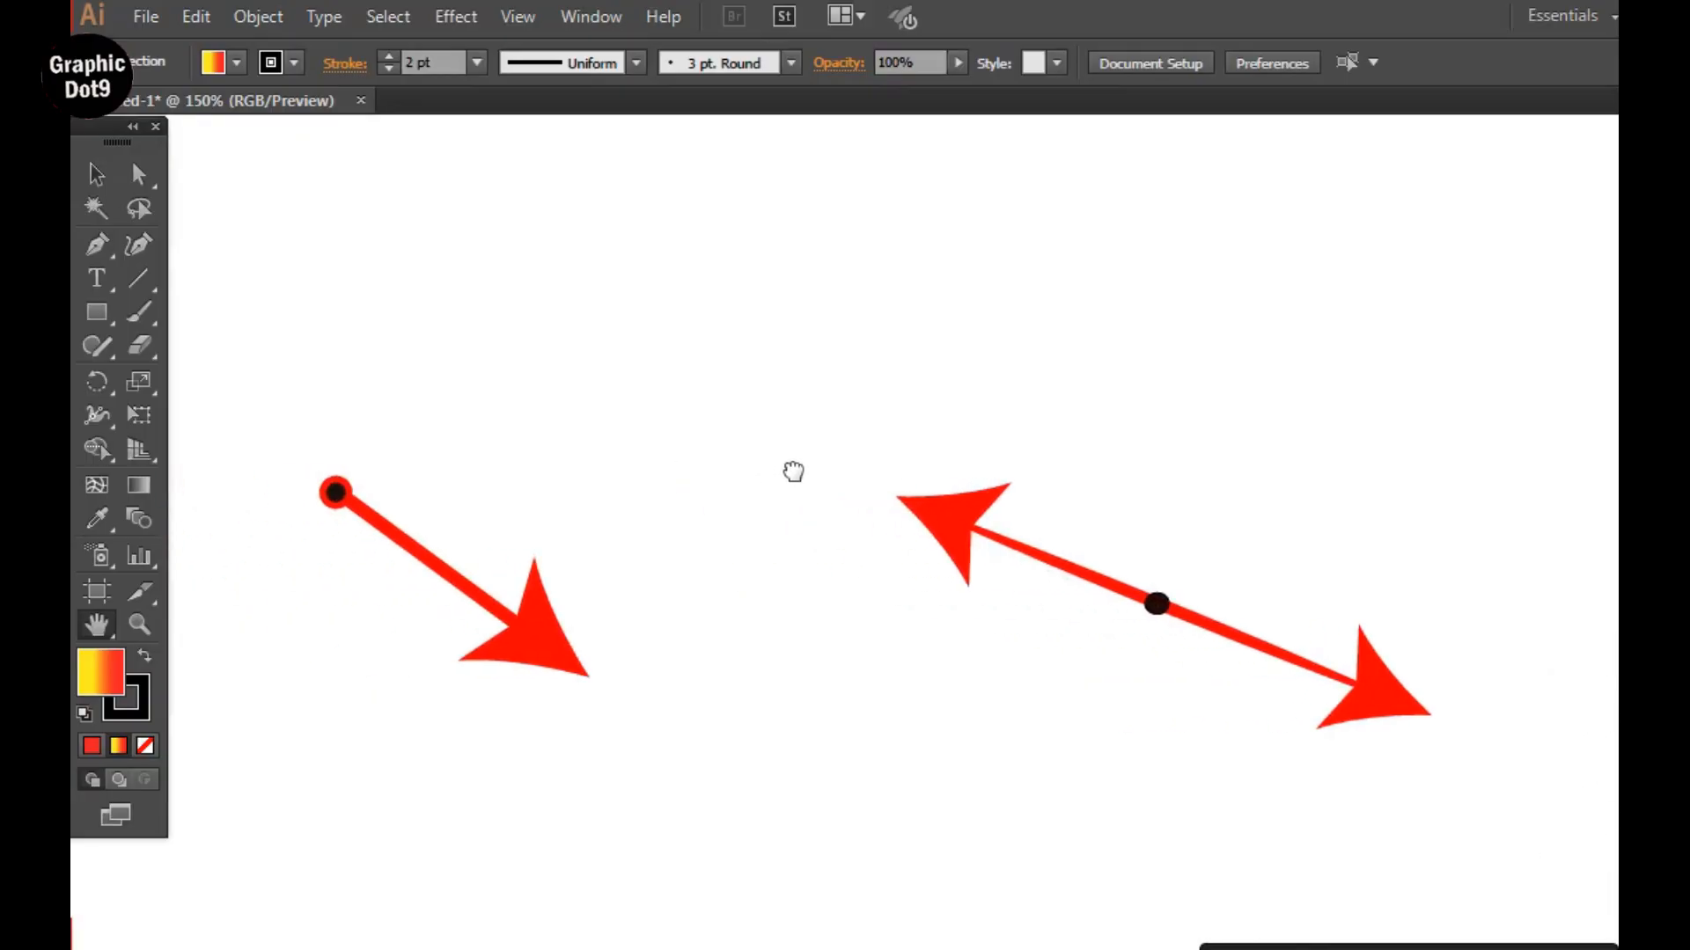
pyautogui.hotkey('ctrl', '-')
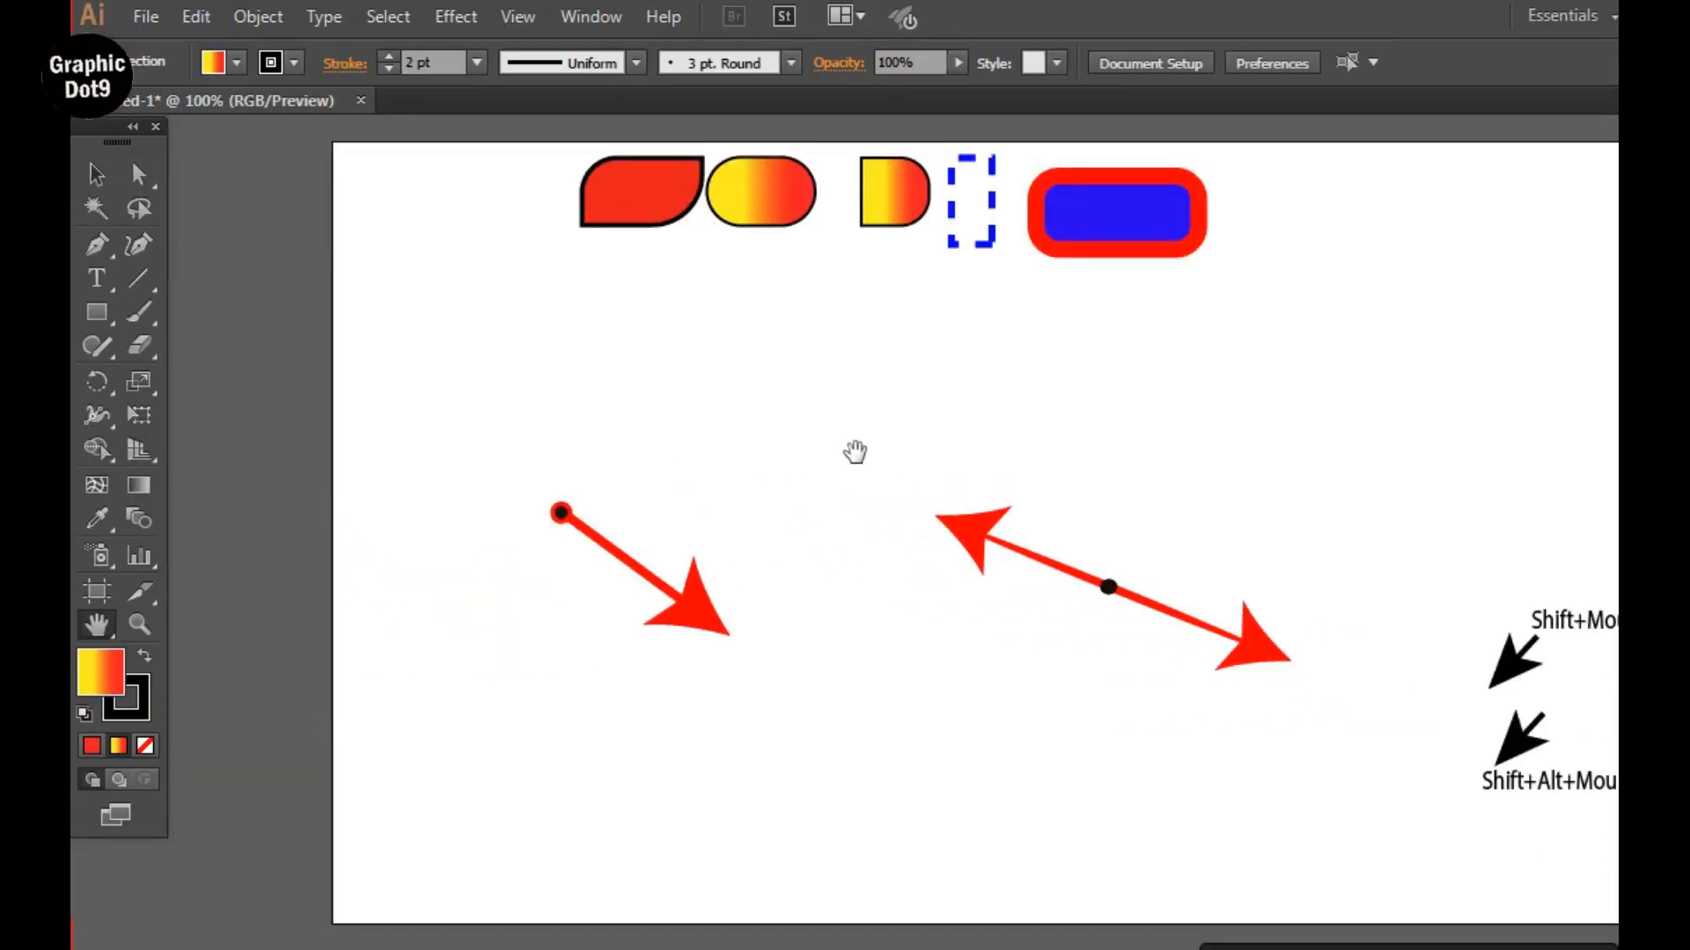
pyautogui.hotkey('ctrl', '+')
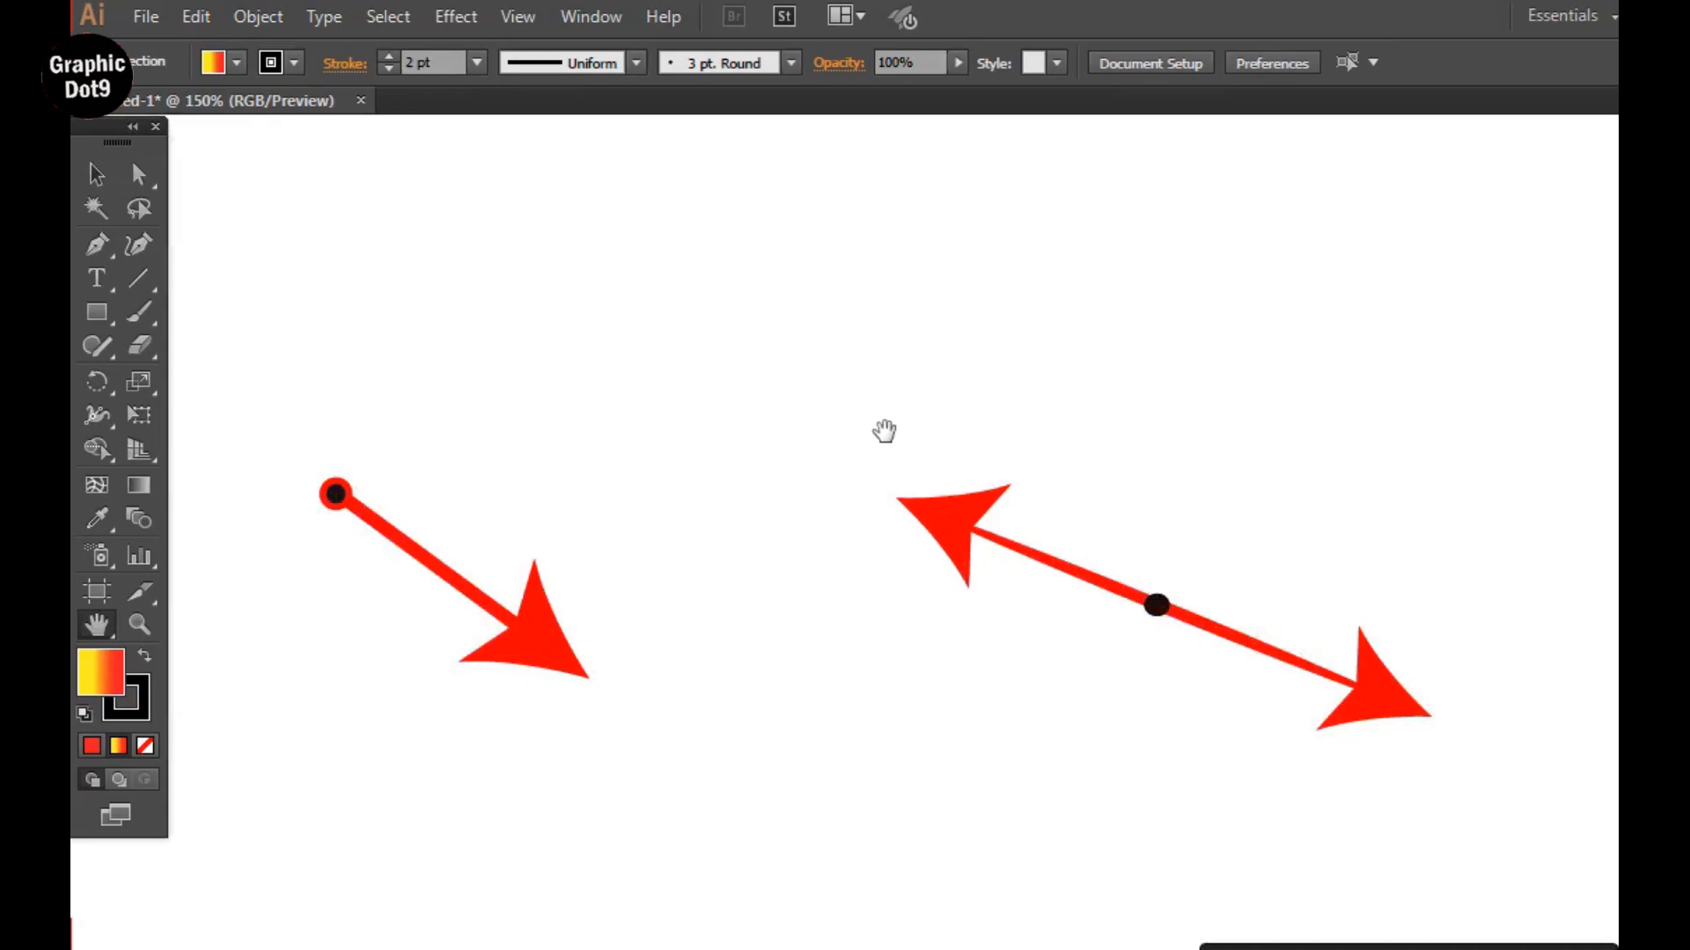
pyautogui.moveTo(924, 419); pyautogui.dragTo(874, 525)
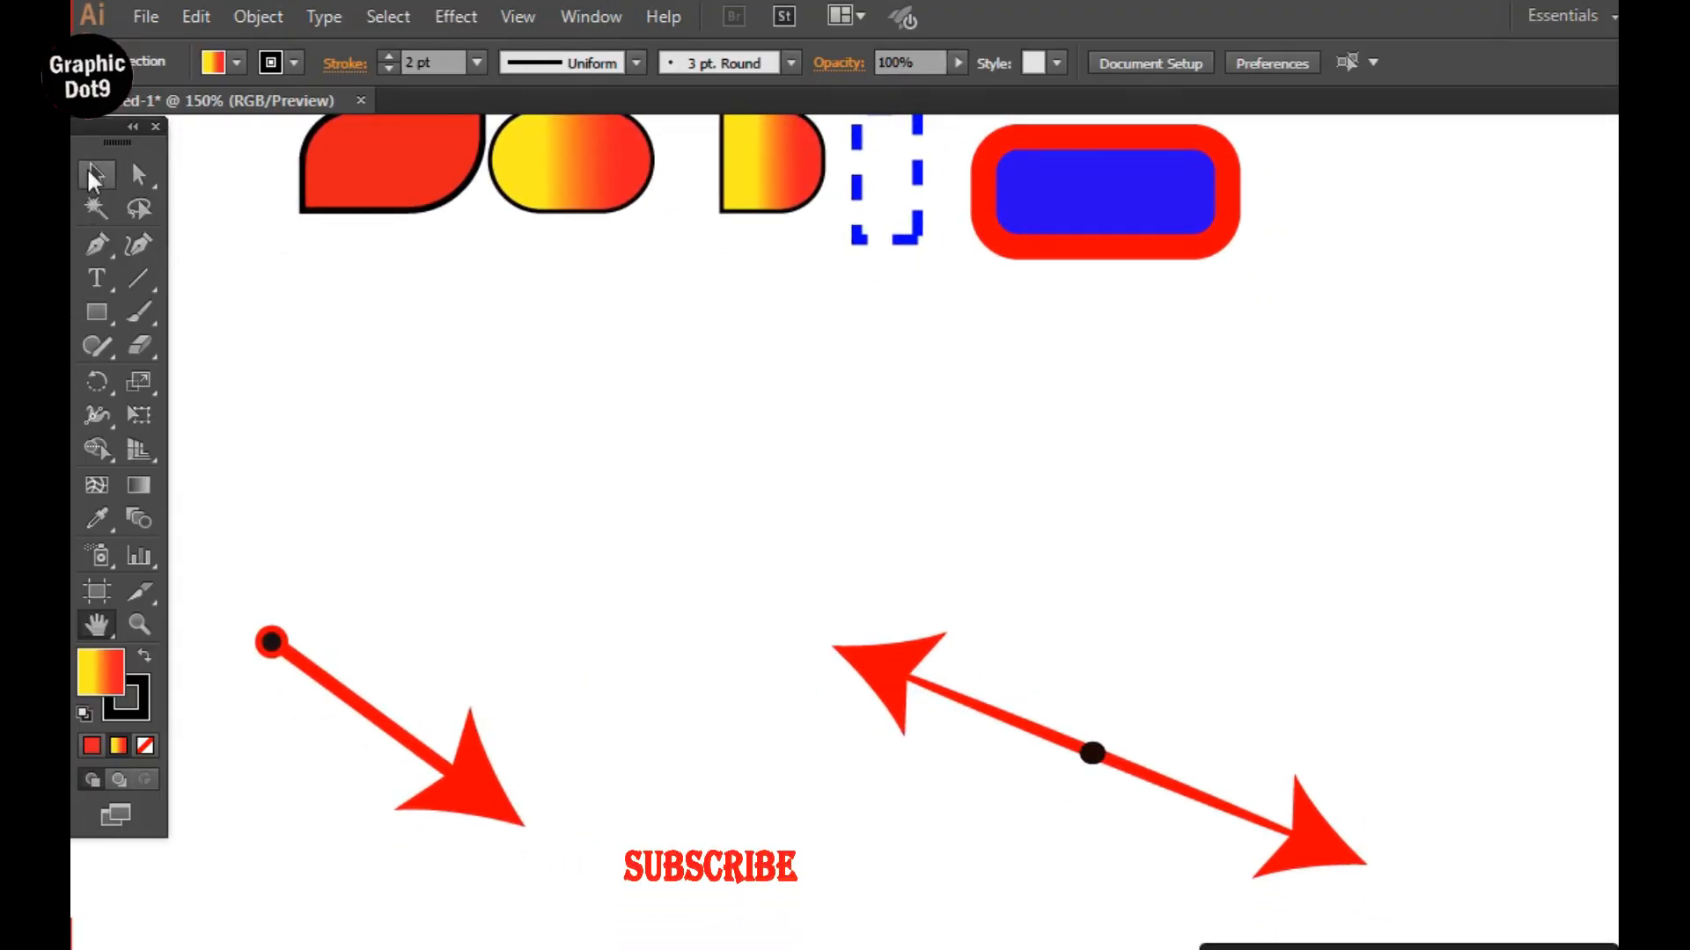
# Place the "Shift+Mouse from left corner" label with its black pointer at the dot that starts the single-headed red arrow.
pyautogui.click(89, 170)
pyautogui.click(1106, 191)
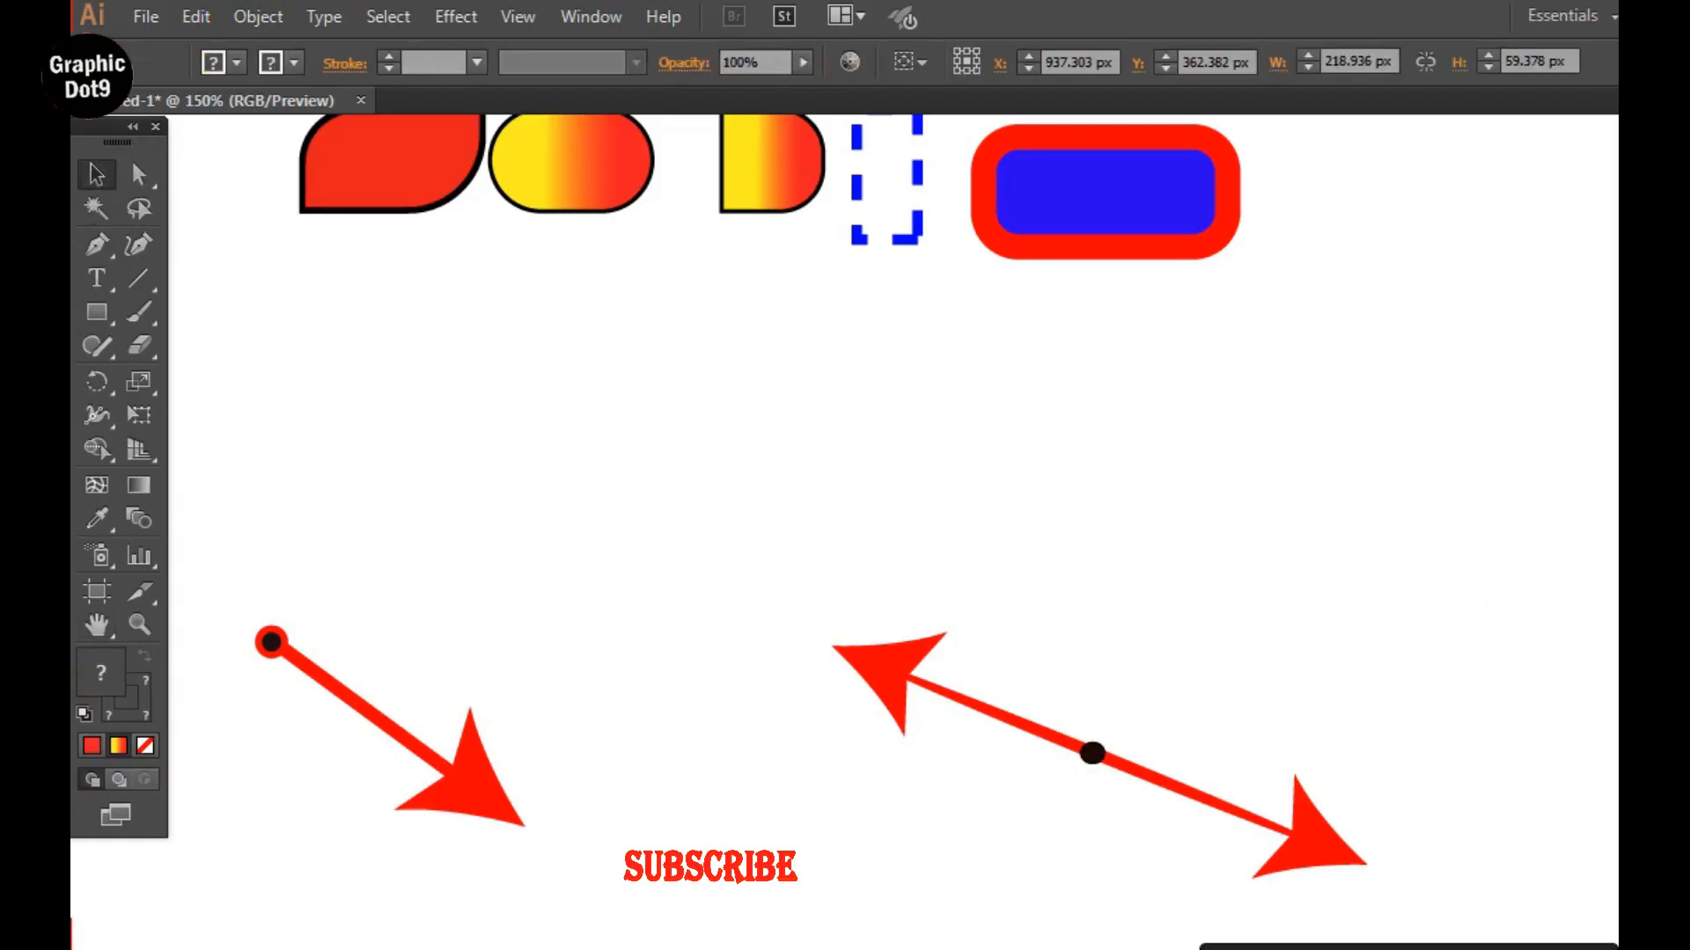
pyautogui.moveTo(1688, 789); pyautogui.dragTo(399, 510)
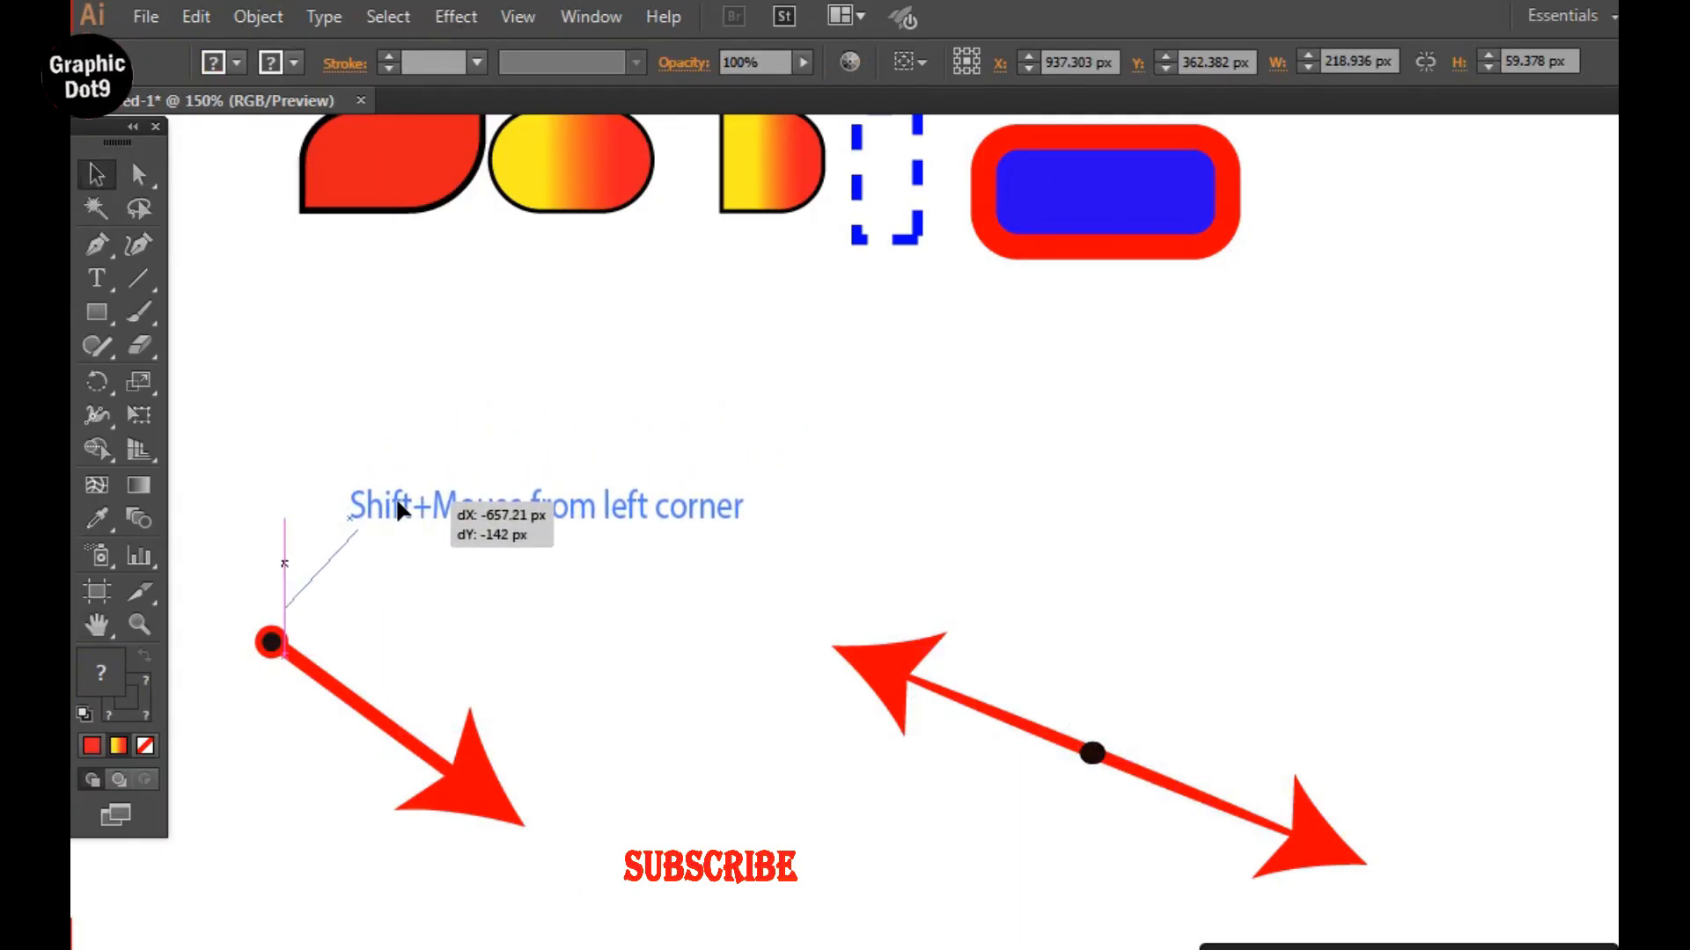
pyautogui.moveTo(398, 510); pyautogui.dragTo(399, 511)
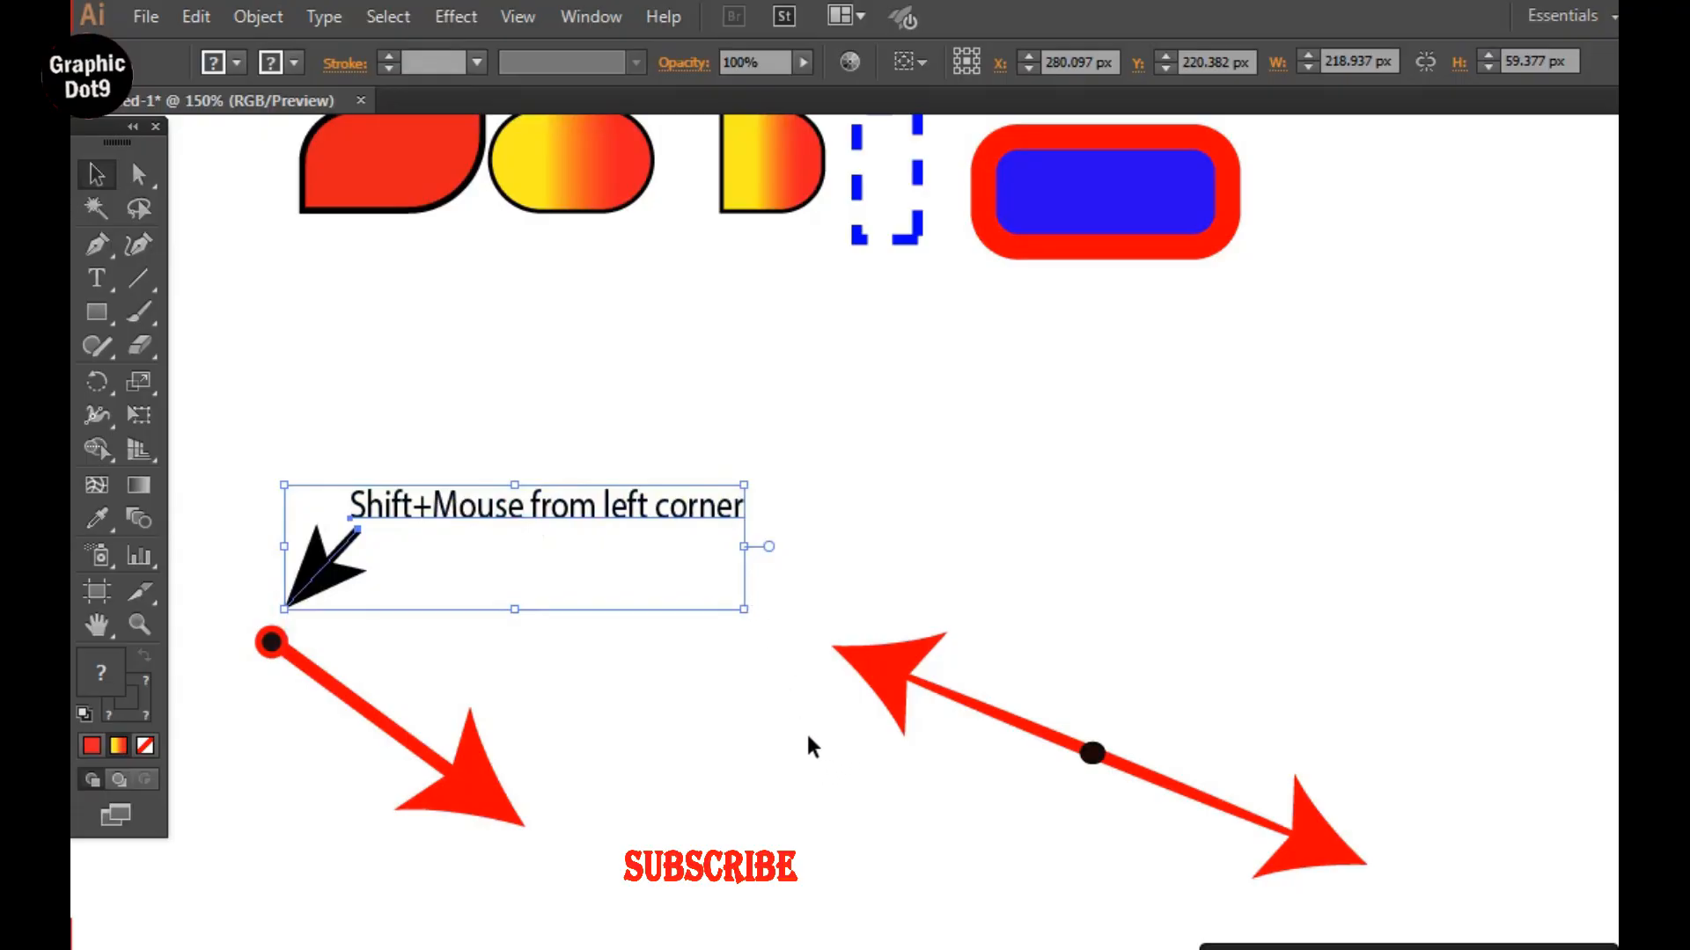
# Draw a gradient-filled square about 157 px wide, starting its upper-left corner at the single-headed arrow's dot.
pyautogui.press('space')
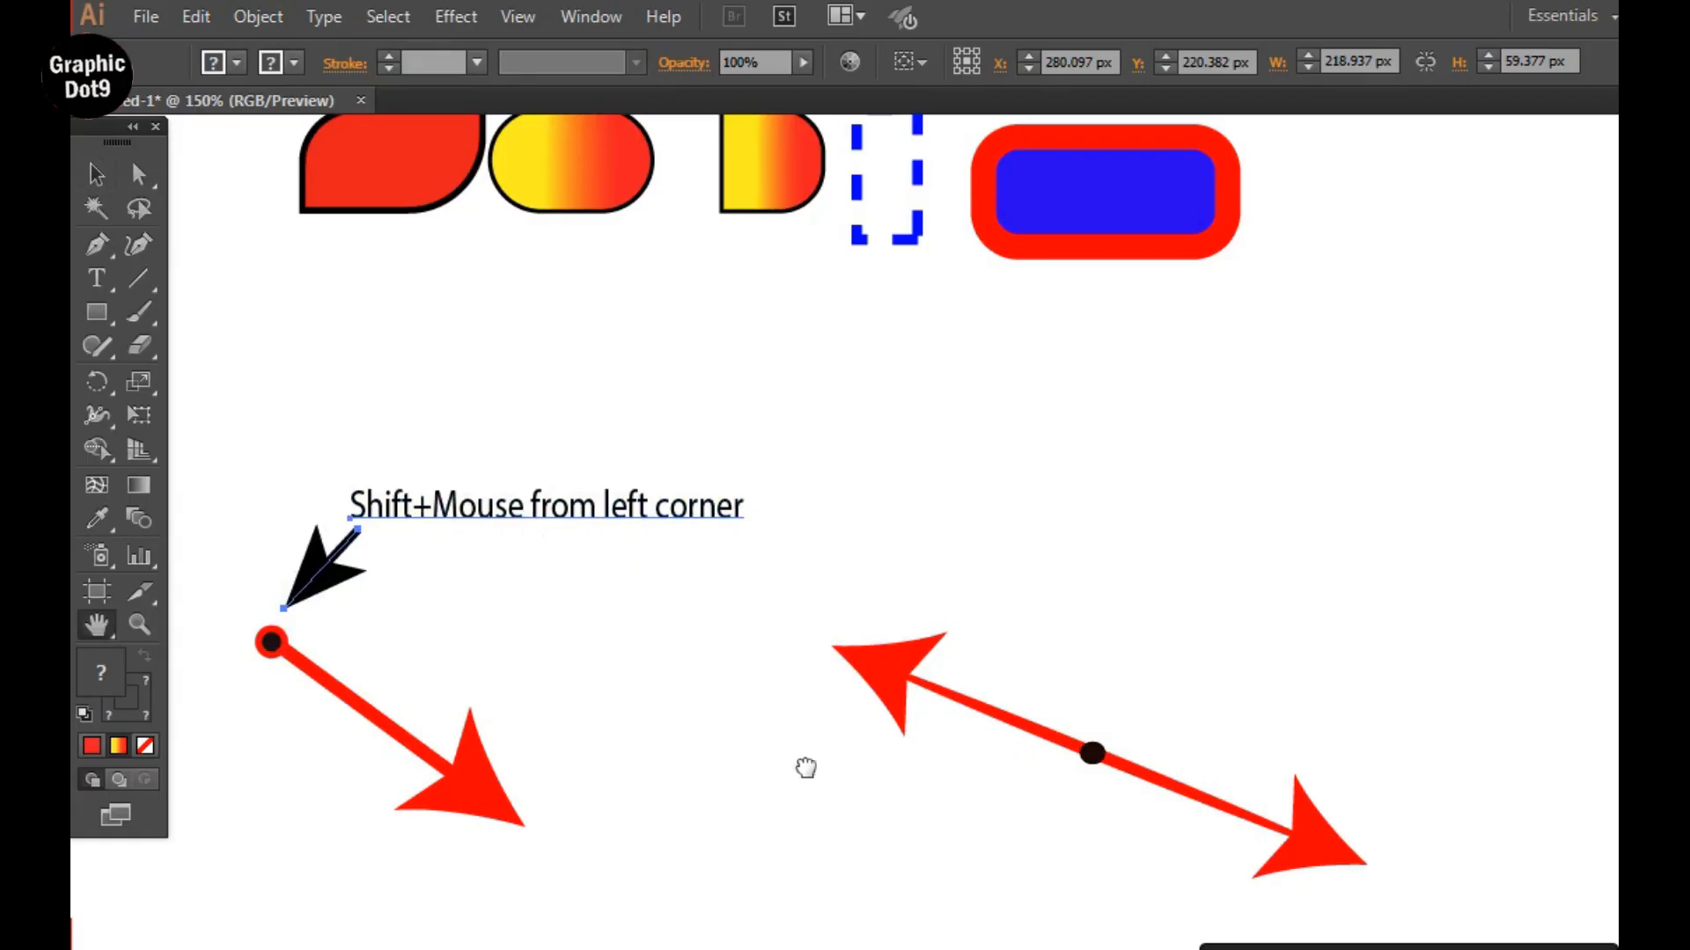
pyautogui.moveTo(804, 769); pyautogui.dragTo(796, 515)
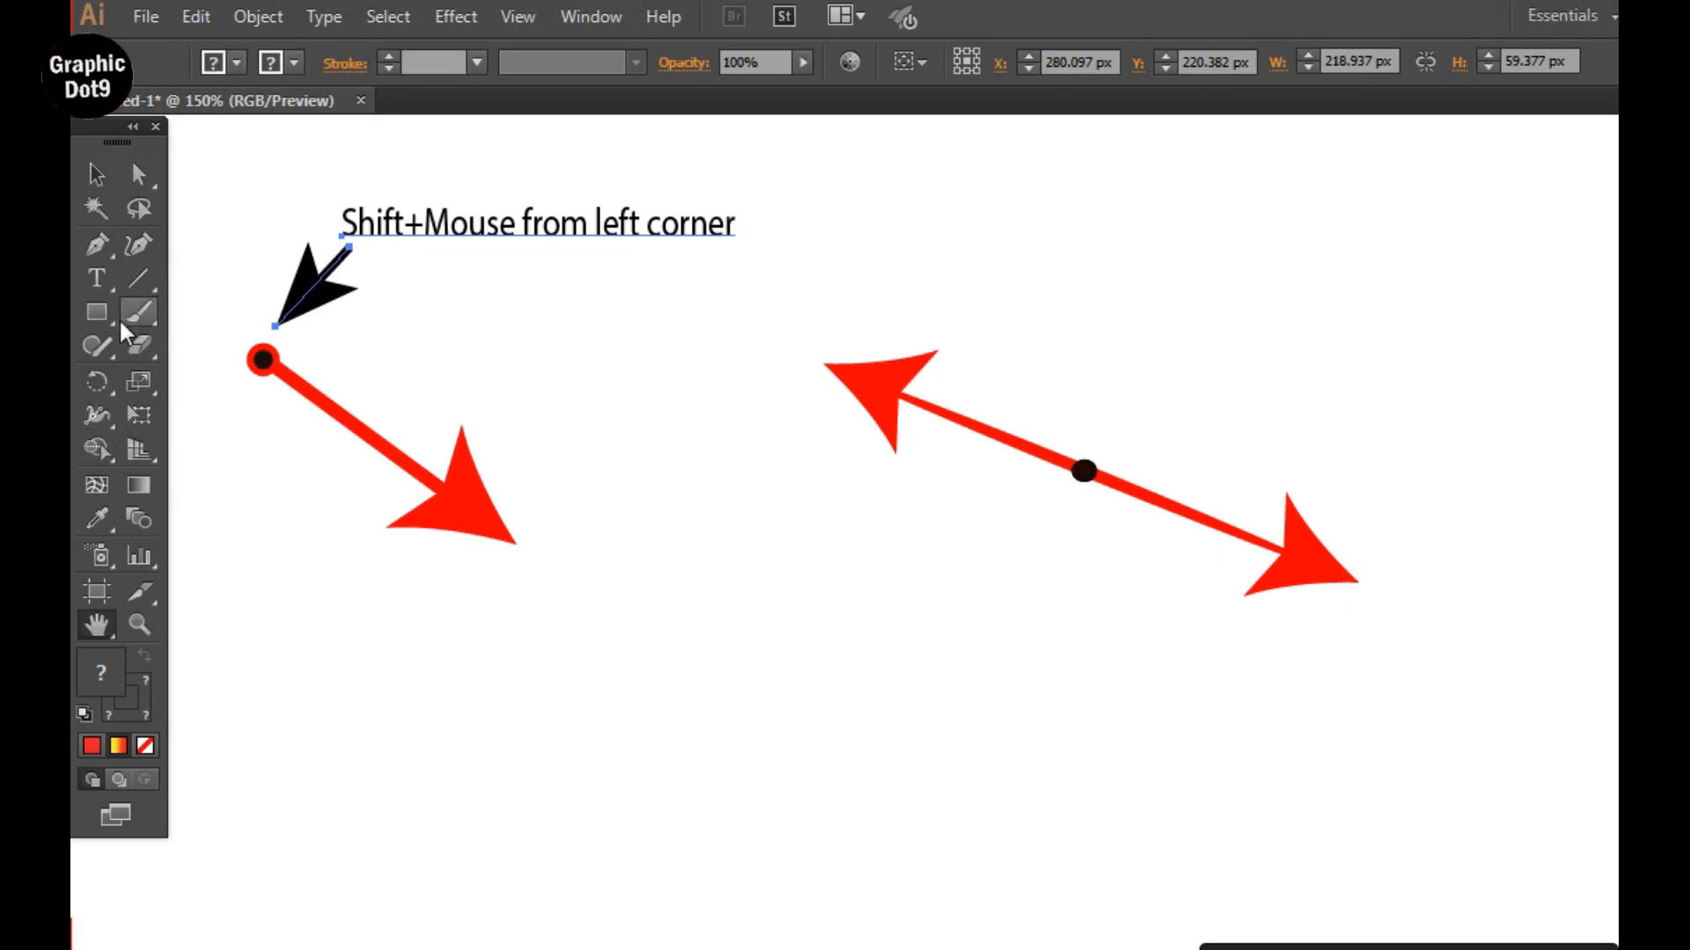
pyautogui.click(90, 311)
pyautogui.moveTo(90, 310); pyautogui.dragTo(152, 308)
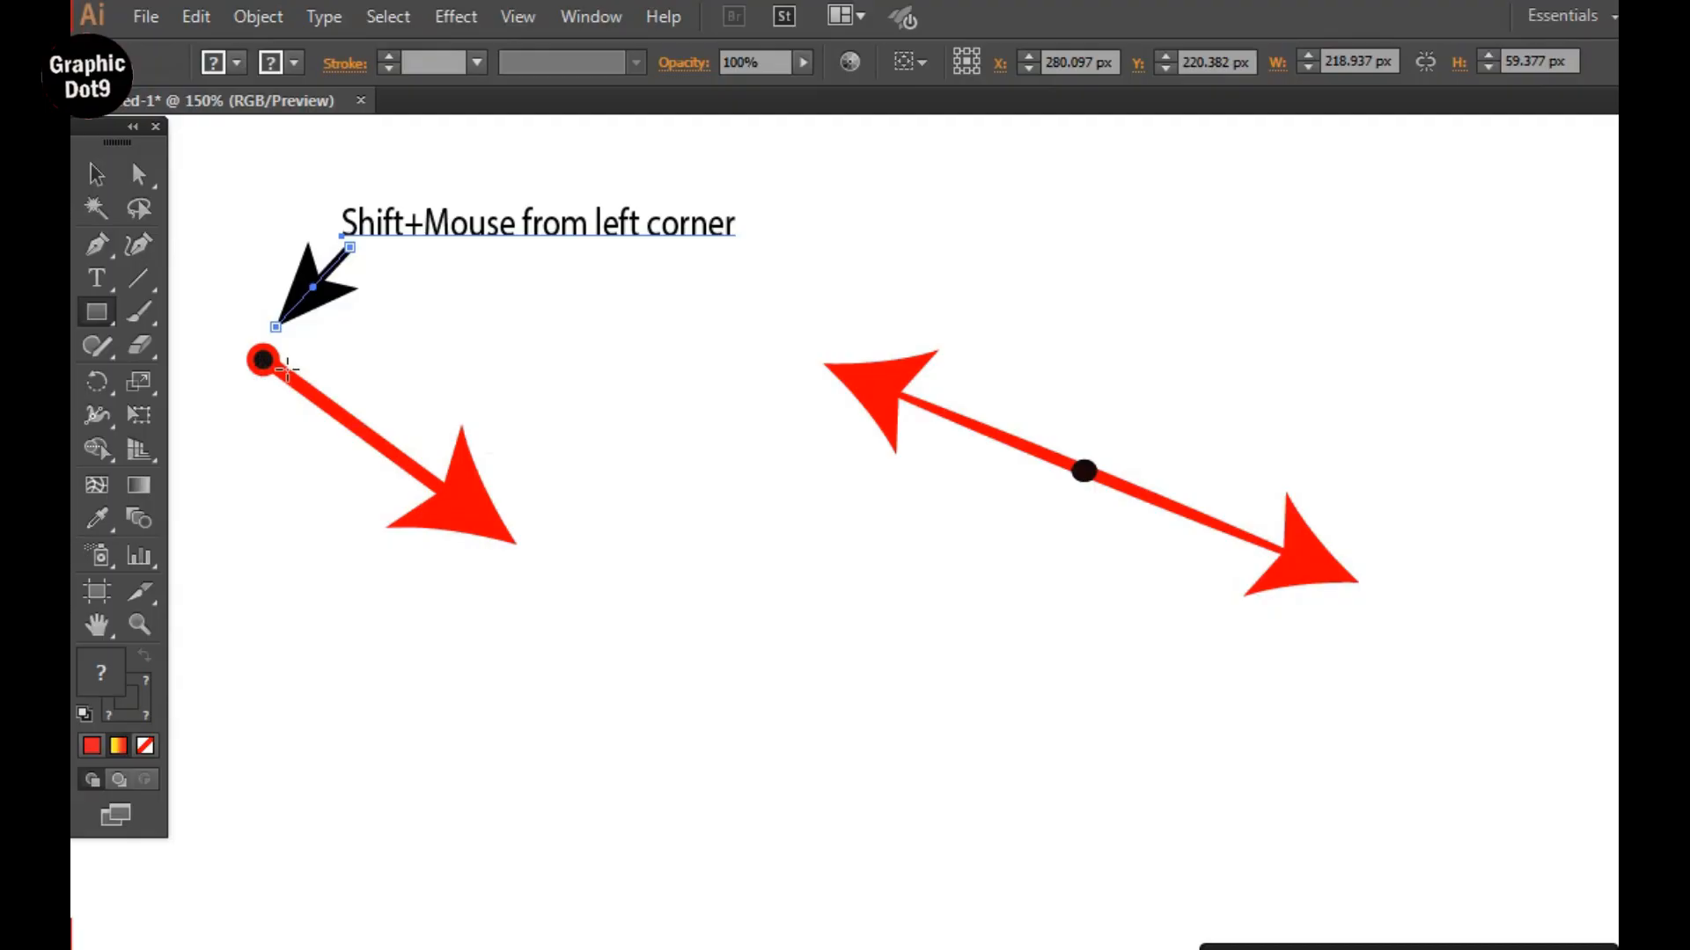
pyautogui.moveTo(263, 363); pyautogui.dragTo(596, 578)
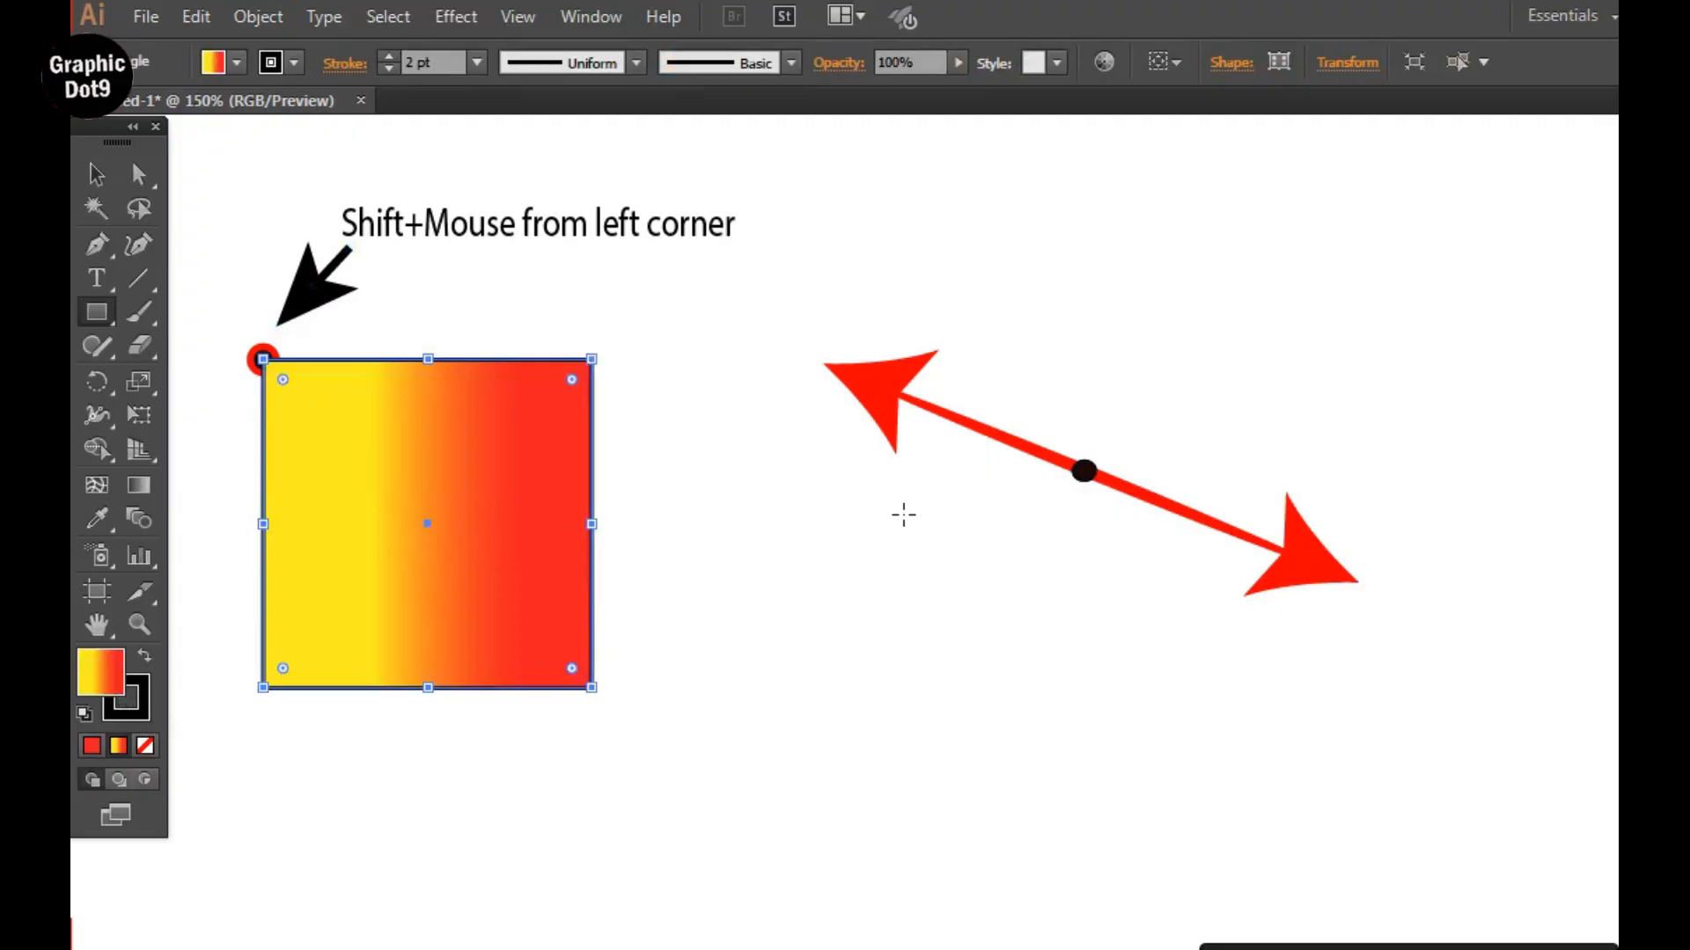
# Place the "Shift+Alt+Mouse from Center" label with its black pointer beside the center dot of the double-headed red arrow.
pyautogui.click(96, 174)
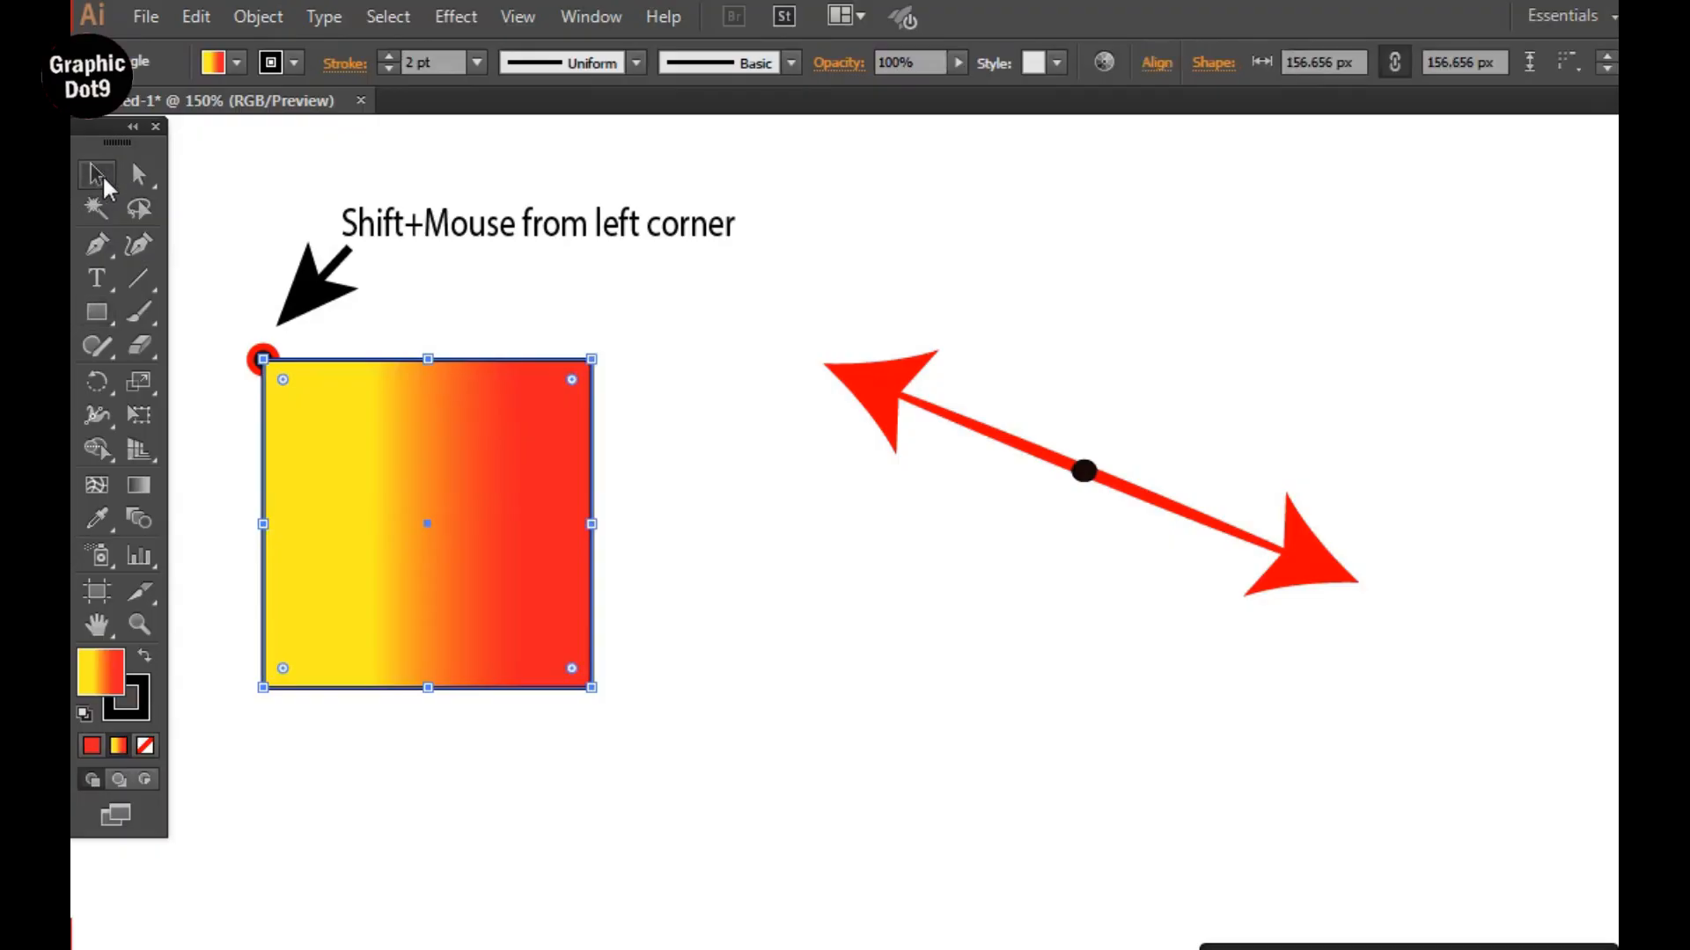
pyautogui.click(1214, 637)
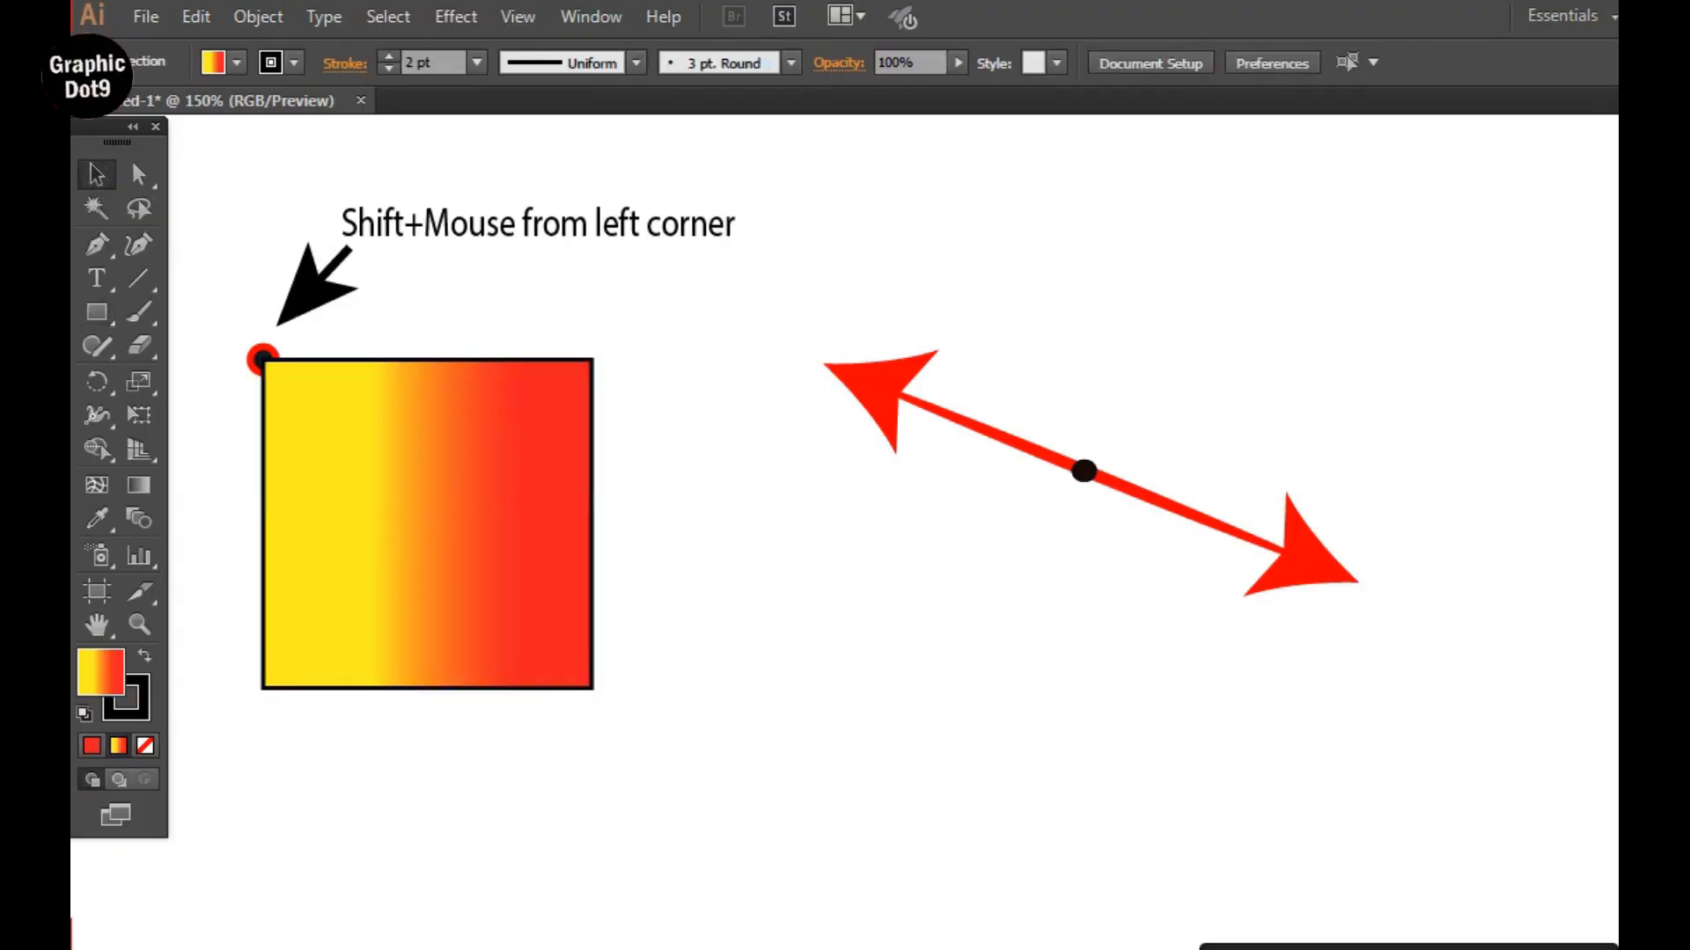
pyautogui.click(1689, 762)
pyautogui.moveTo(1688, 762); pyautogui.dragTo(1239, 421)
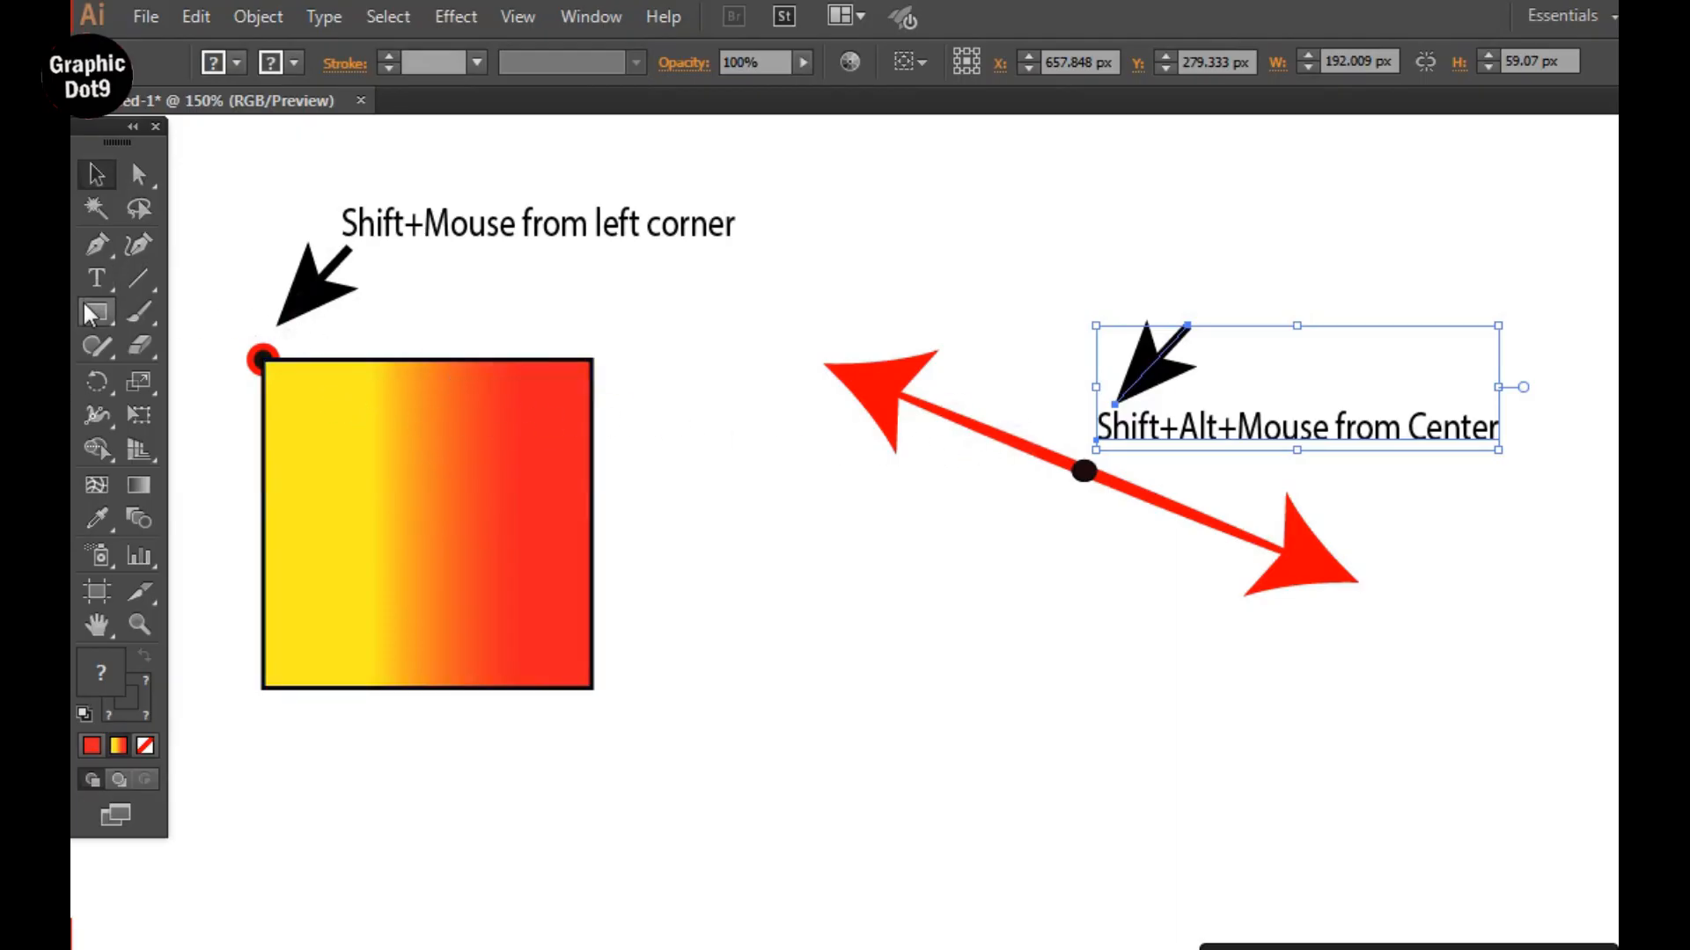
# Draw a gradient-filled square about 279 px wide outward from the center dot of the double-headed arrow.
pyautogui.moveTo(85, 306); pyautogui.dragTo(182, 310)
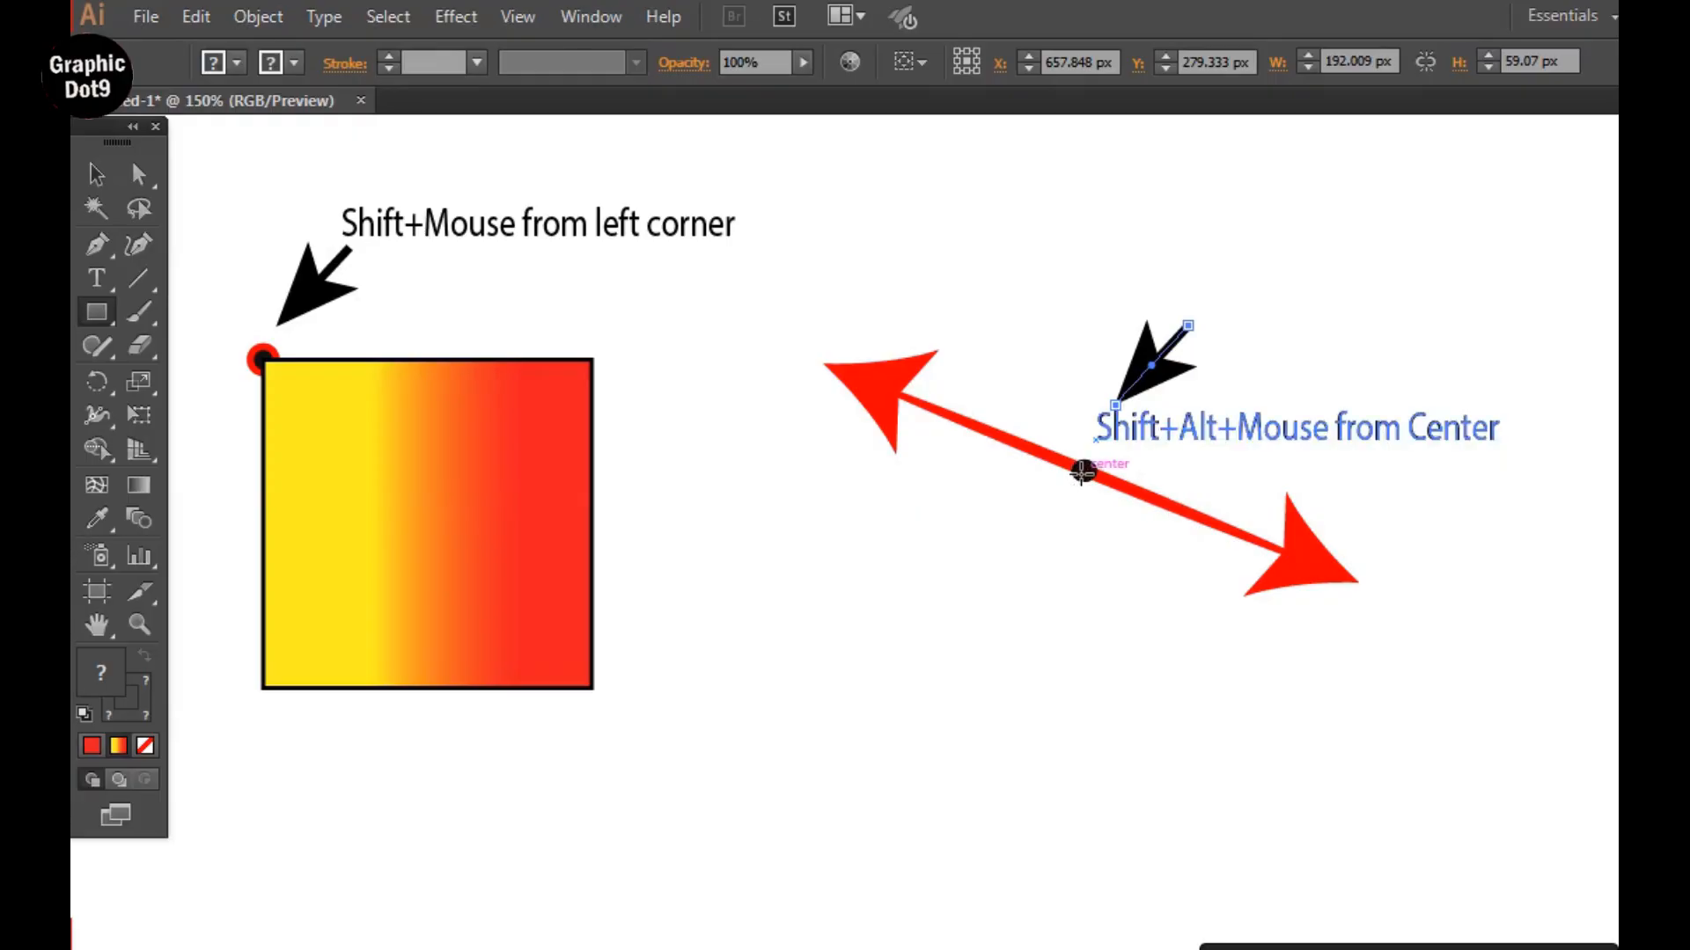
pyautogui.moveTo(1083, 472)
pyautogui.mouseDown()
pyautogui.moveTo(1418, 788)
pyautogui.moveTo(1195, 528)
pyautogui.moveTo(1275, 633)
pyautogui.moveTo(1377, 716)
pyautogui.mouseUp()
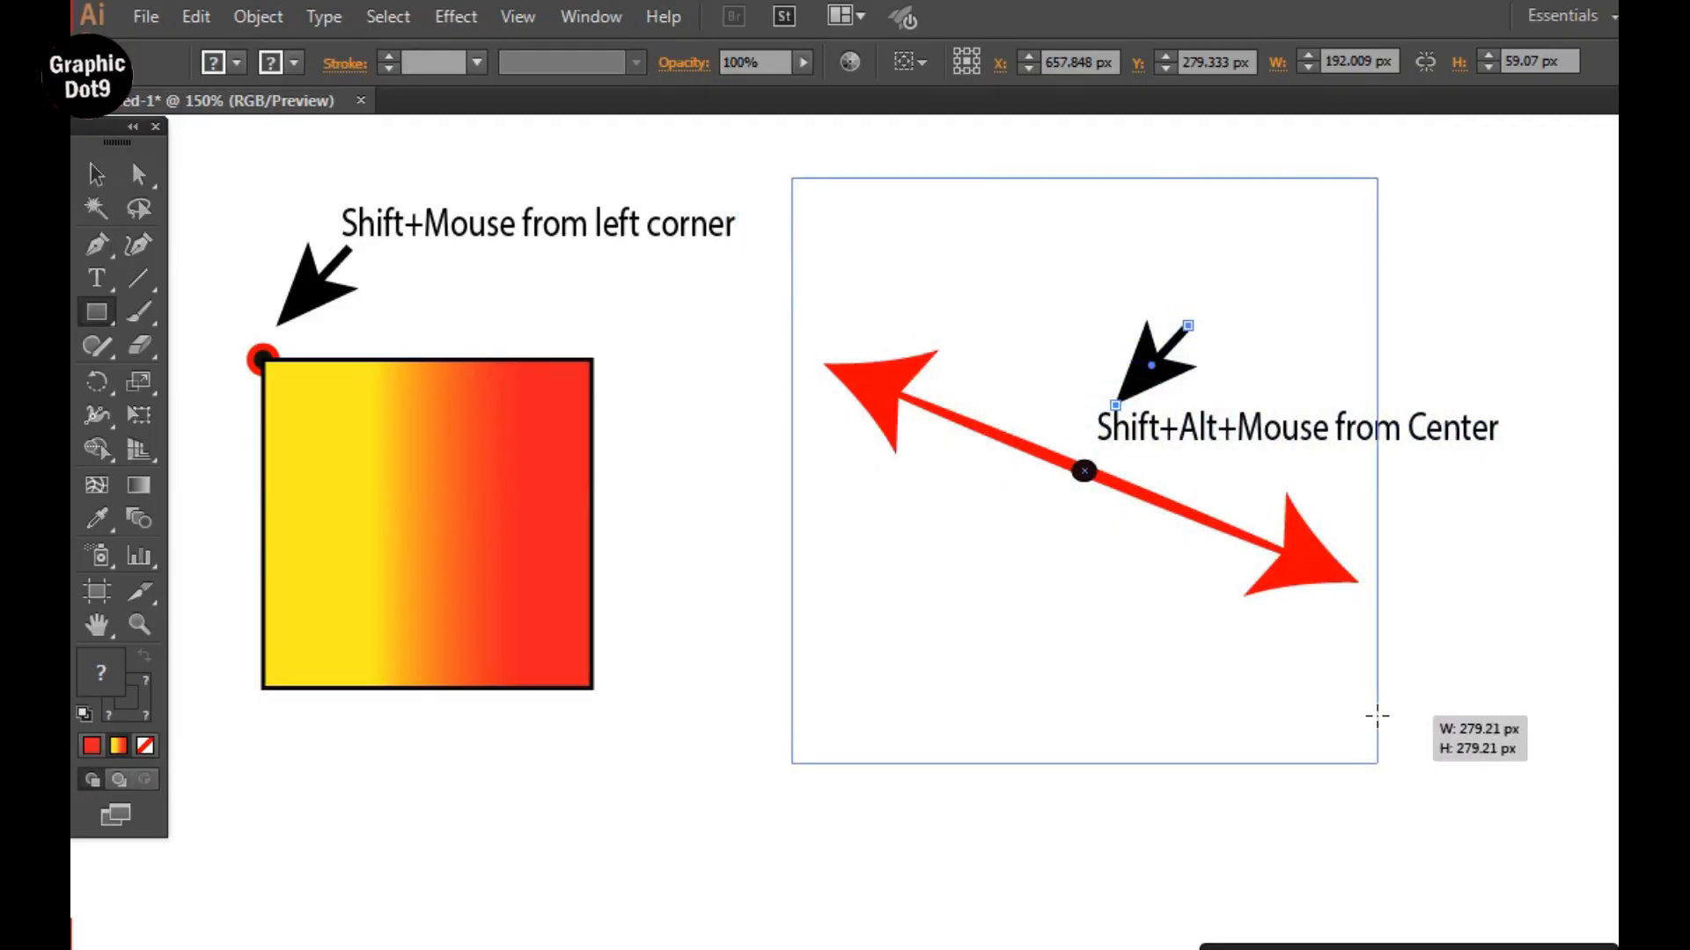
pyautogui.moveTo(1378, 715); pyautogui.dragTo(1376, 716)
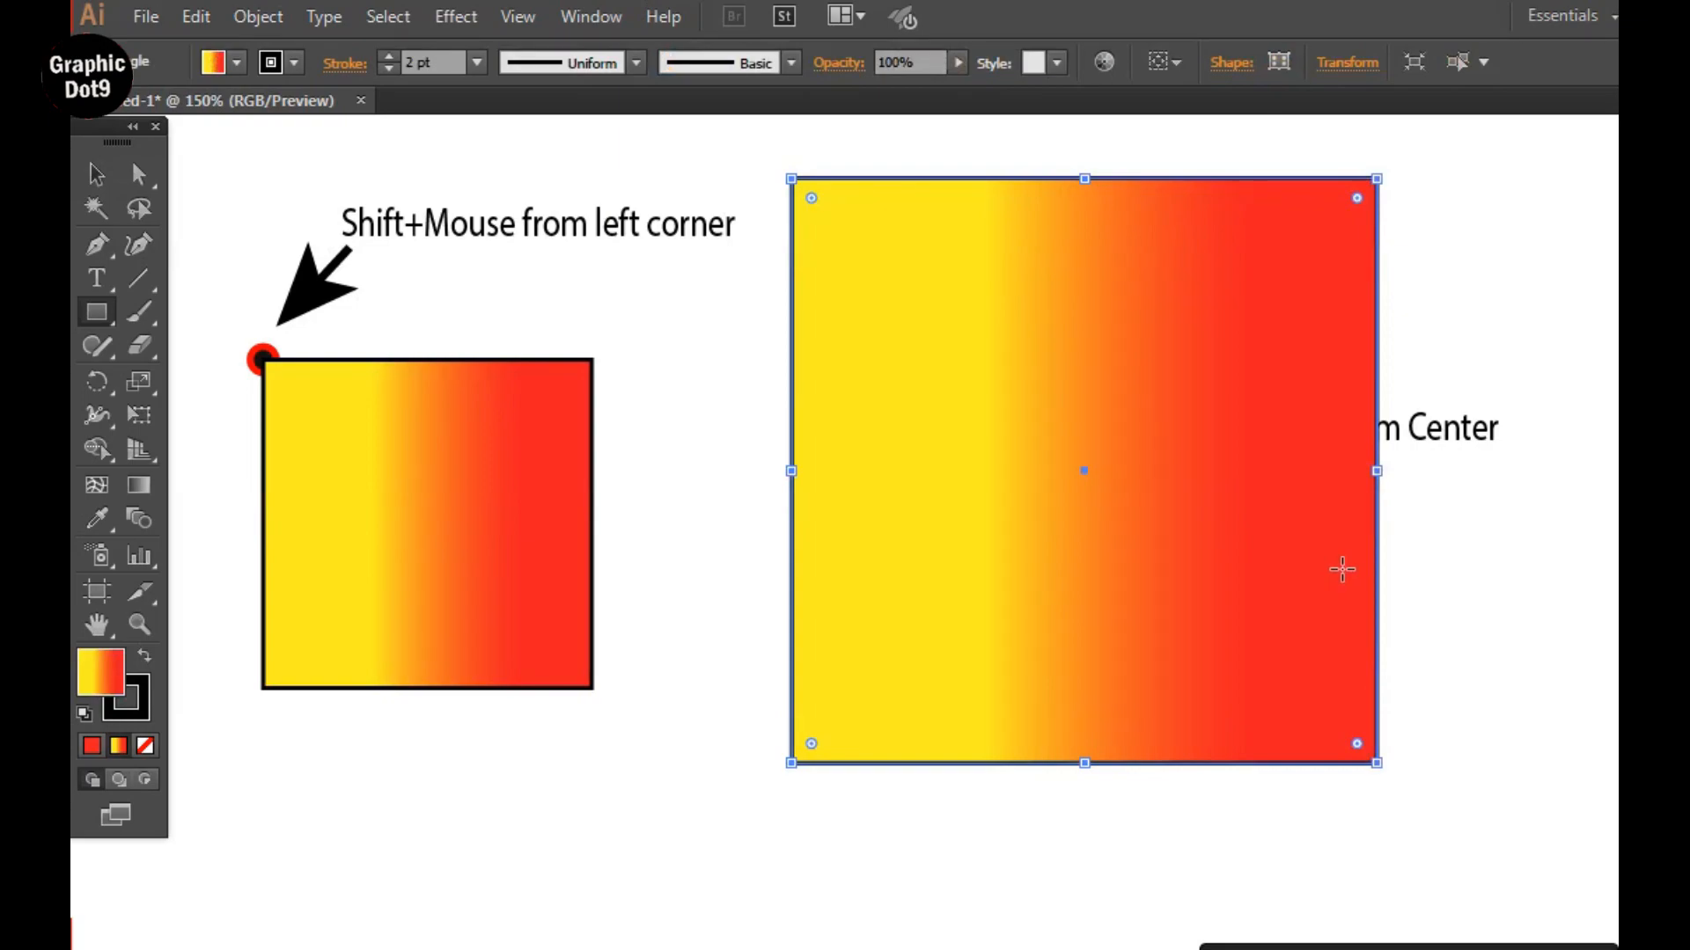
pyautogui.click(97, 174)
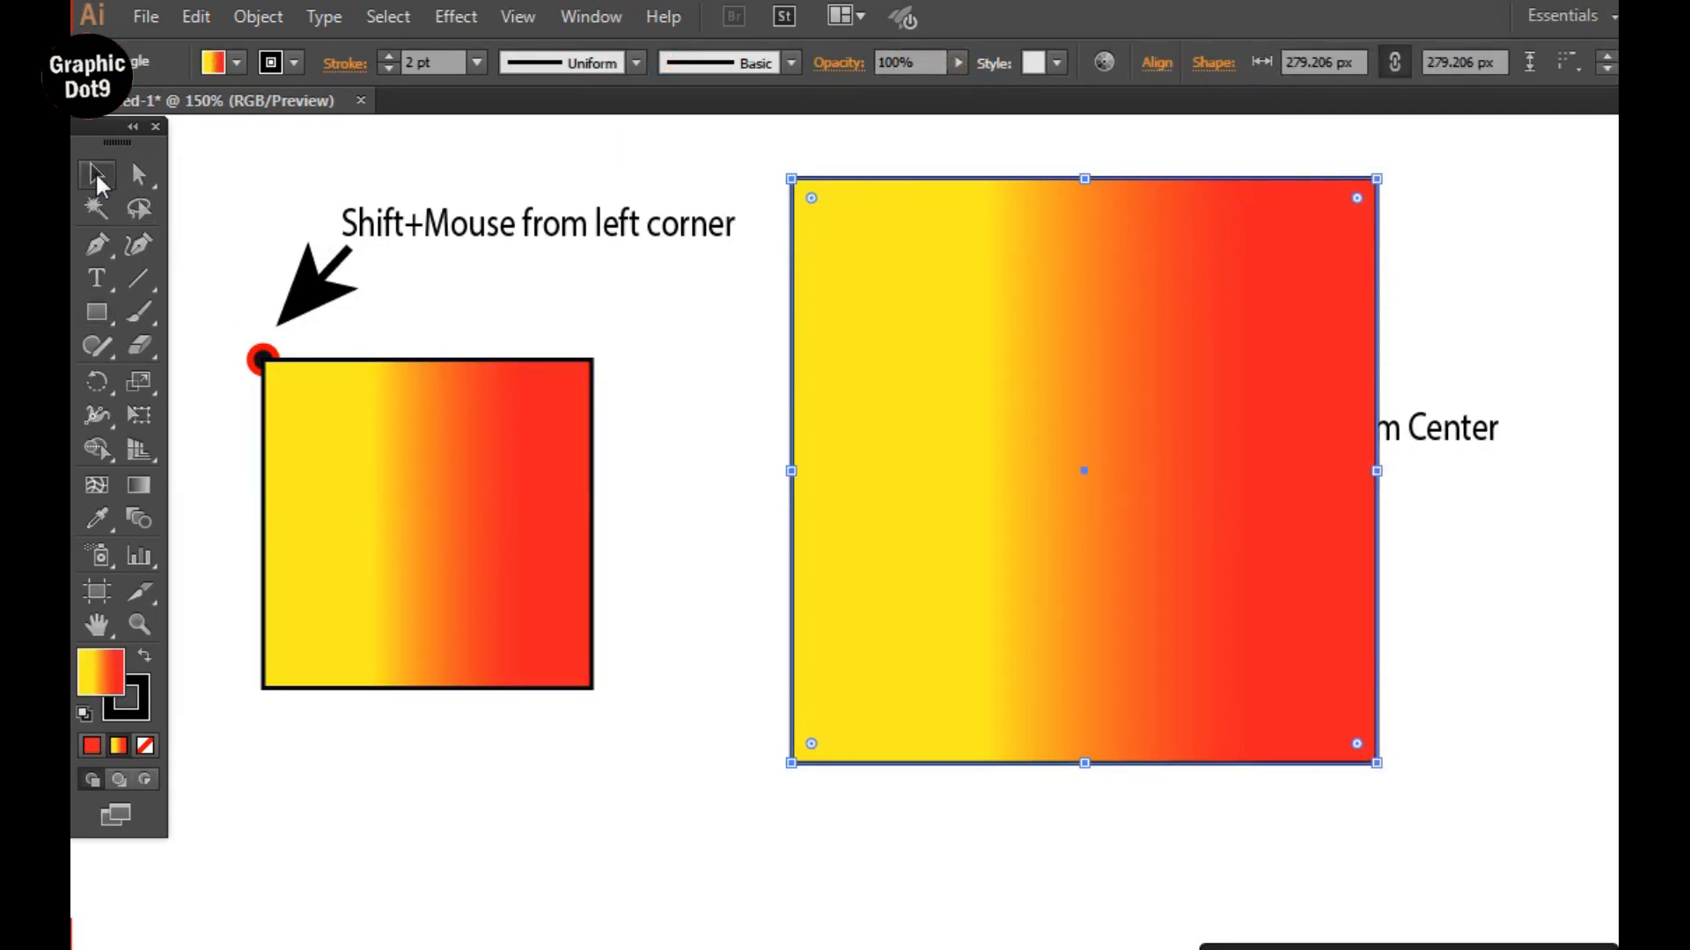
pyautogui.click(699, 448)
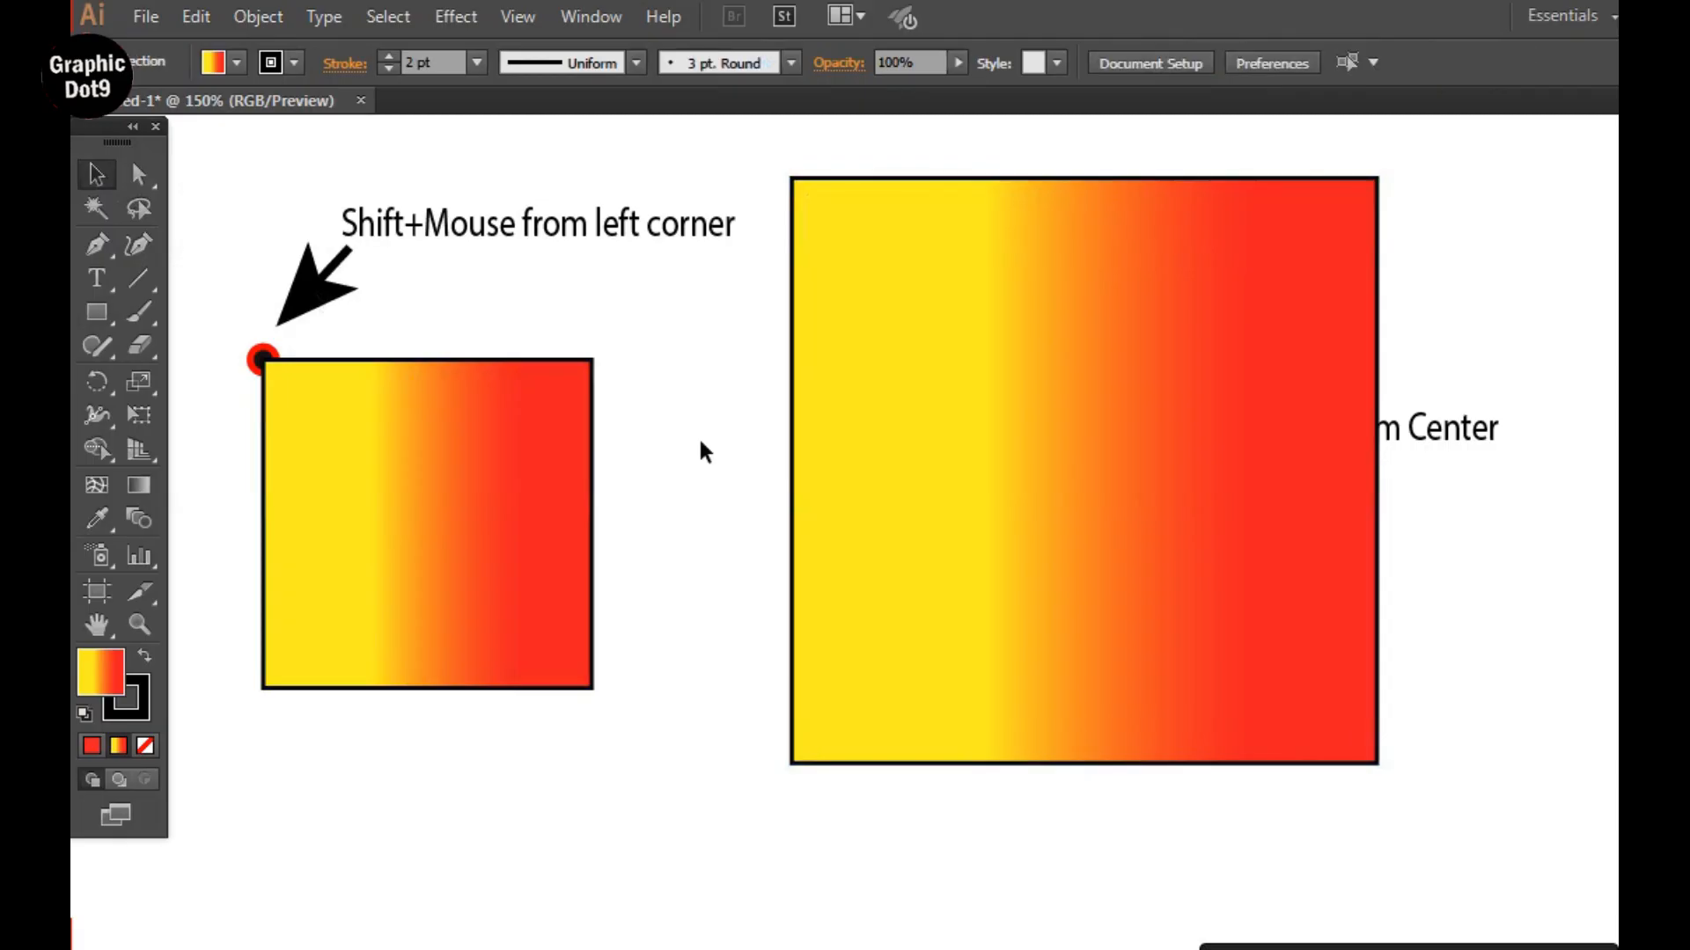
# Set the fill of the large square over the double-headed arrow to None, leaving only its black outline.
pyautogui.click(1232, 391)
pyautogui.hotkey('ctrl', '-')
pyautogui.hotkey('ctrl', '-')
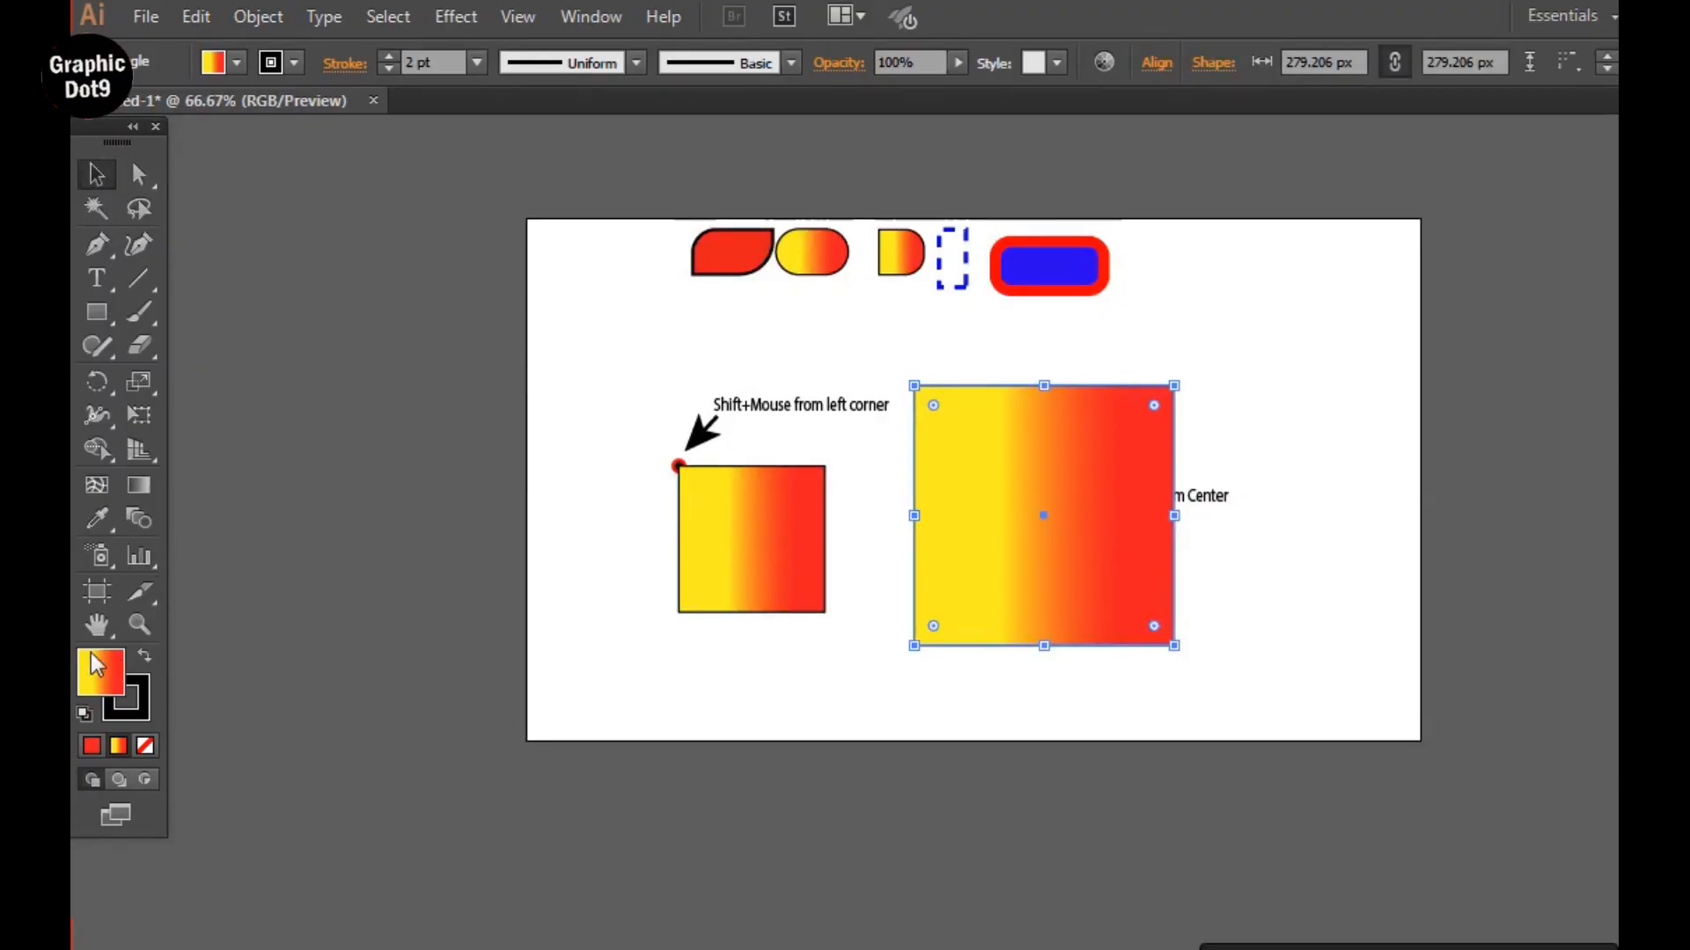
pyautogui.click(145, 745)
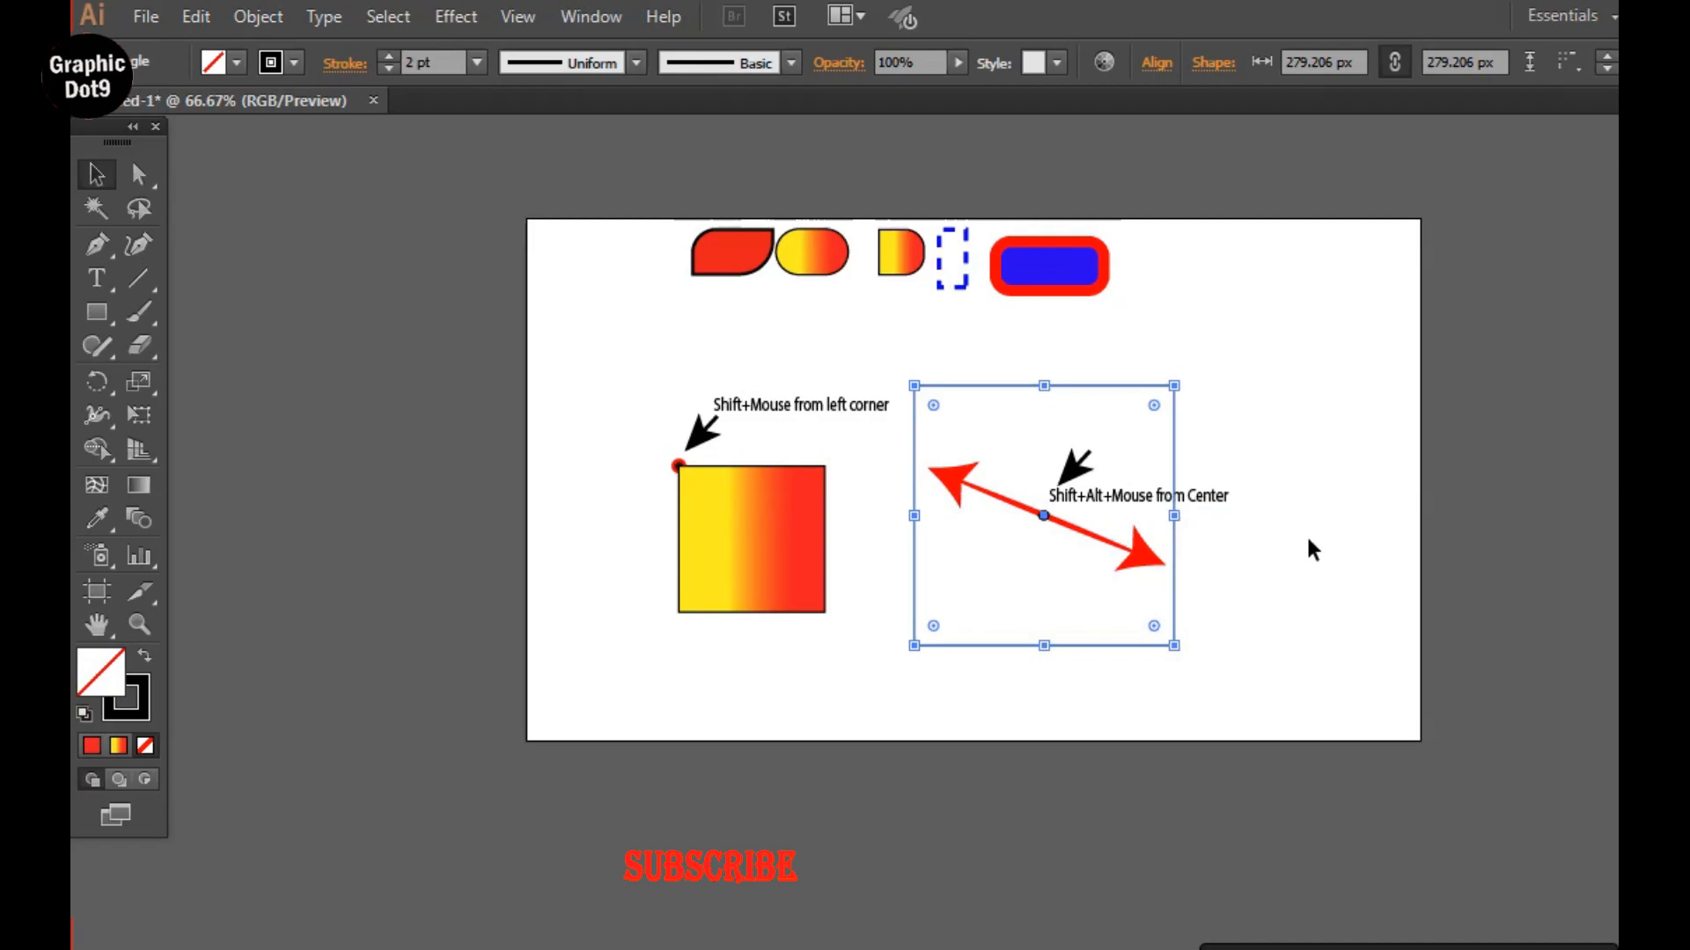
pyautogui.hotkey('ctrl', '1')
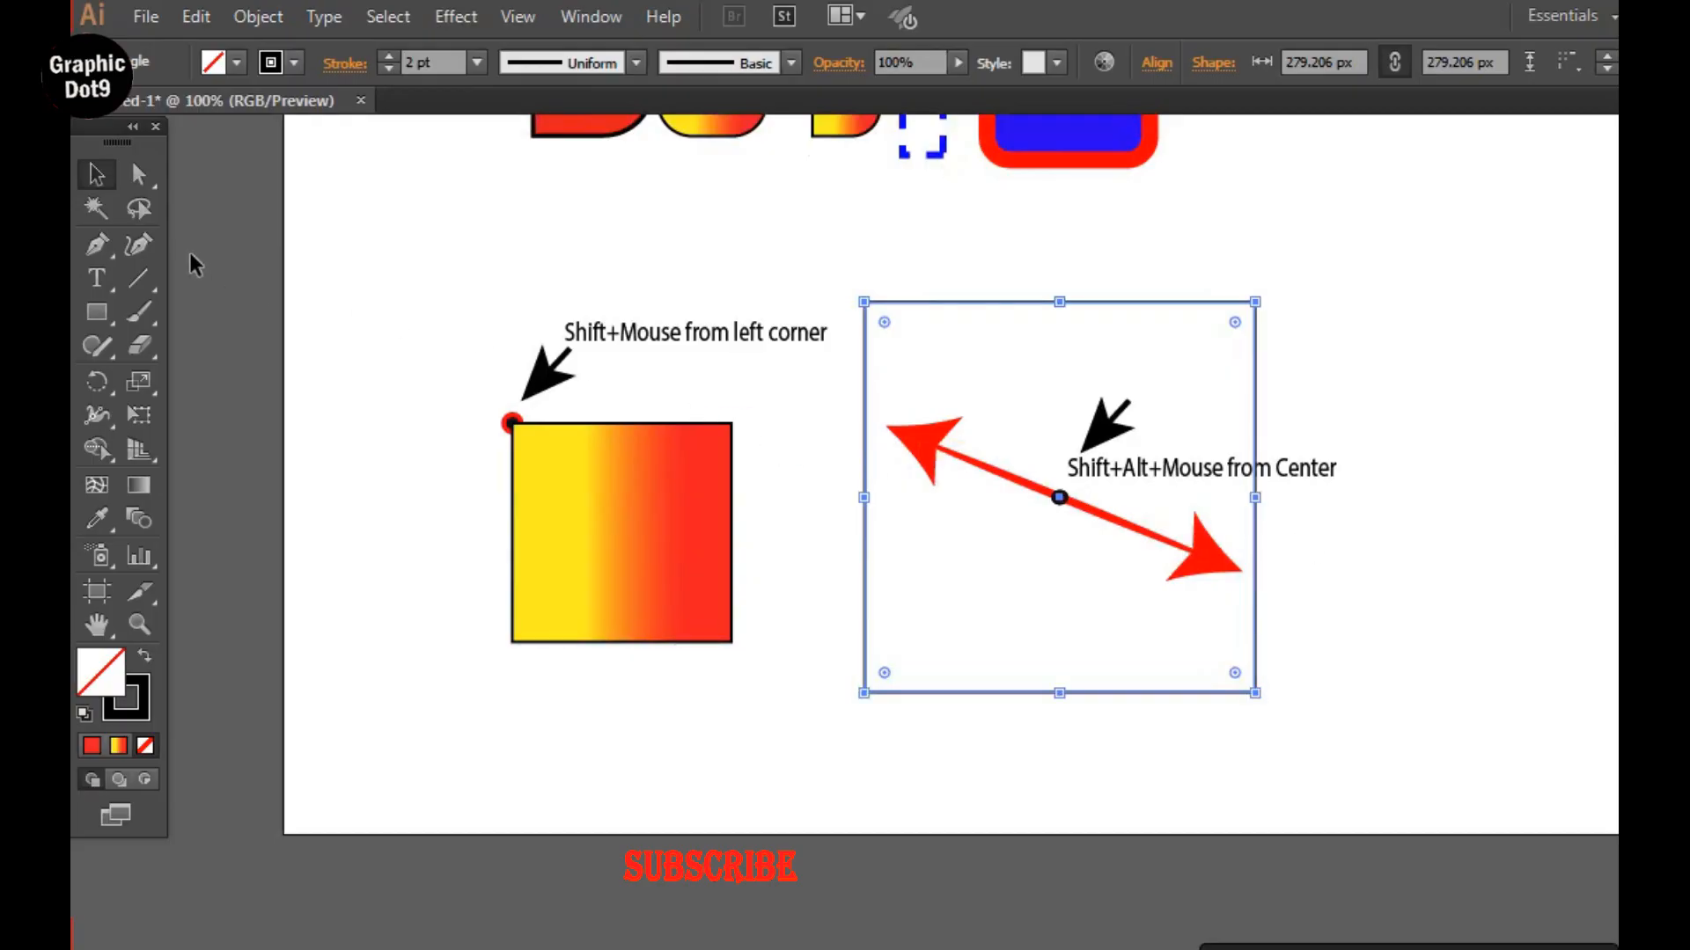
pyautogui.click(1324, 376)
# Delete the unfilled square and draw a slightly larger unfilled one outward from the double-headed arrow's center dot.
pyautogui.click(1156, 297)
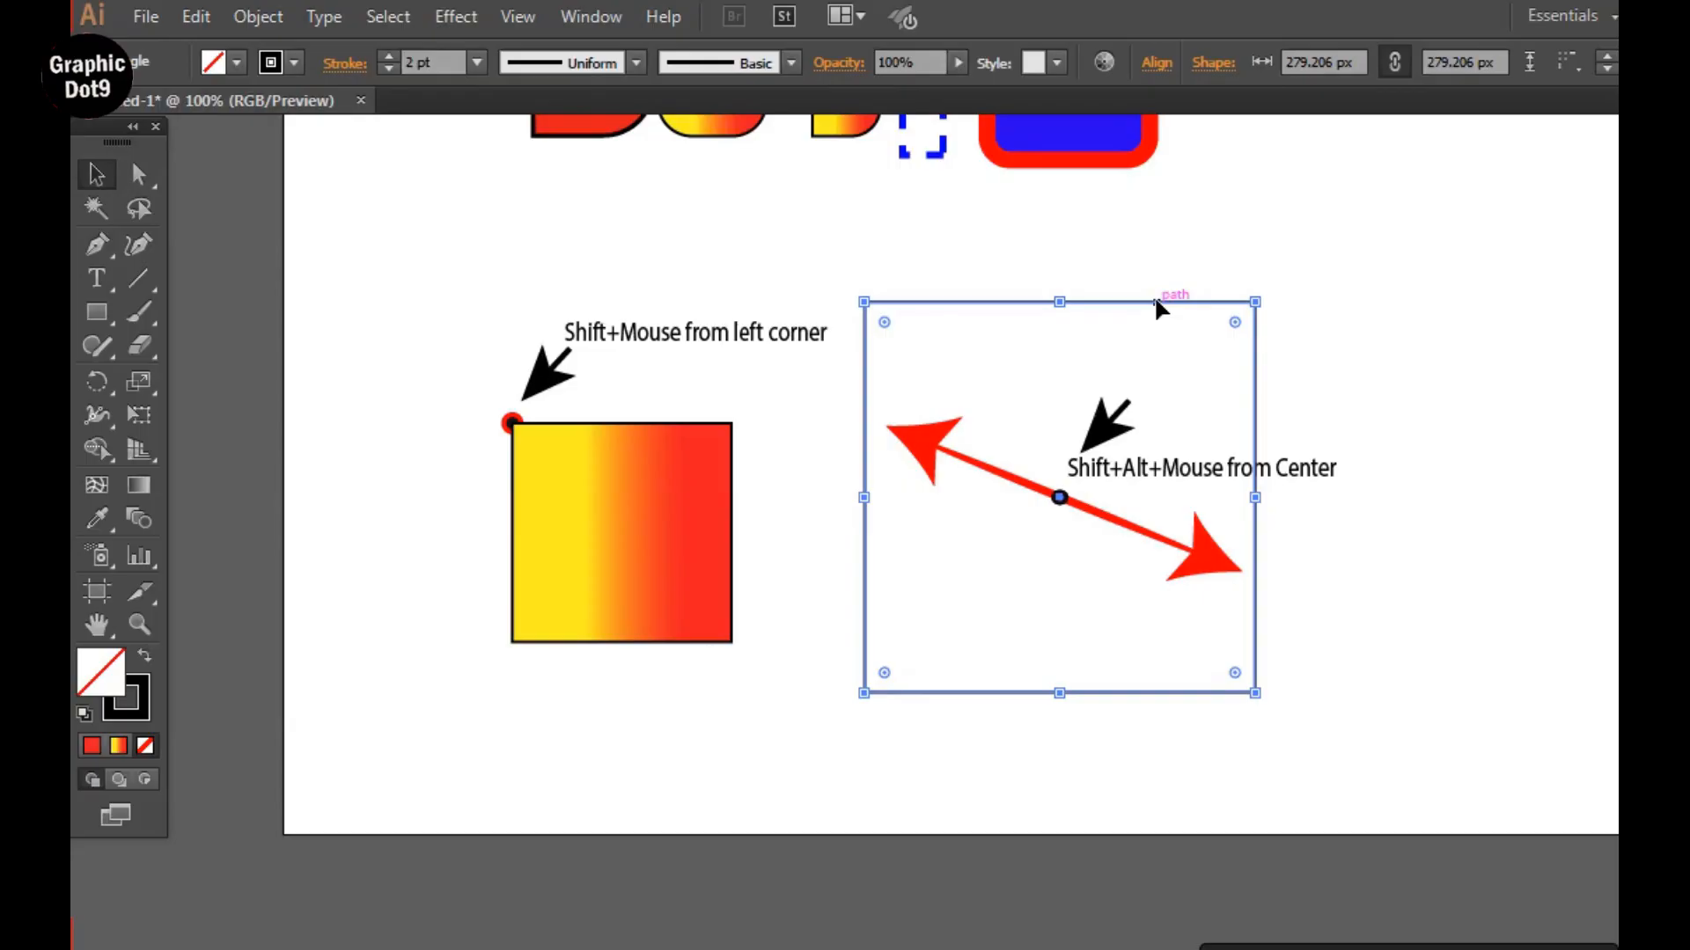
pyautogui.press('Delete')
pyautogui.moveTo(92, 301); pyautogui.dragTo(182, 312)
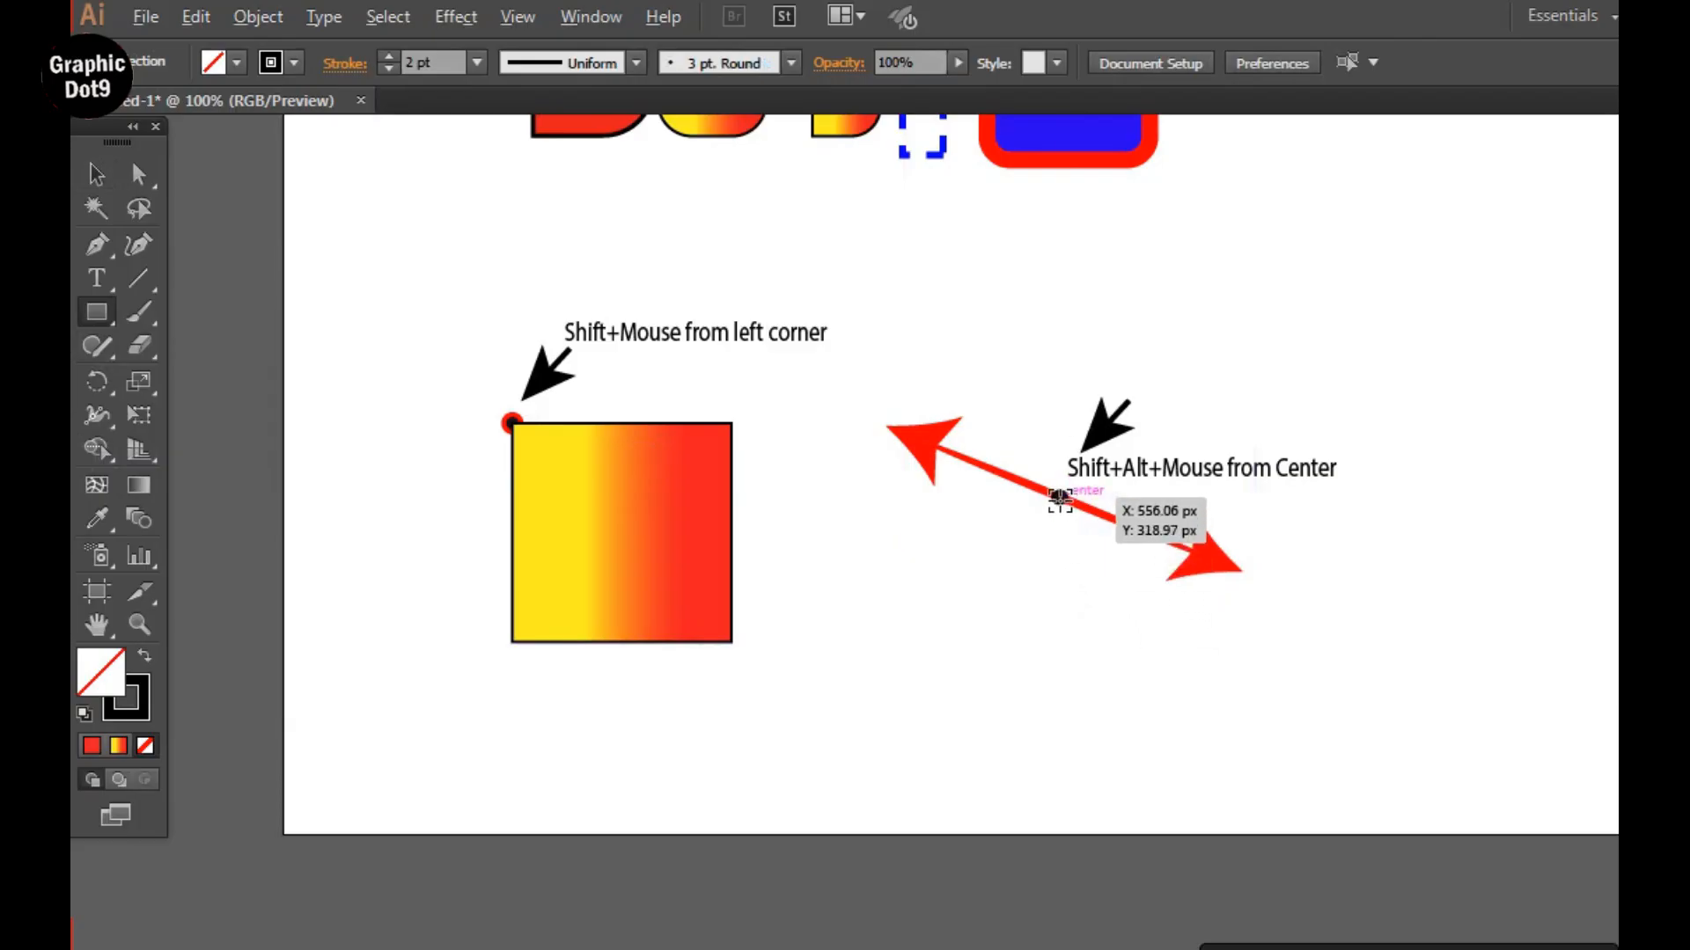
pyautogui.moveTo(1059, 497); pyautogui.dragTo(1264, 599)
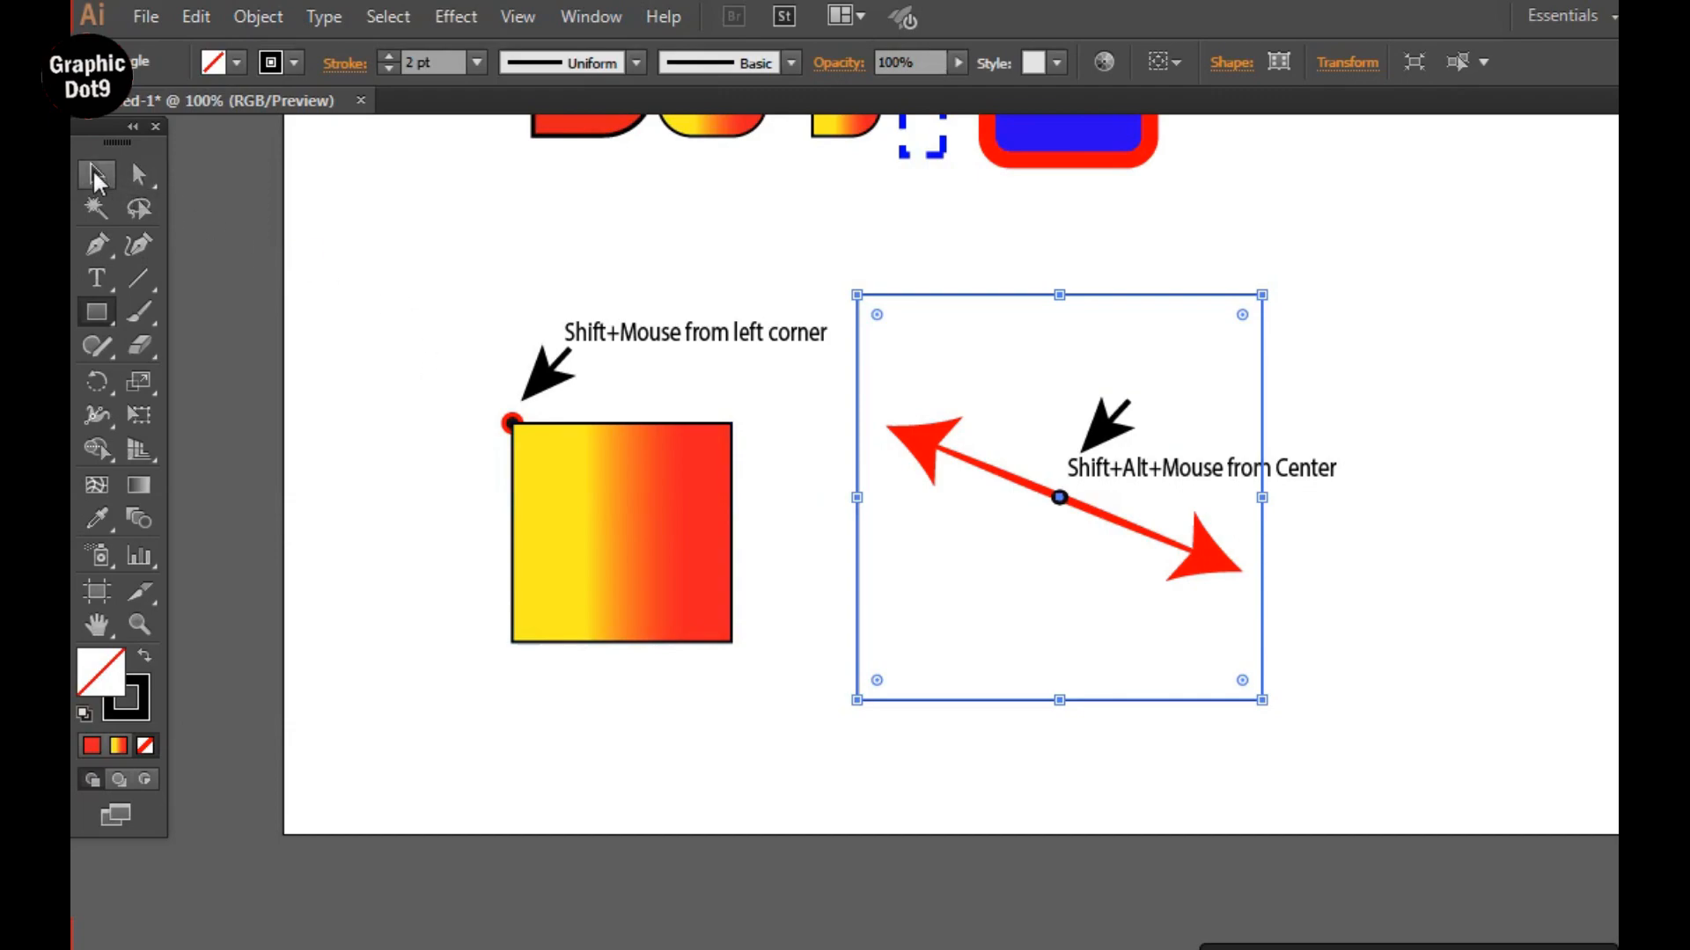
pyautogui.press('v')
pyautogui.click(324, 226)
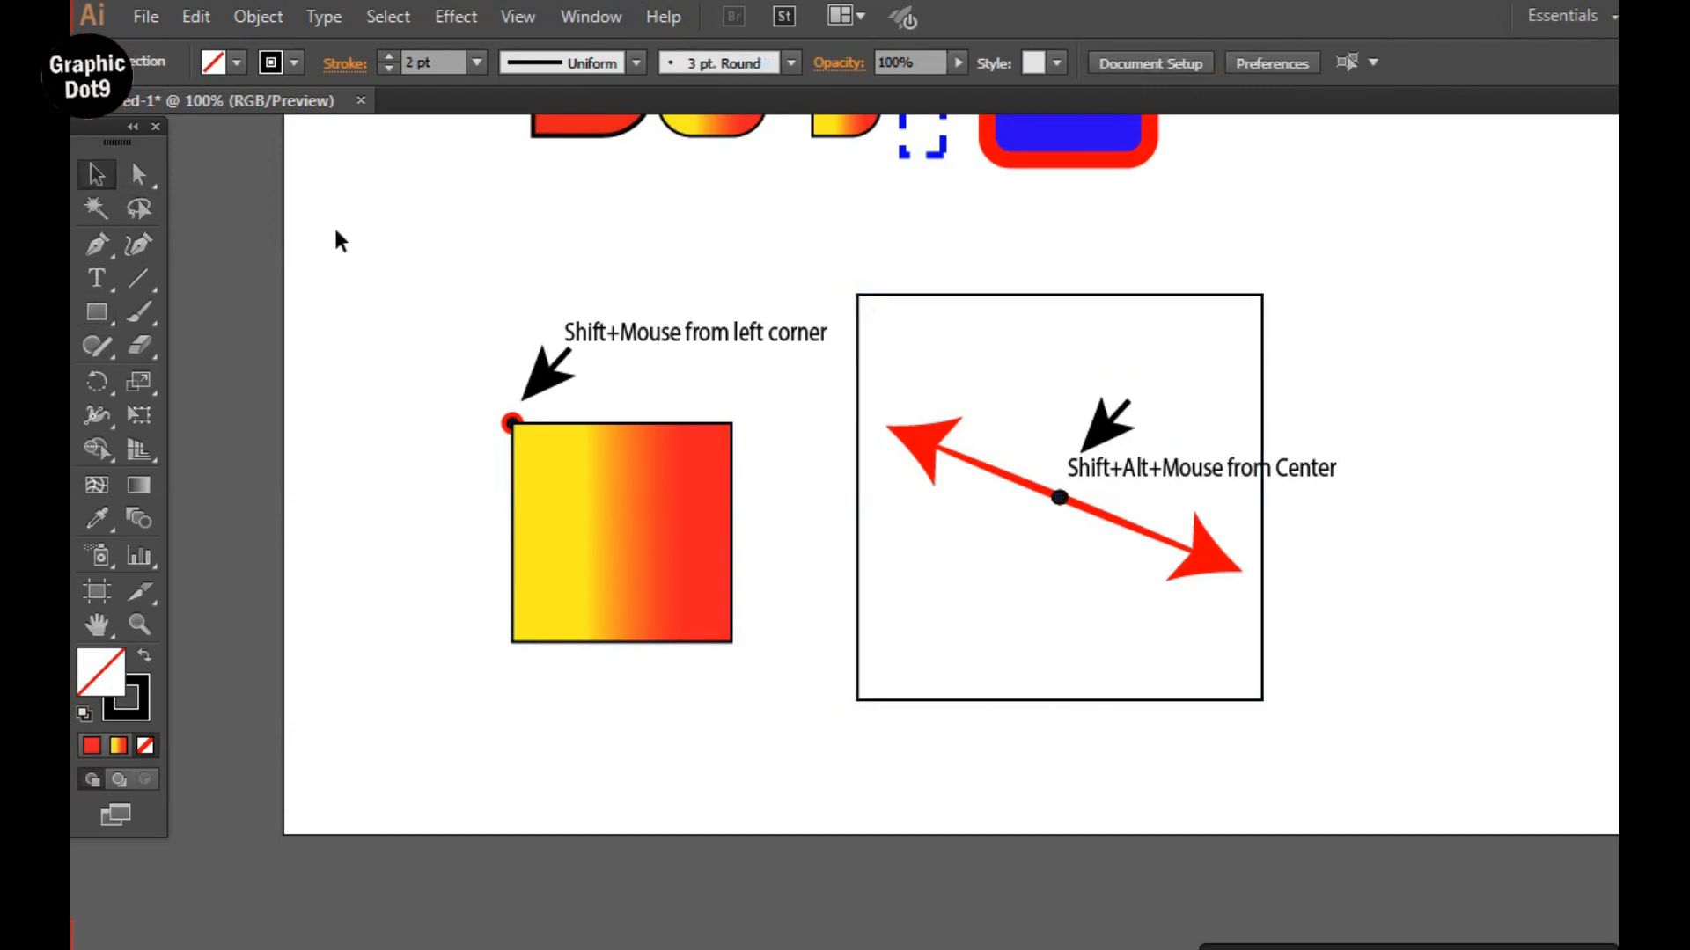